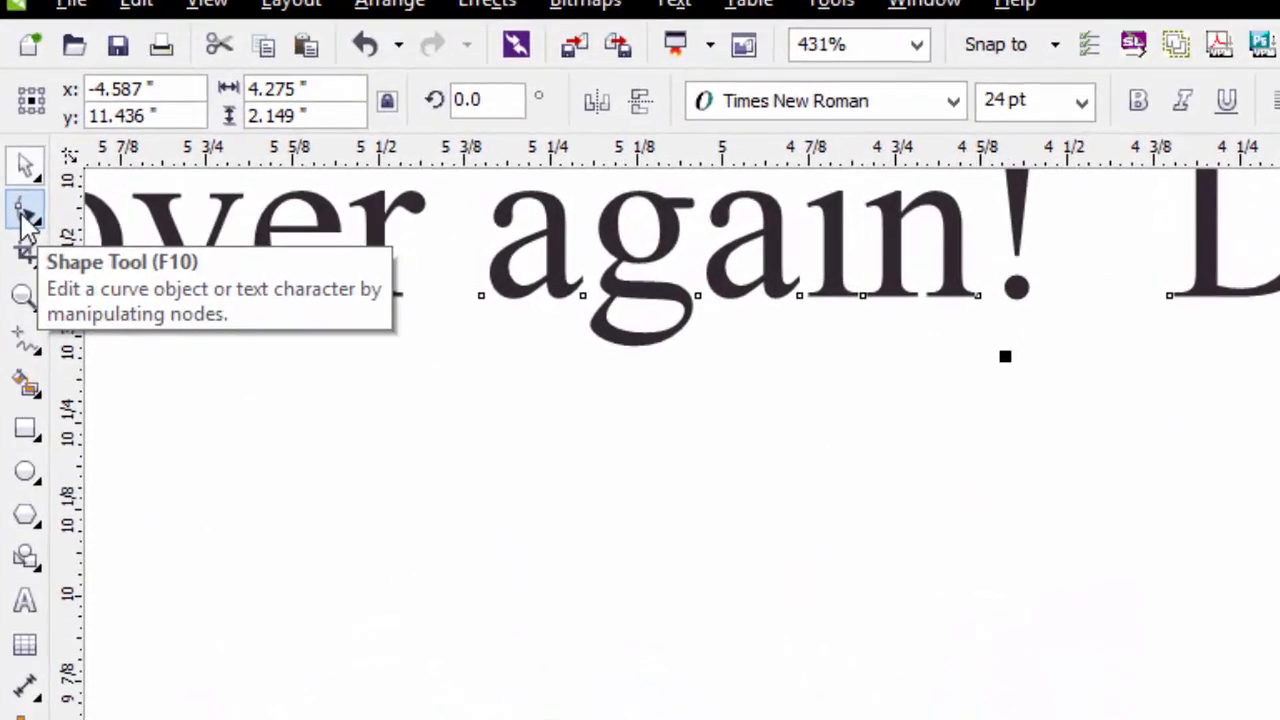
- Kern the V closer to the A in the unboxed WAVE text with the Shape tool
click(25, 212)
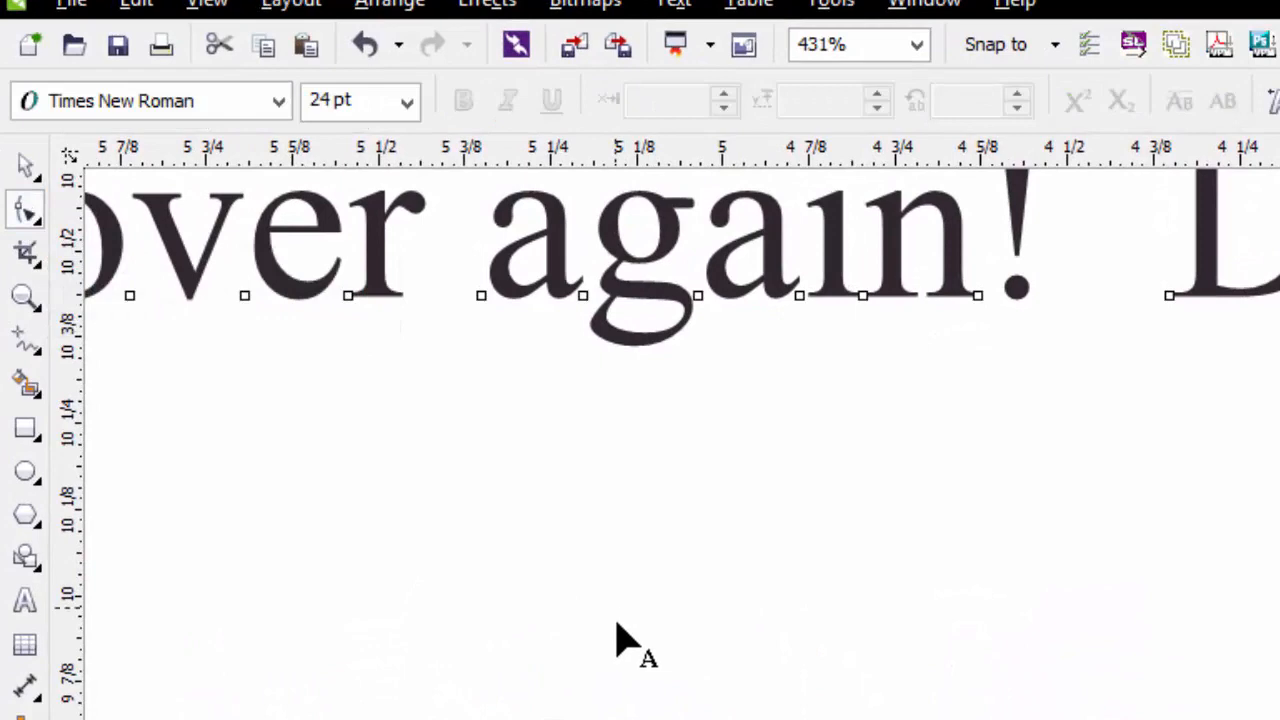
key(Escape)
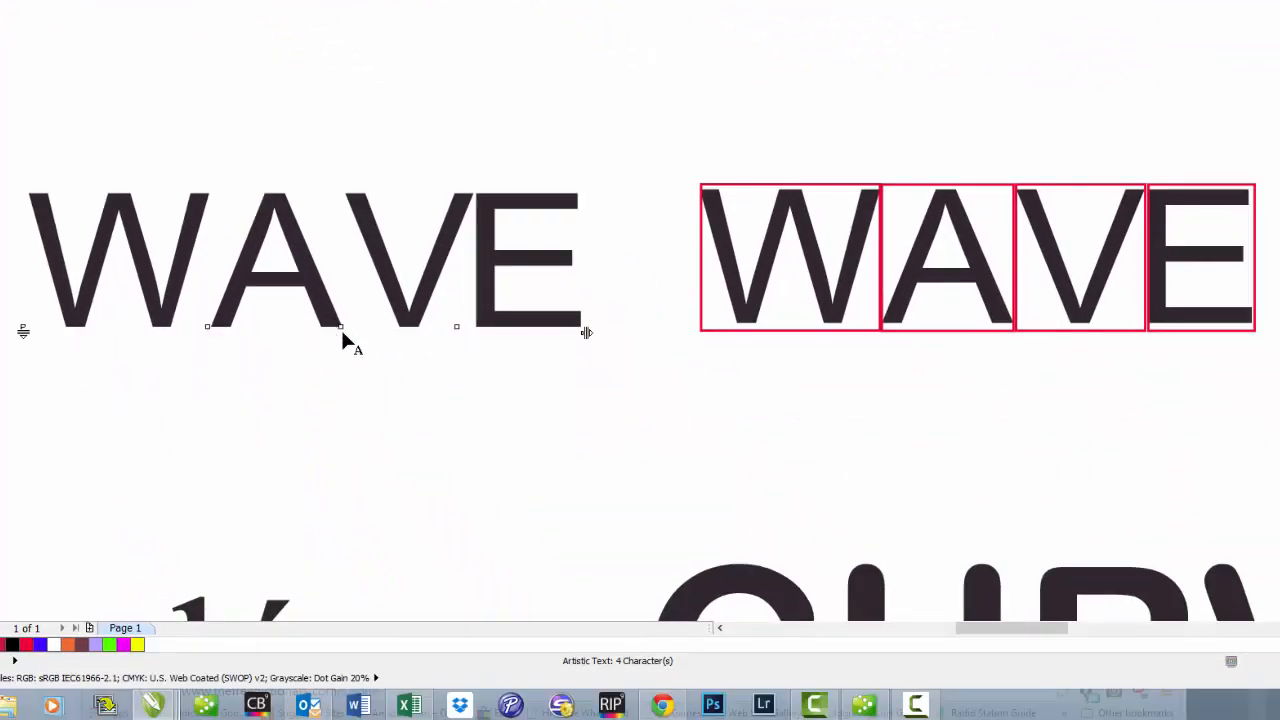
click(341, 330)
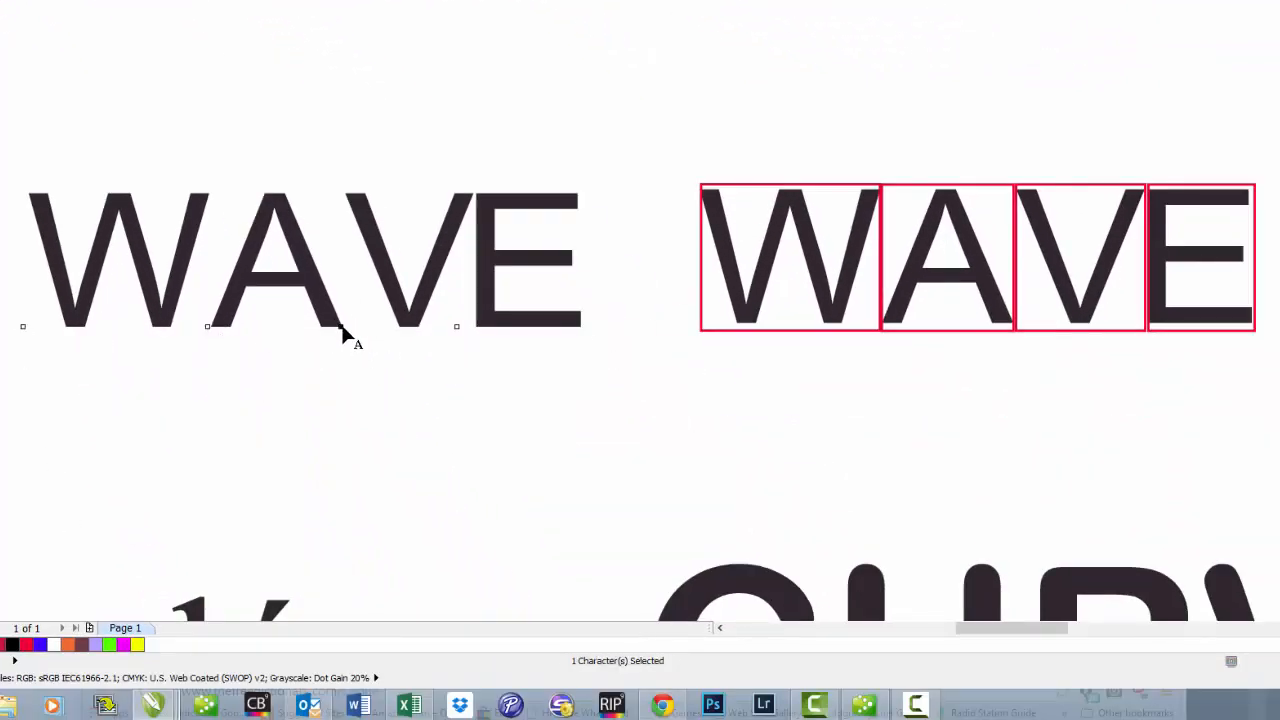
mouse_move(341, 331)
mouse_down()
mouse_move(323, 323)
mouse_move(336, 330)
mouse_up()
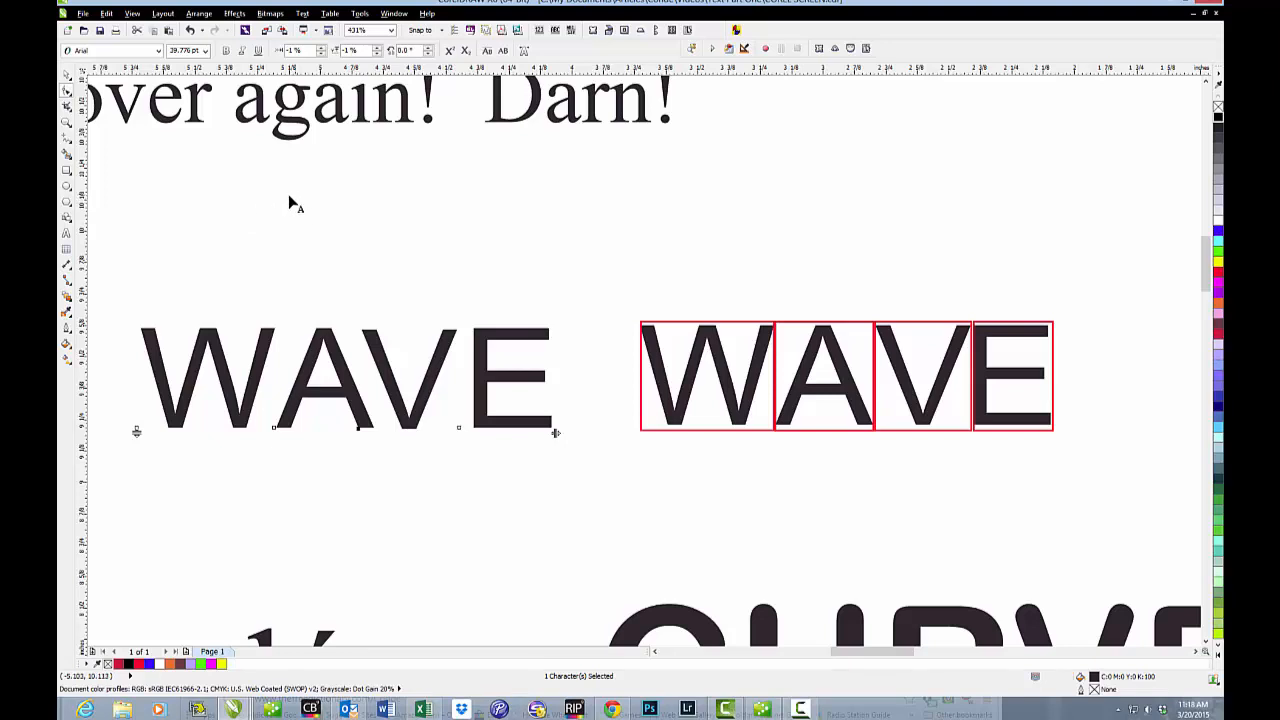
- Select the final letter e of the lower Conde text with the Text tool
click(67, 122)
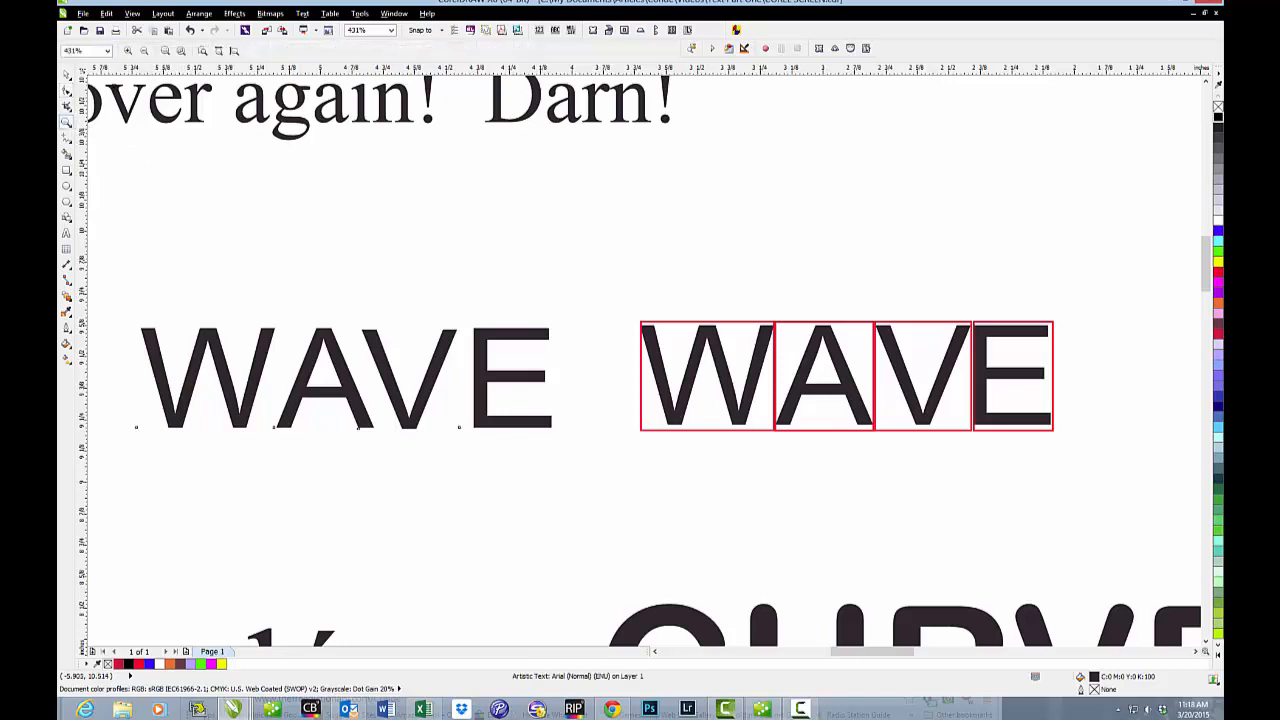
click(144, 51)
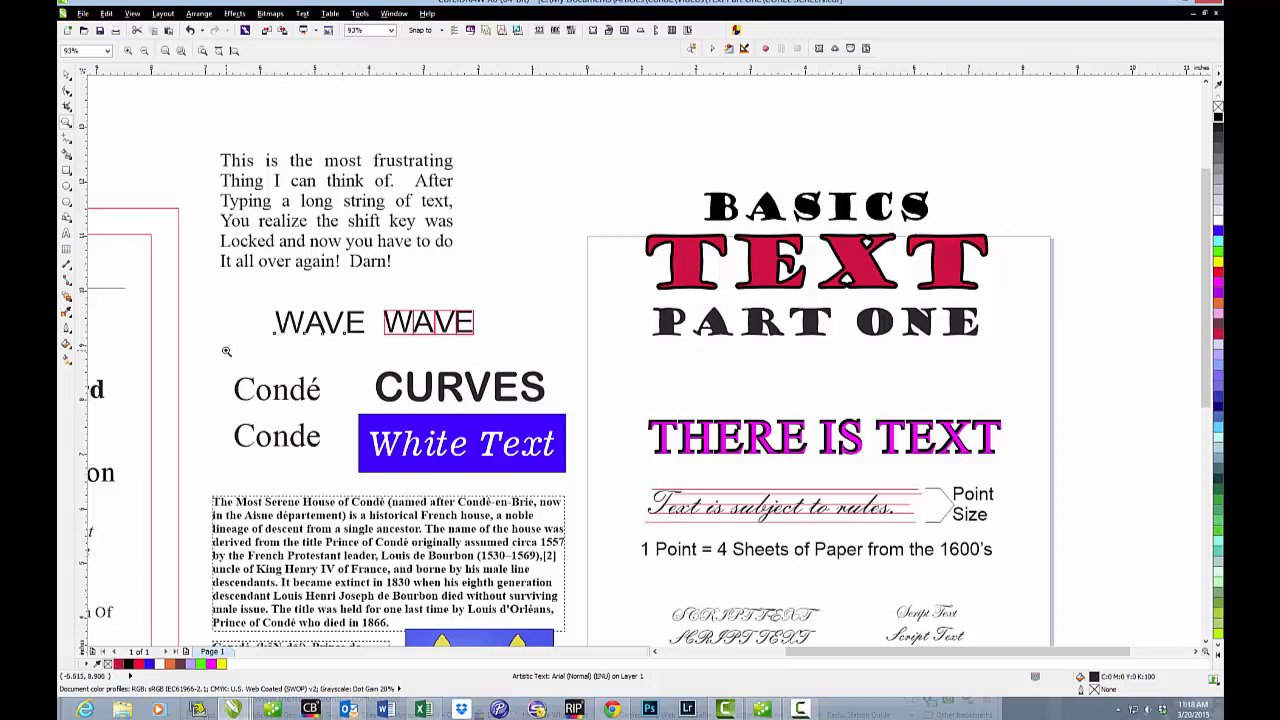
drag(226, 351, 357, 464)
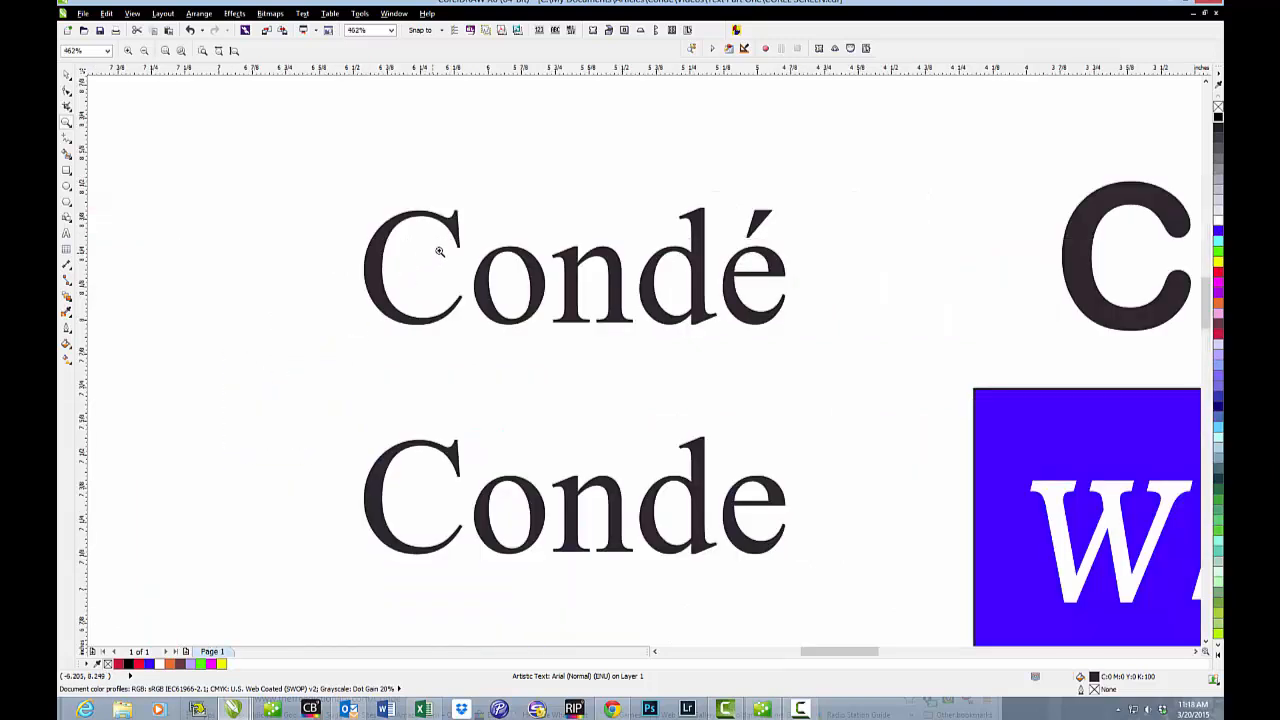
click(67, 75)
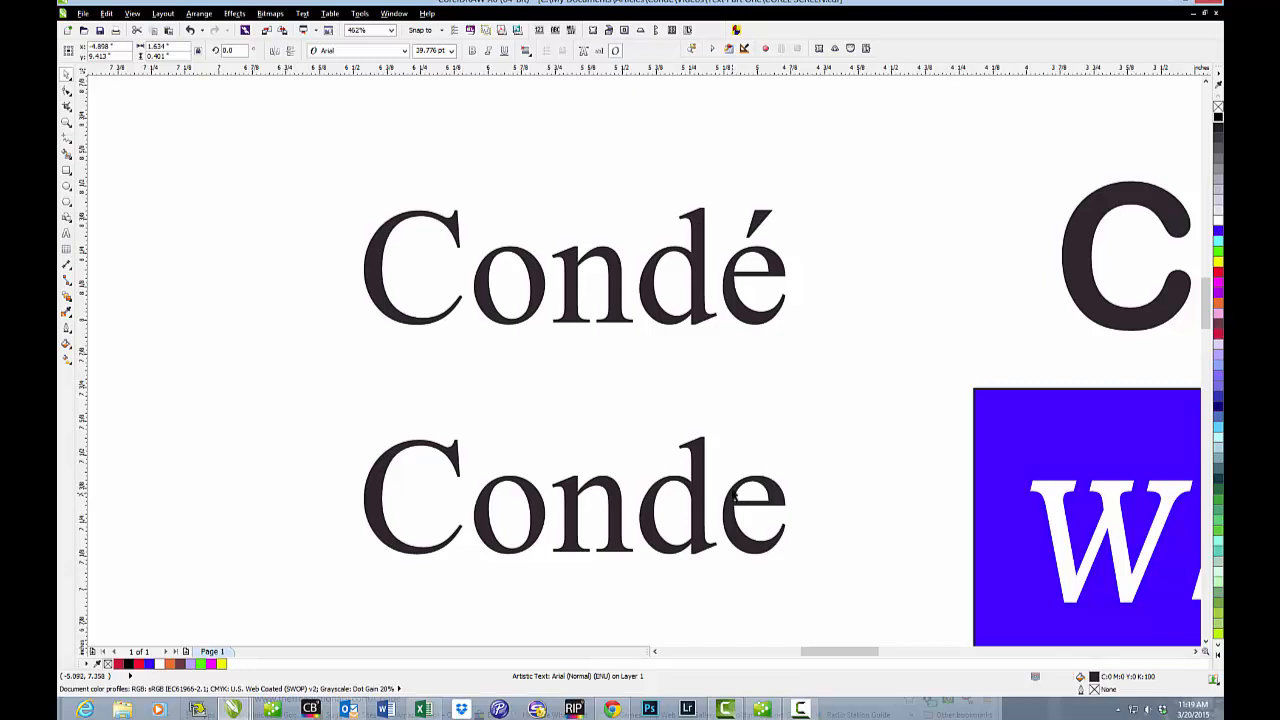
click(748, 484)
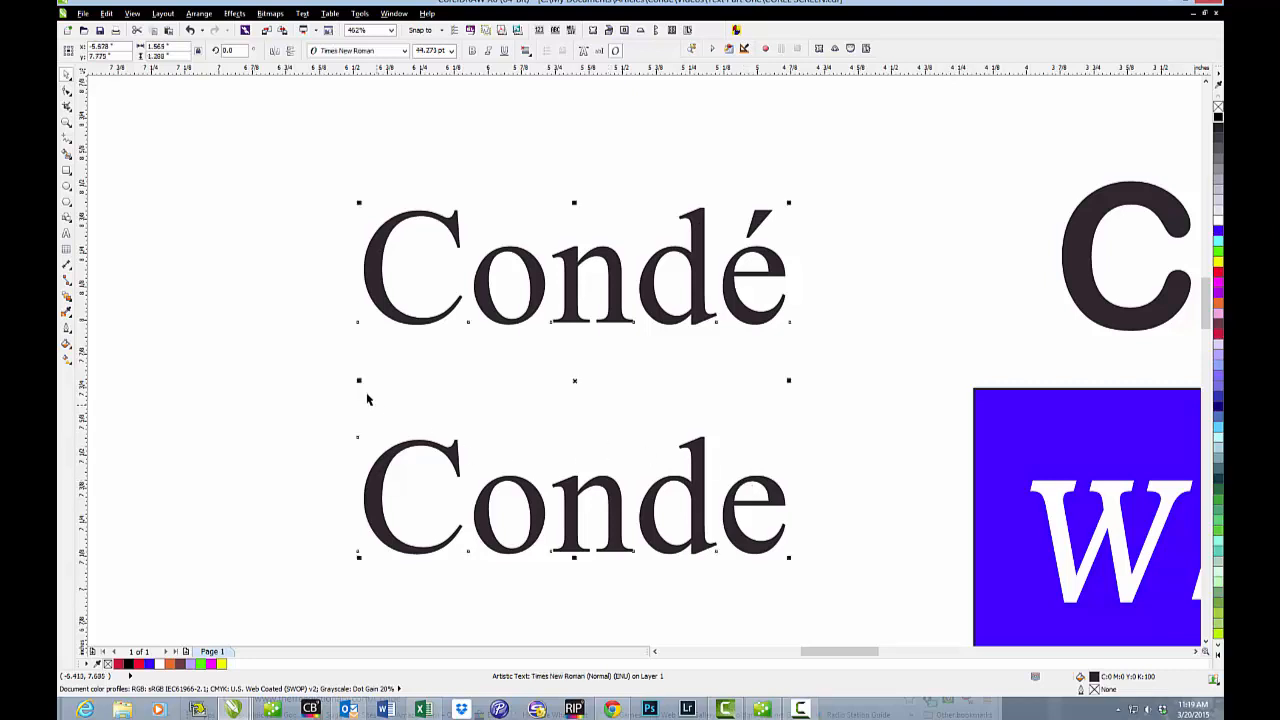
click(66, 236)
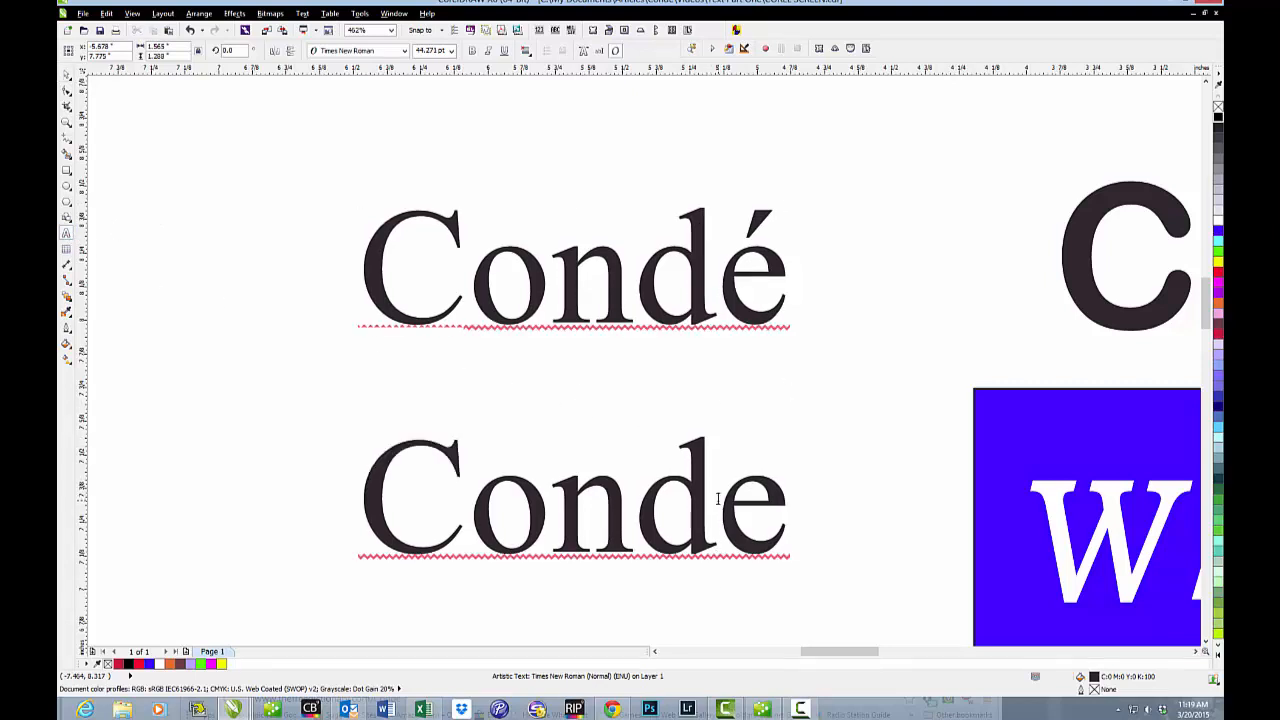
drag(717, 498, 790, 498)
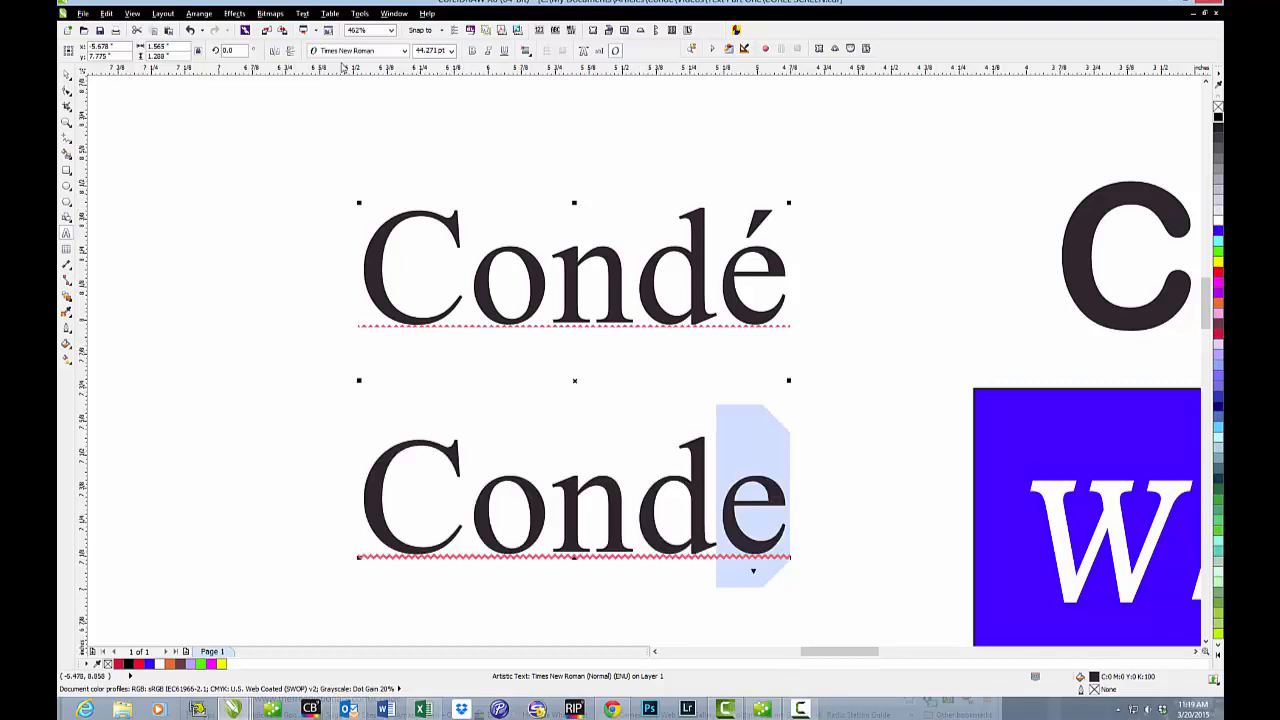
- Open Insert Symbol Character, look through the available characters and set the character font to Times New Roman
click(302, 14)
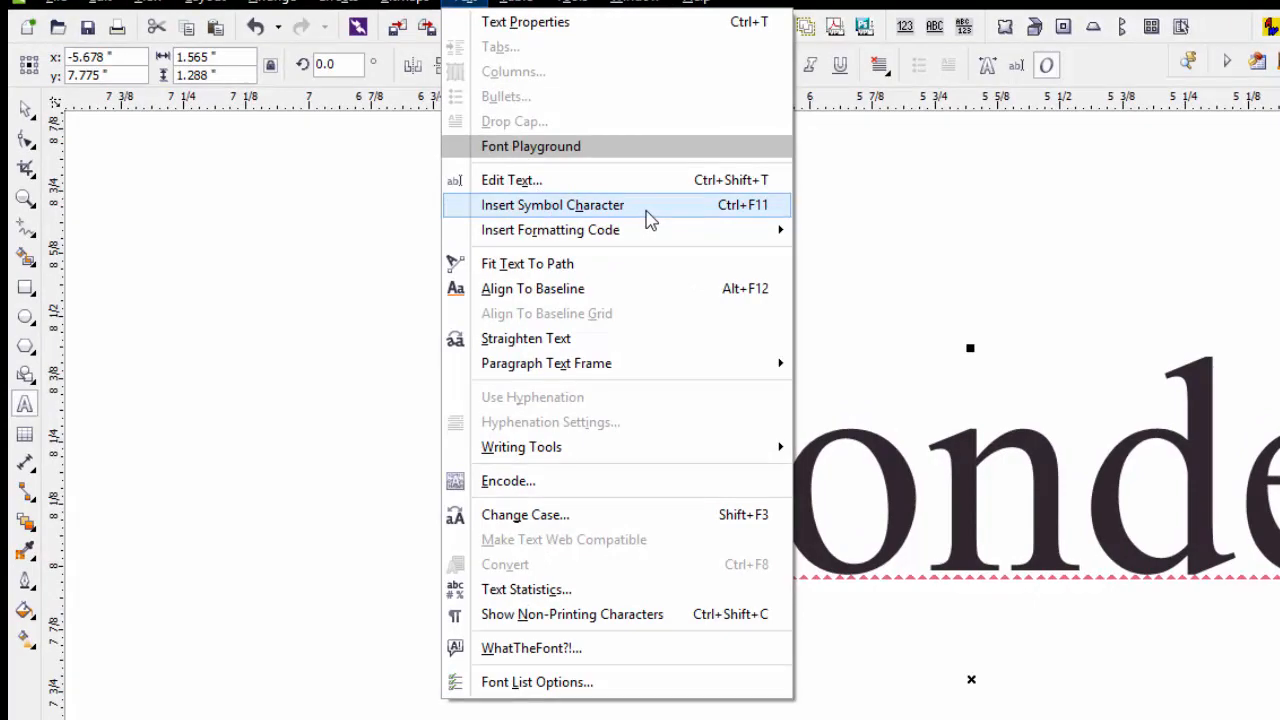
click(648, 206)
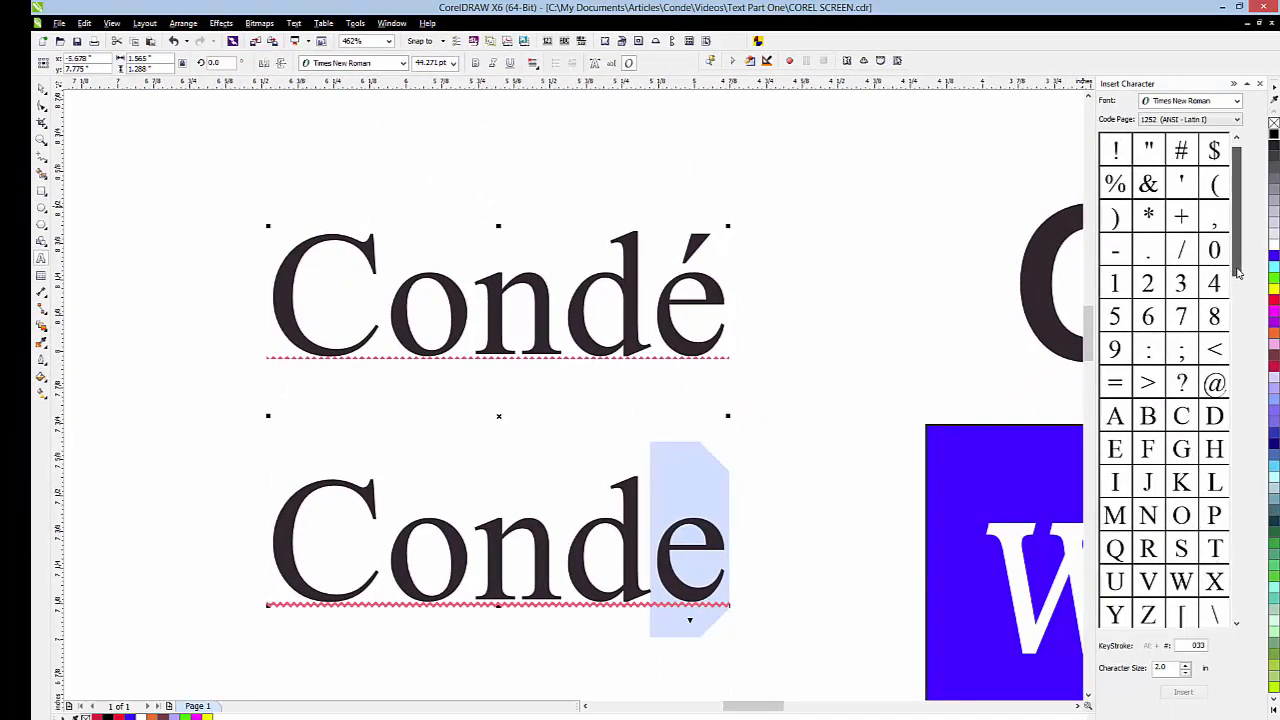
drag(1238, 272, 1218, 552)
scroll(1218, 598, up, 12)
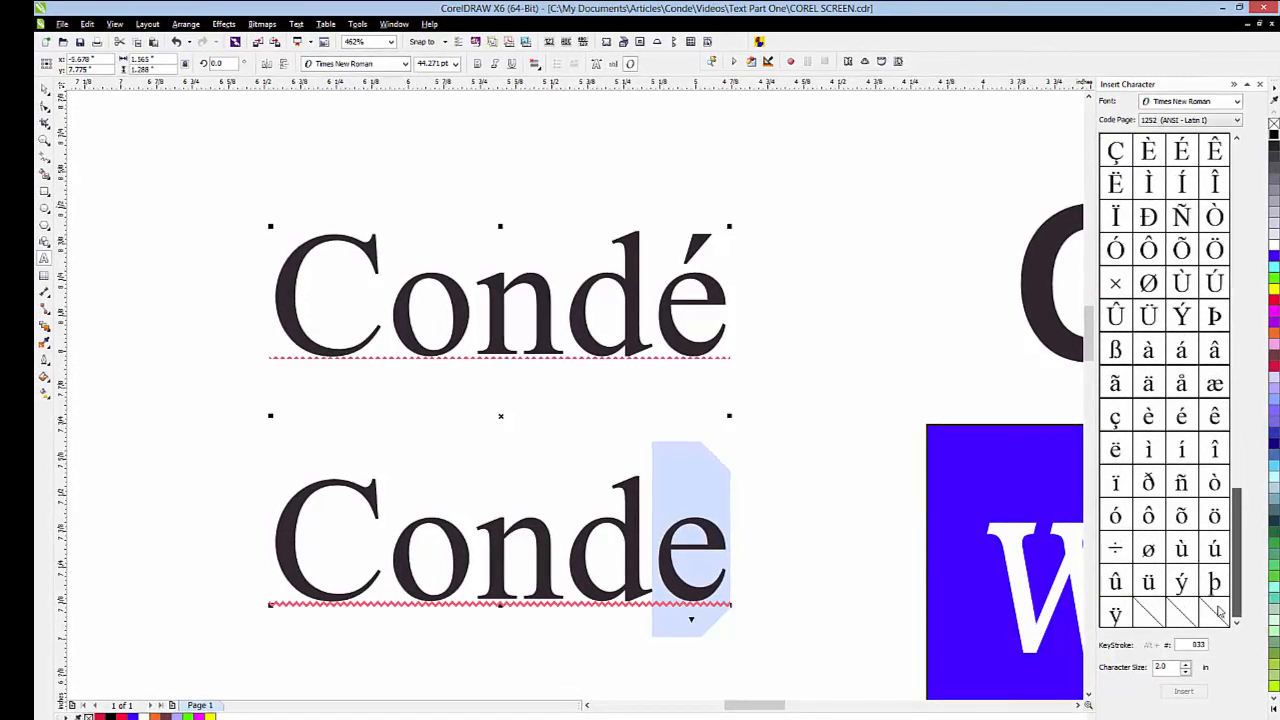
scroll(1213, 283, up, 3)
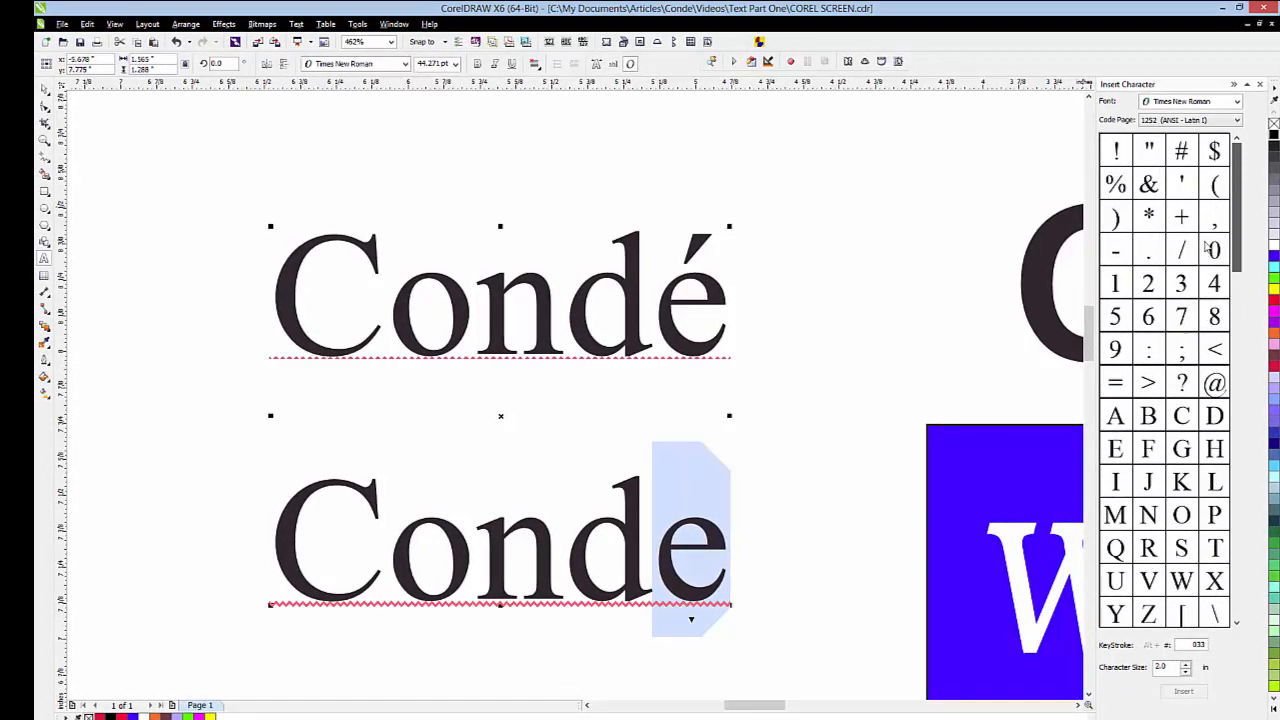
click(1236, 104)
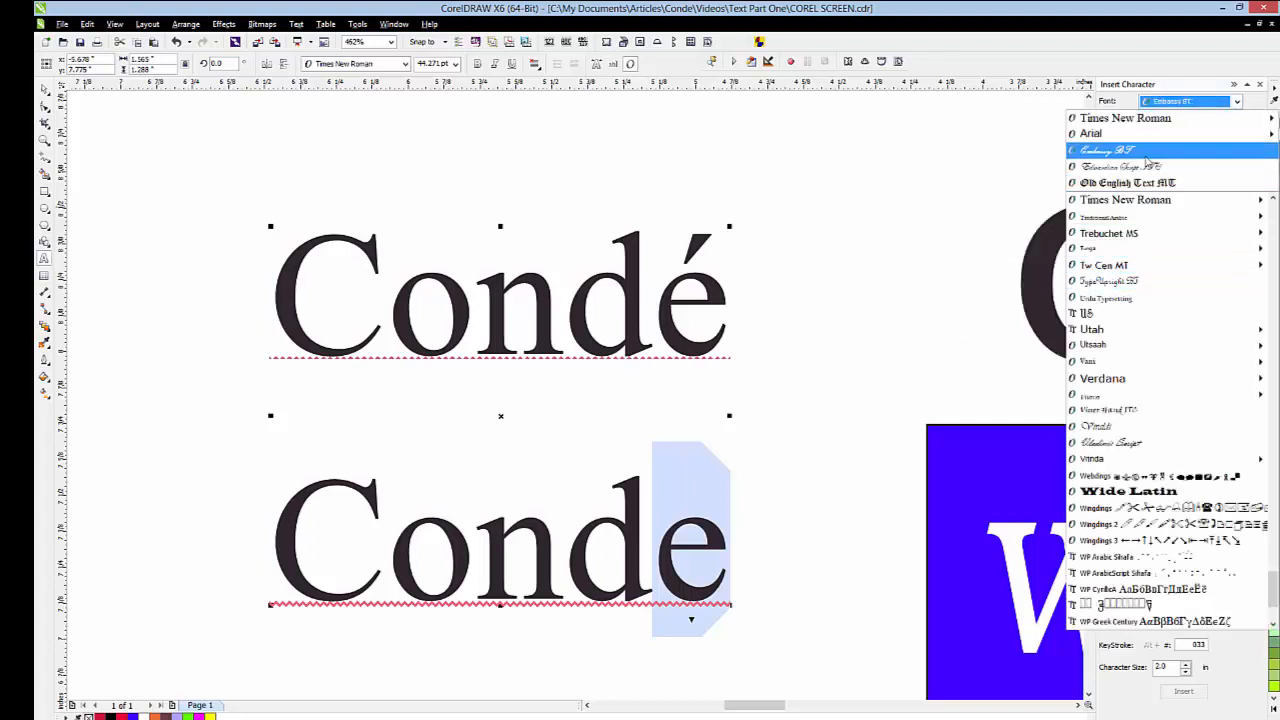
mouse_move(1148, 143)
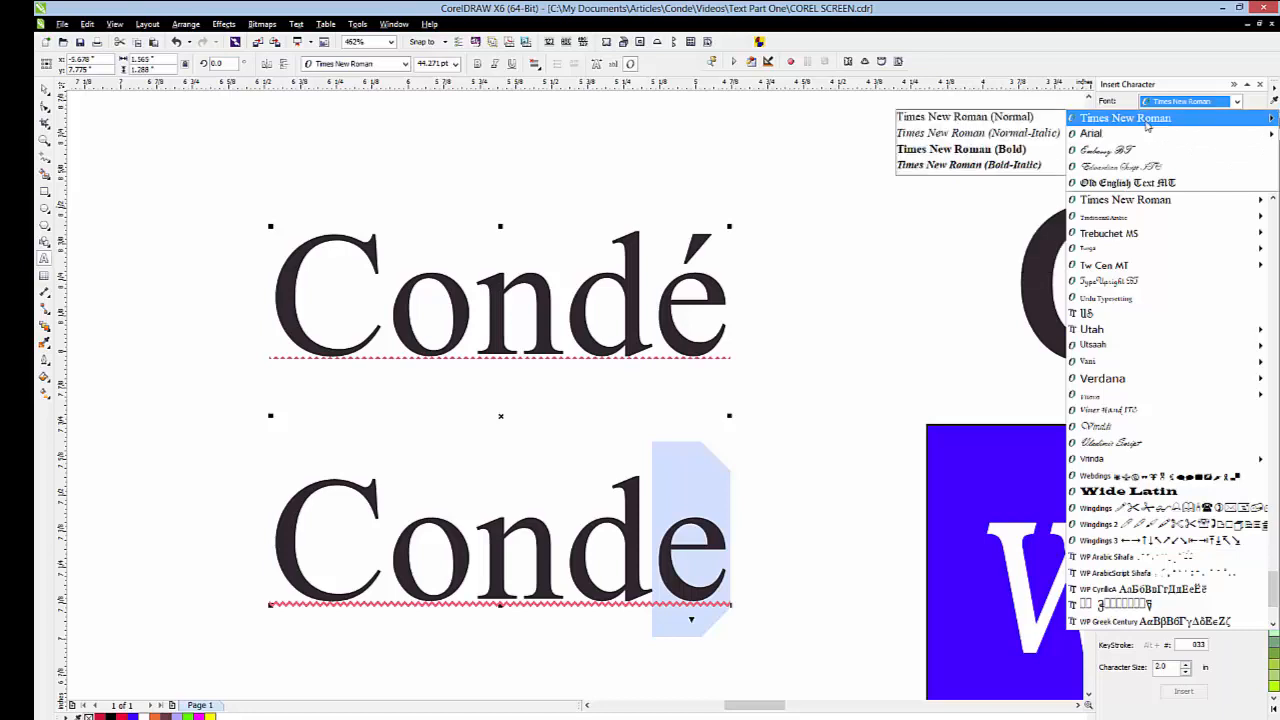
click(1147, 124)
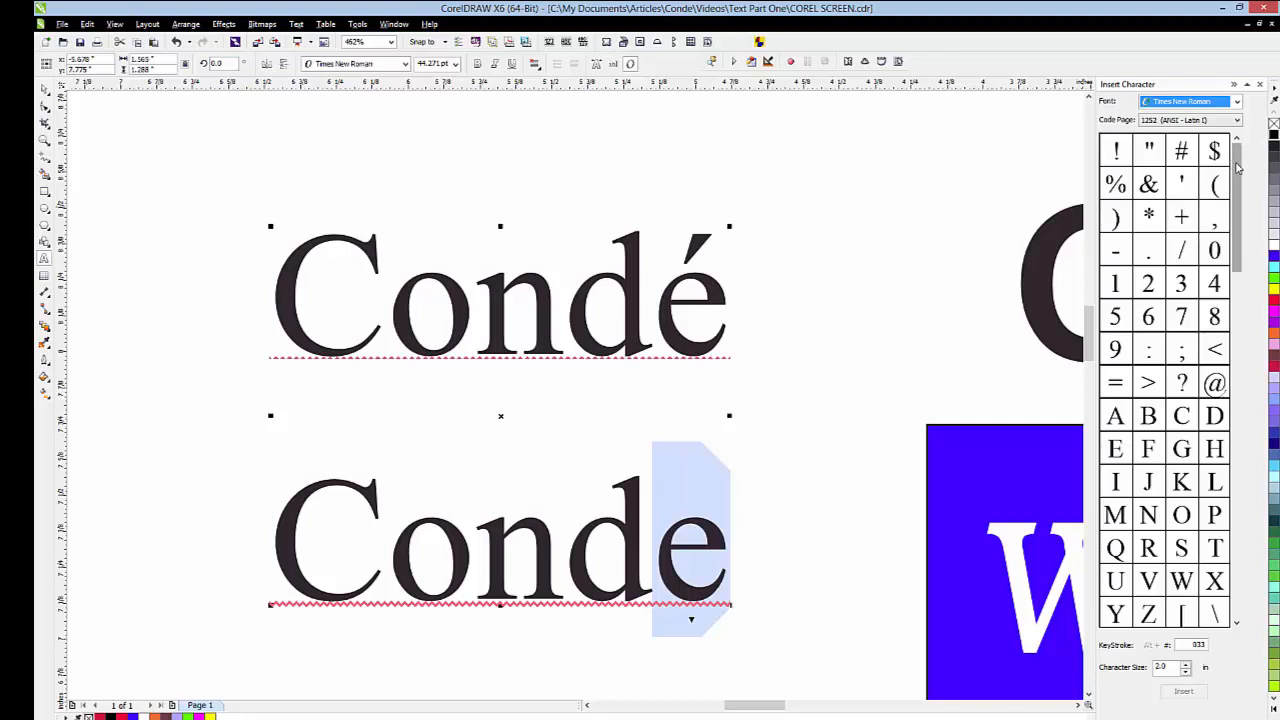
- Replace the selected e in Conde with the accented character é from the character set
drag(1237, 170, 1248, 492)
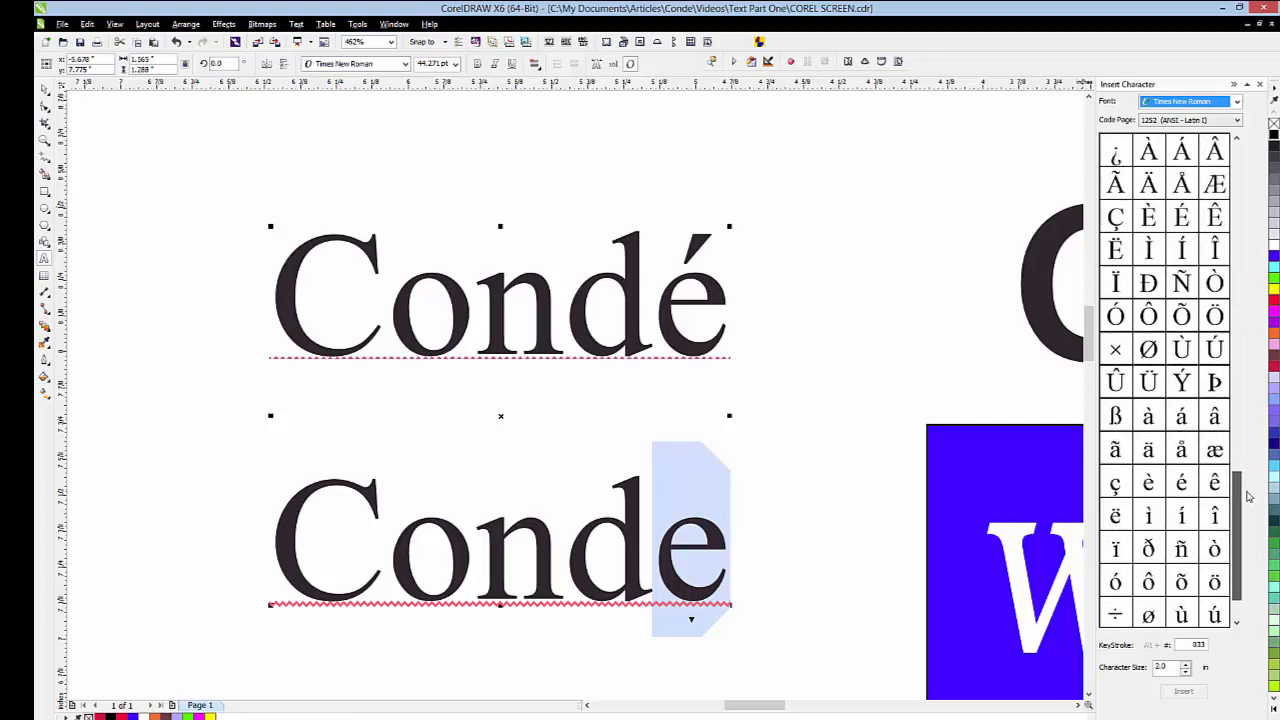
click(1183, 485)
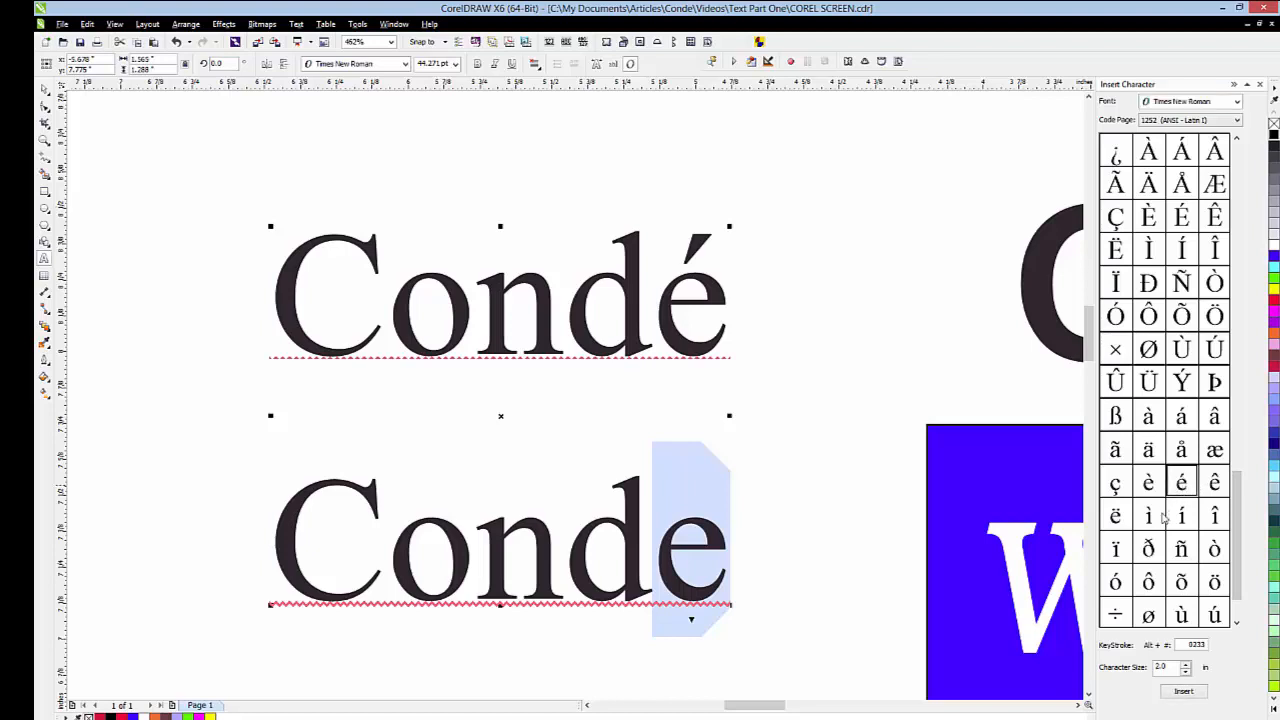
click(1186, 692)
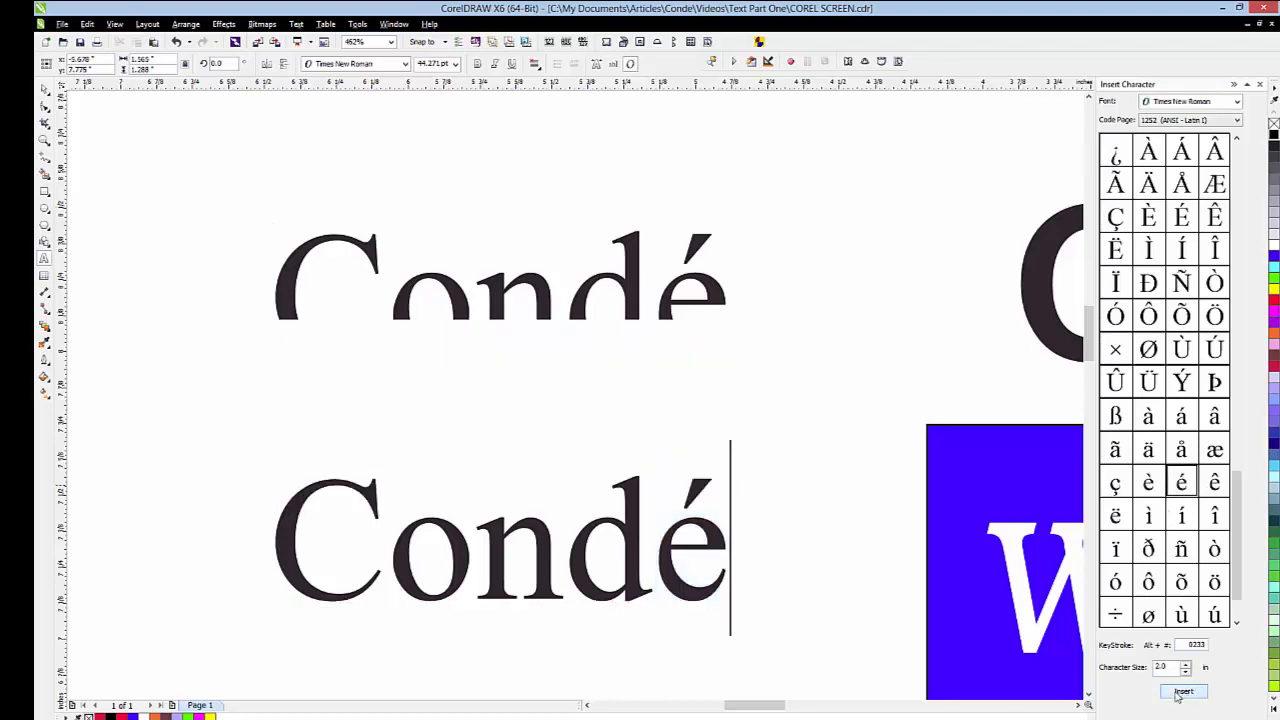
- Start a new artistic text beside the lower Condé and insert the ¢ and ® symbols into it
click(859, 590)
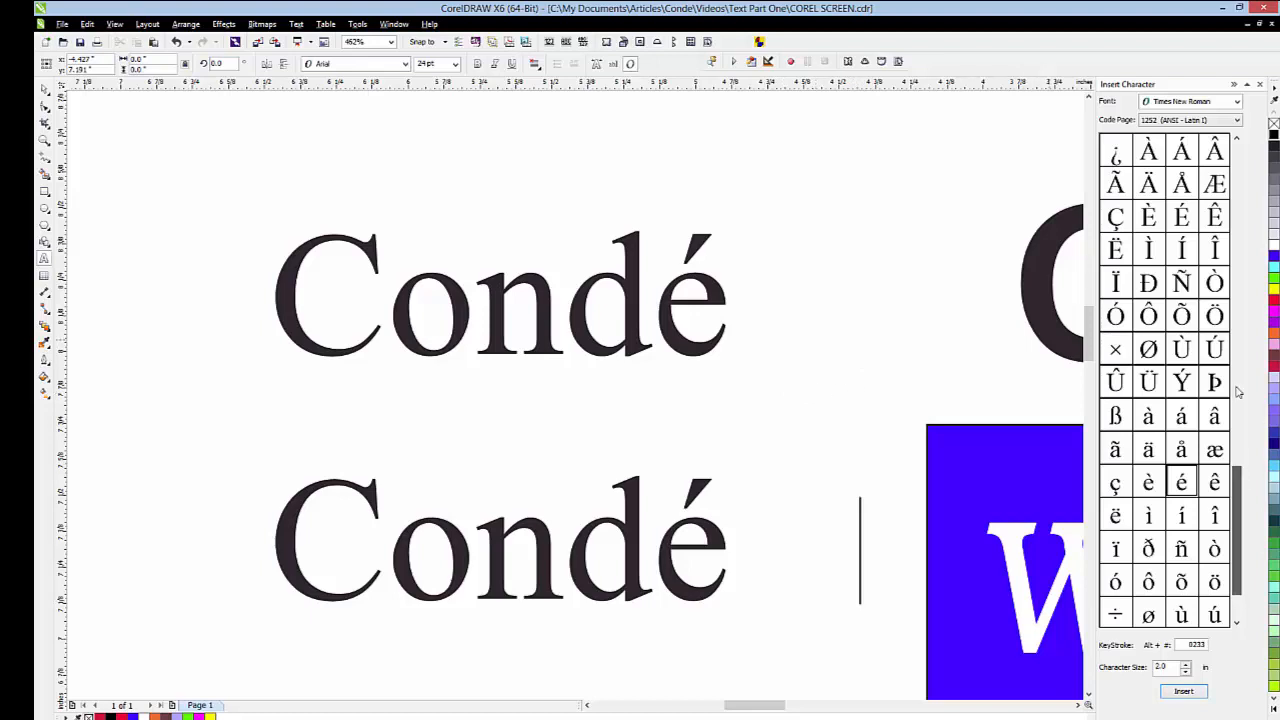
drag(1237, 476, 1237, 335)
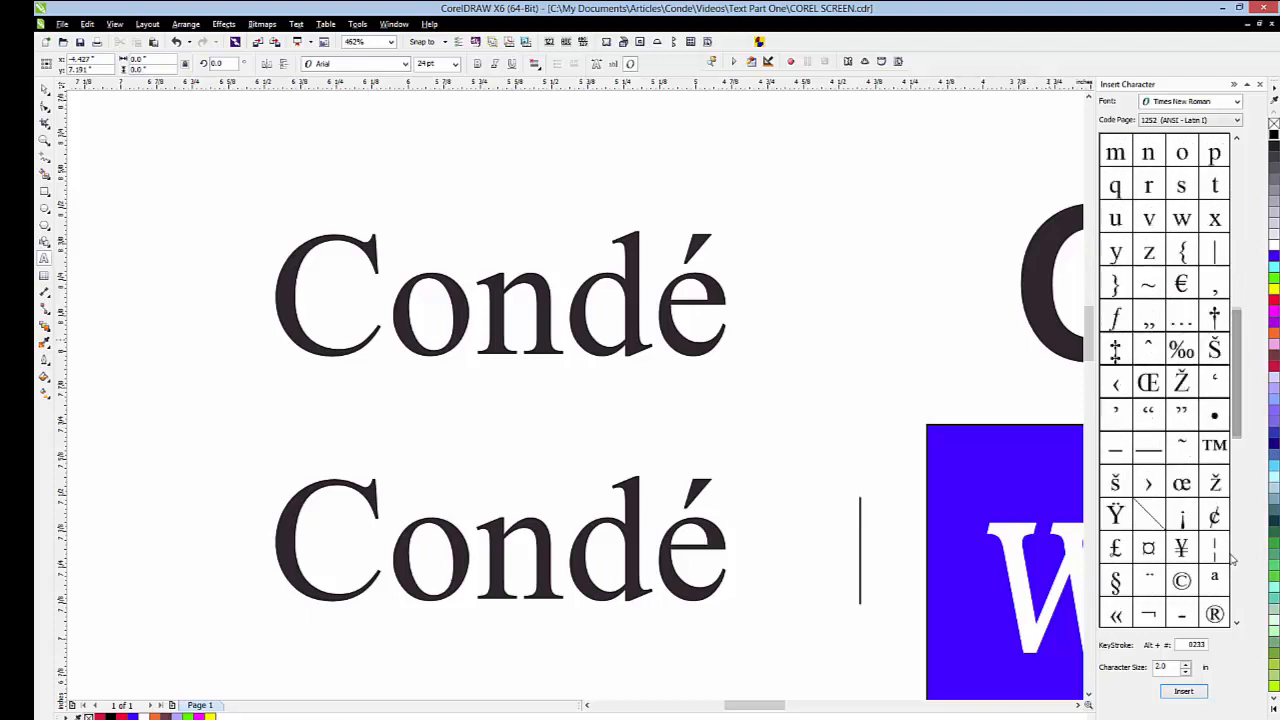
click(1220, 516)
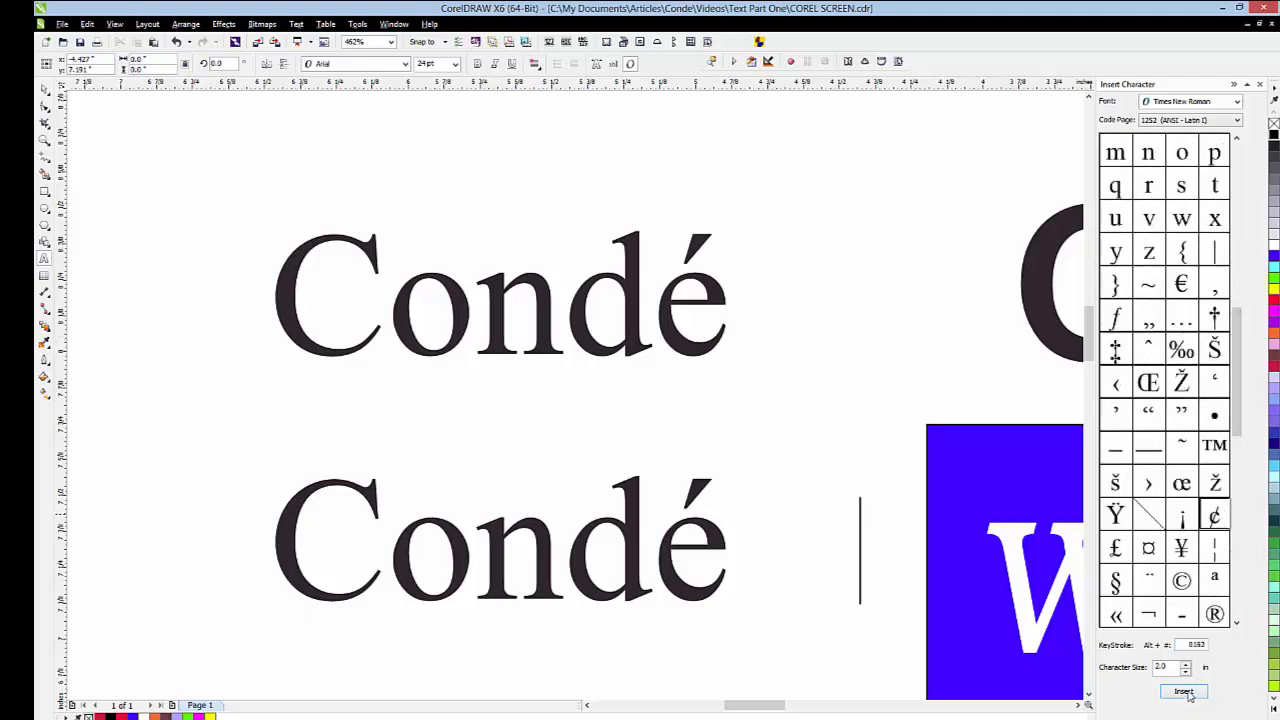
click(1184, 691)
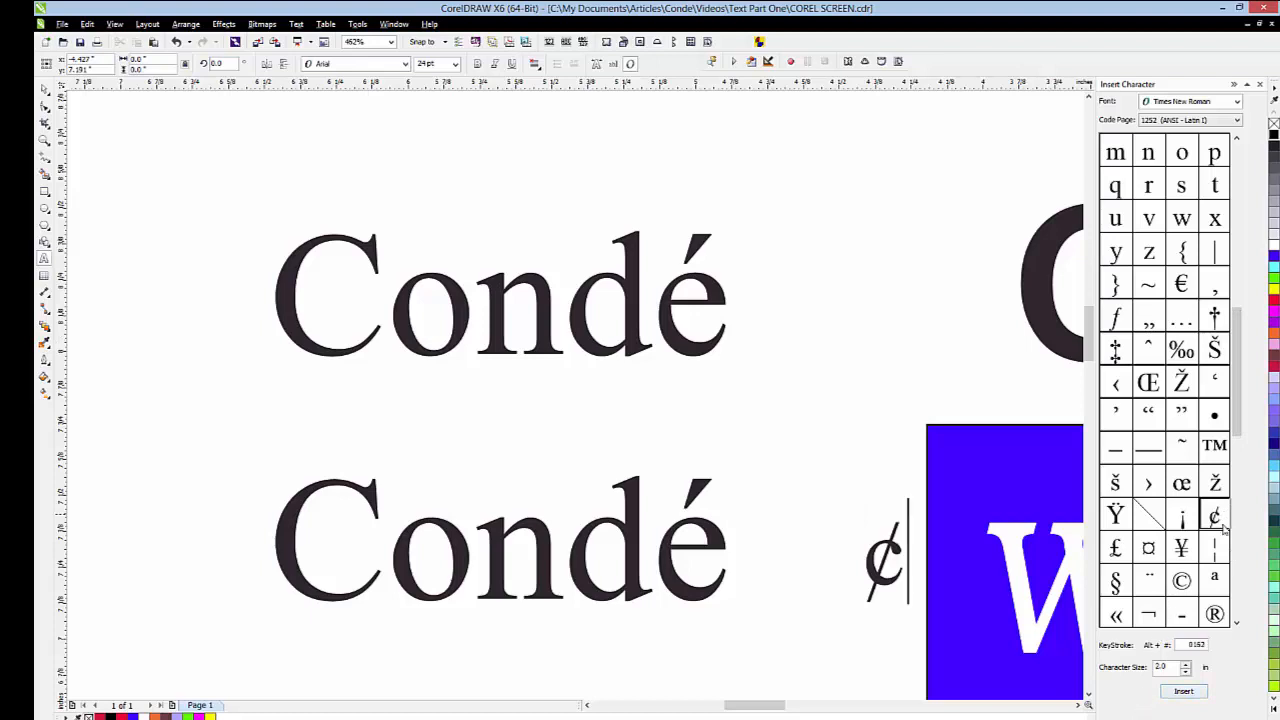
click(1215, 615)
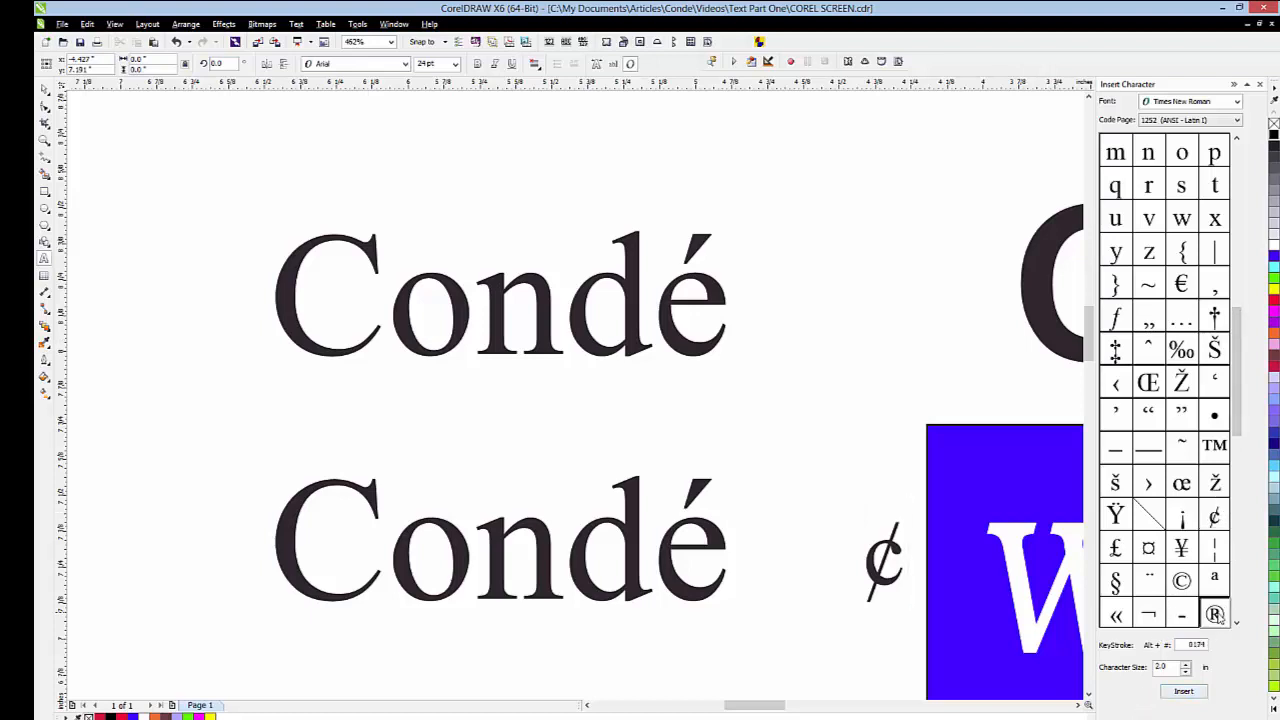
click(1184, 691)
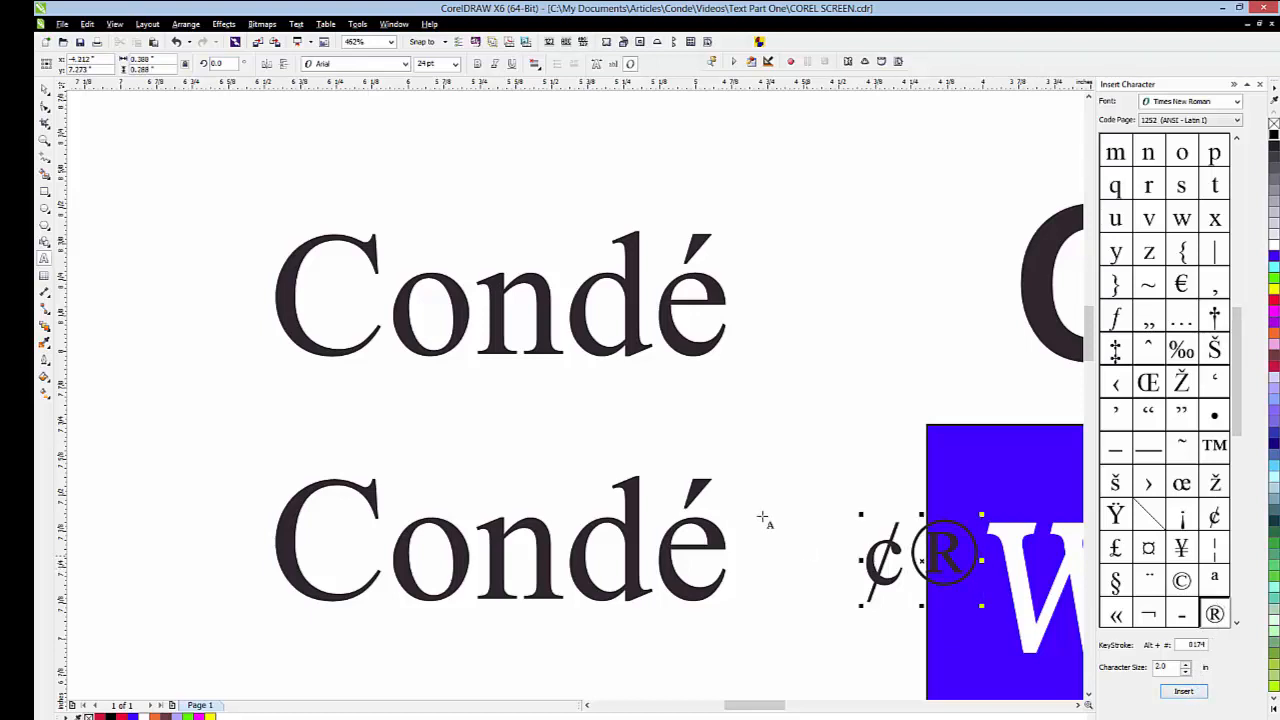
- Move the two Condé words slightly left and place the ¢® text beside the upper Condé
click(44, 88)
drag(590, 362, 516, 360)
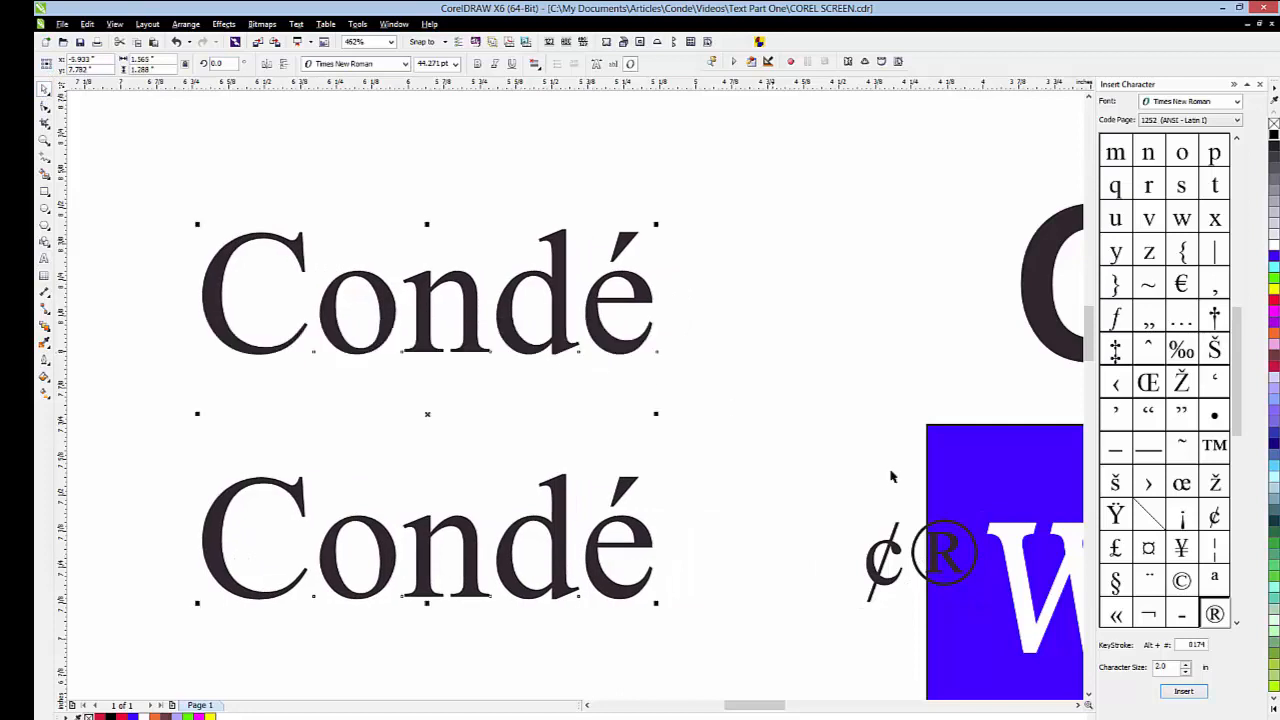
drag(915, 553, 837, 304)
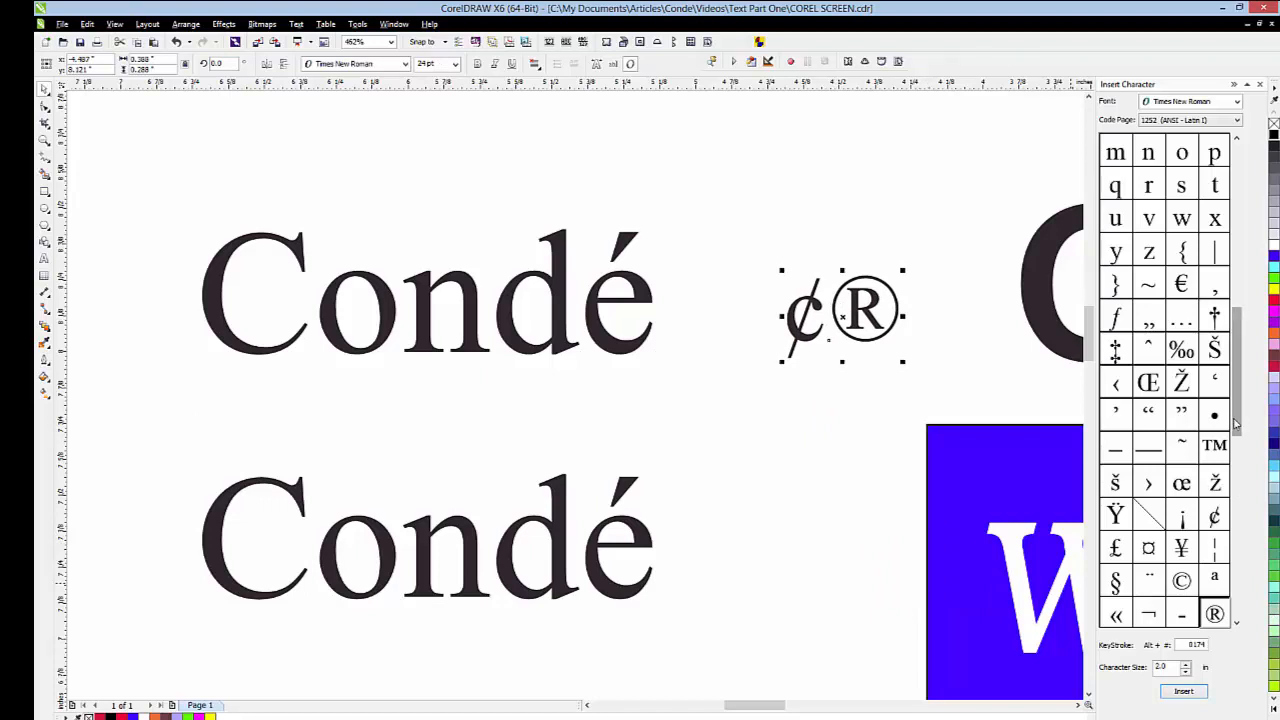
- Examine the paragraph text about the House of Condé beneath the White Text rectangle
drag(1238, 430, 1228, 240)
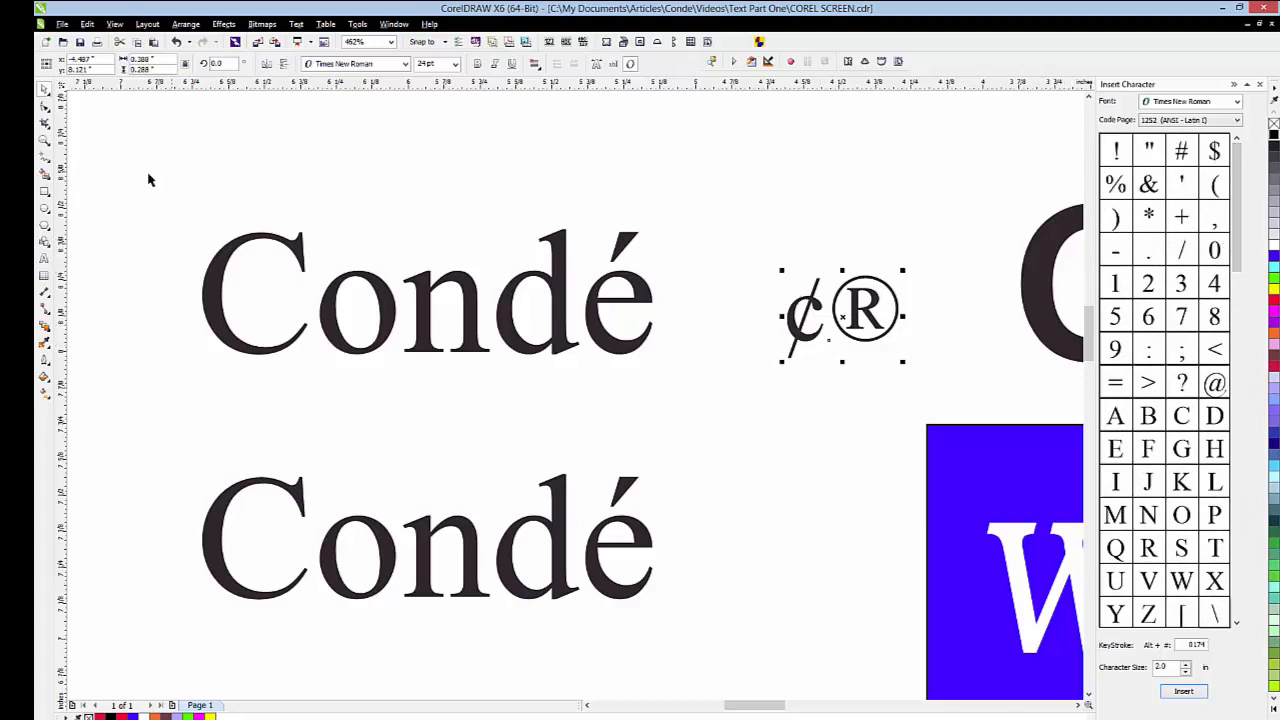
click(44, 140)
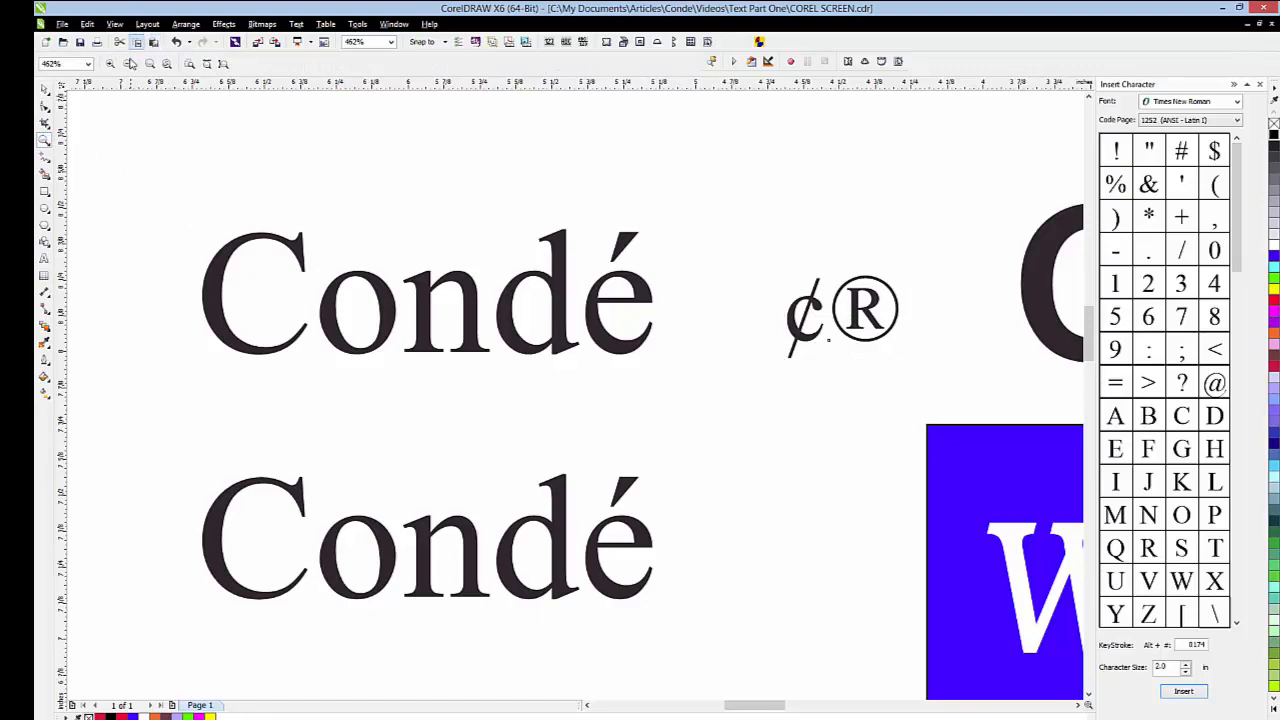
right_click(220, 98)
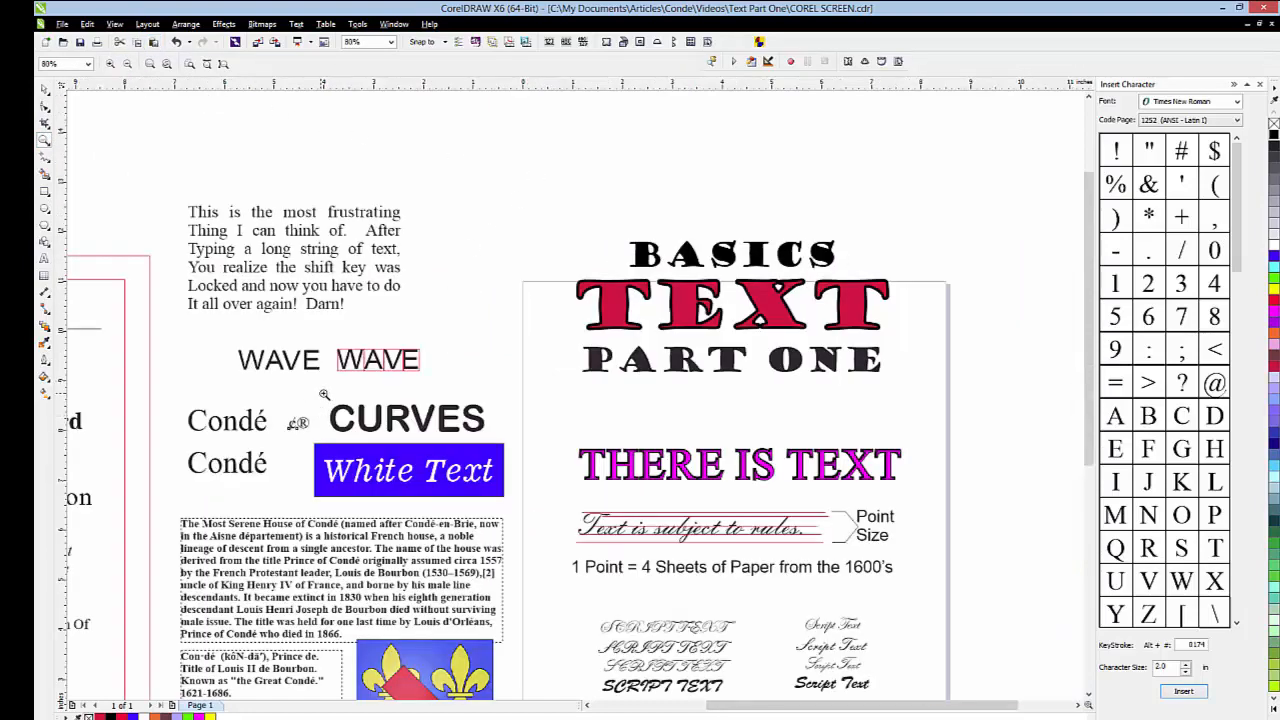
drag(329, 393, 321, 398)
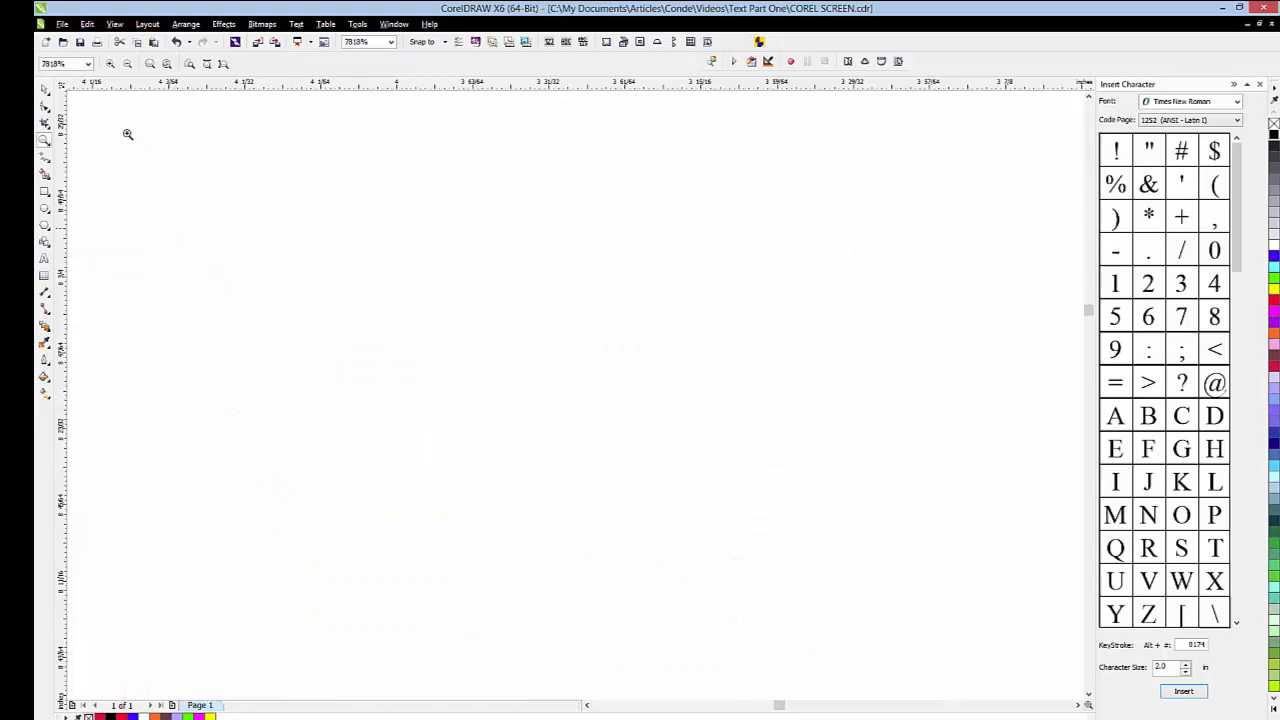
click(128, 65)
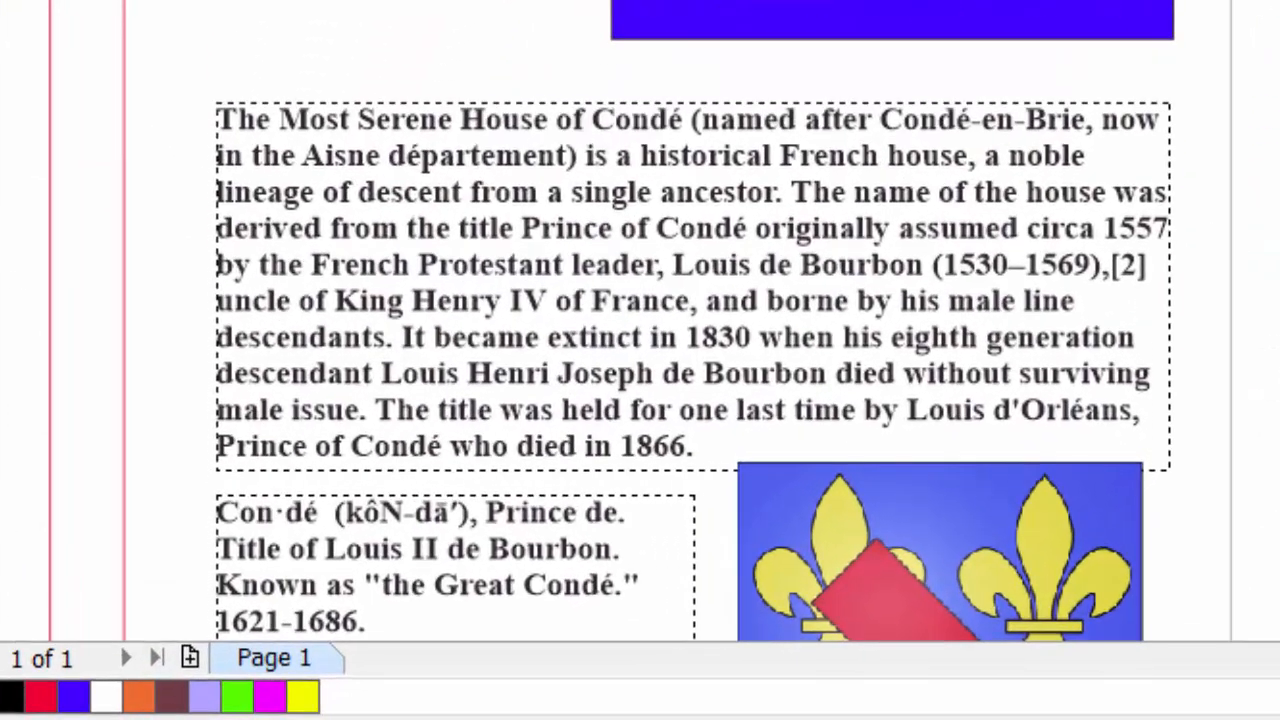
scroll(640, 320, down, 5)
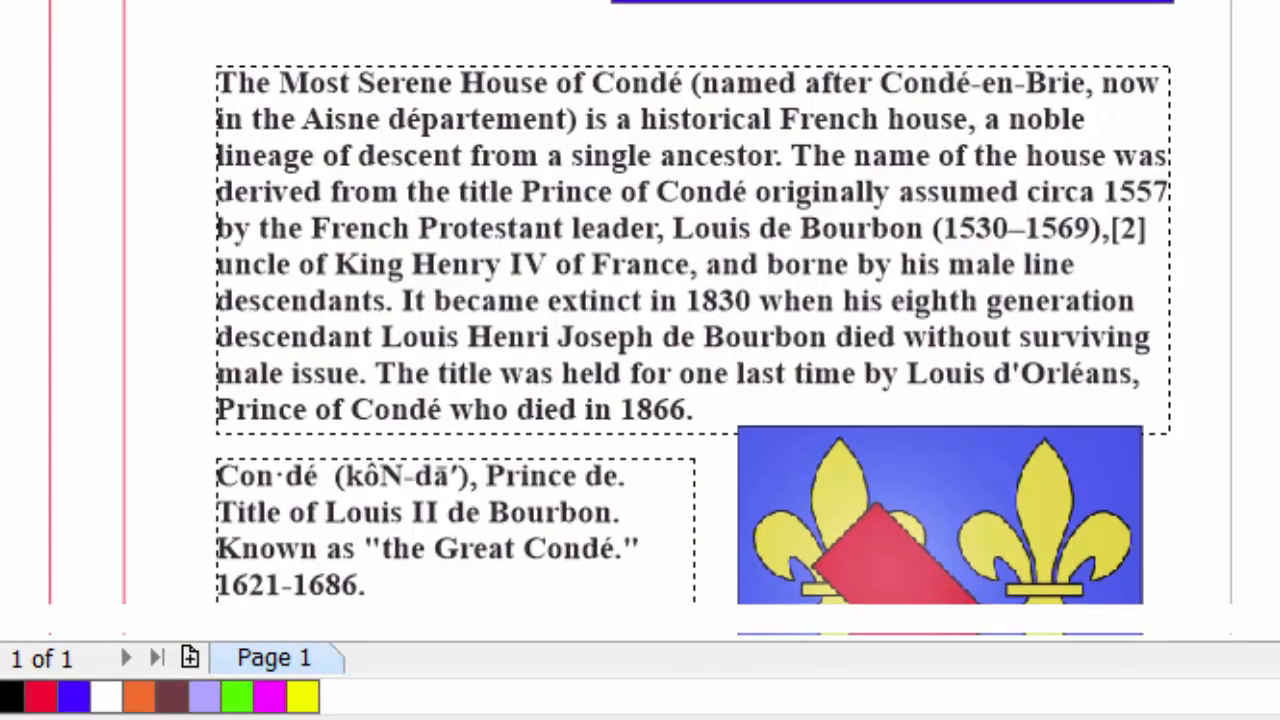
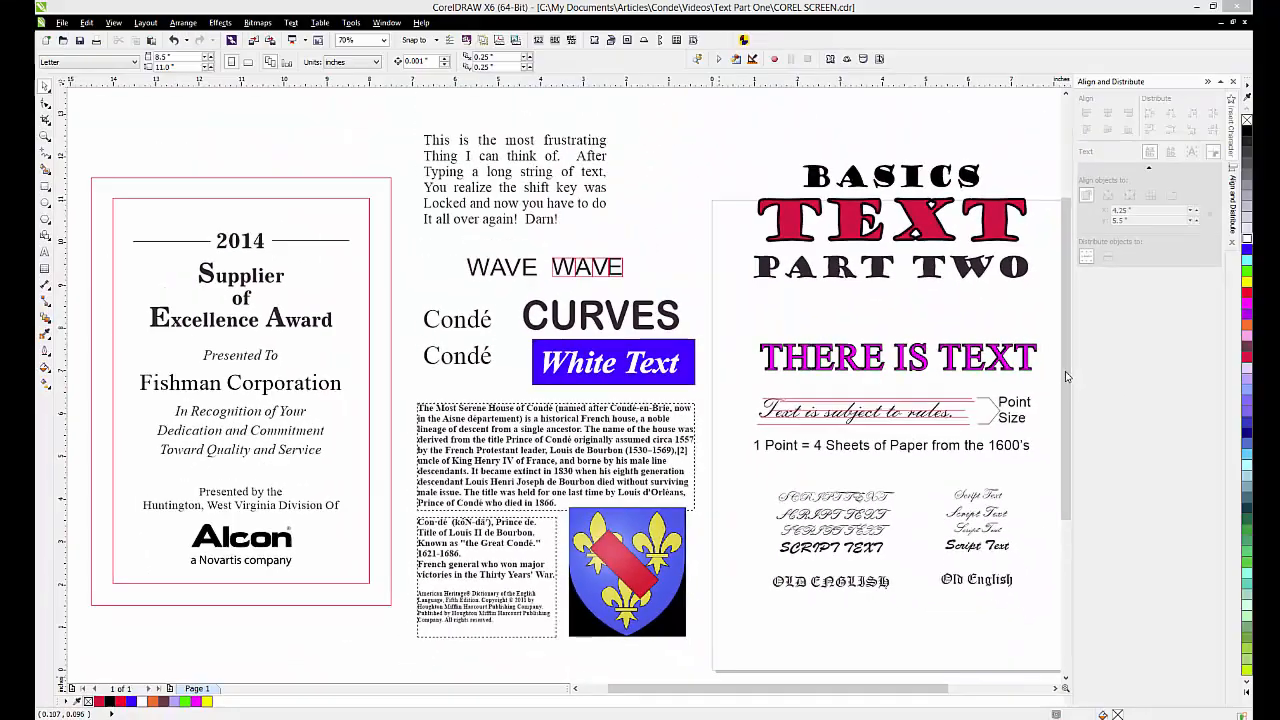
- Draw a paragraph text frame about 6.5 inches wide above the BASICS TEXT title and paste the House of Condé paragraph into it
drag(1066, 376, 1066, 304)
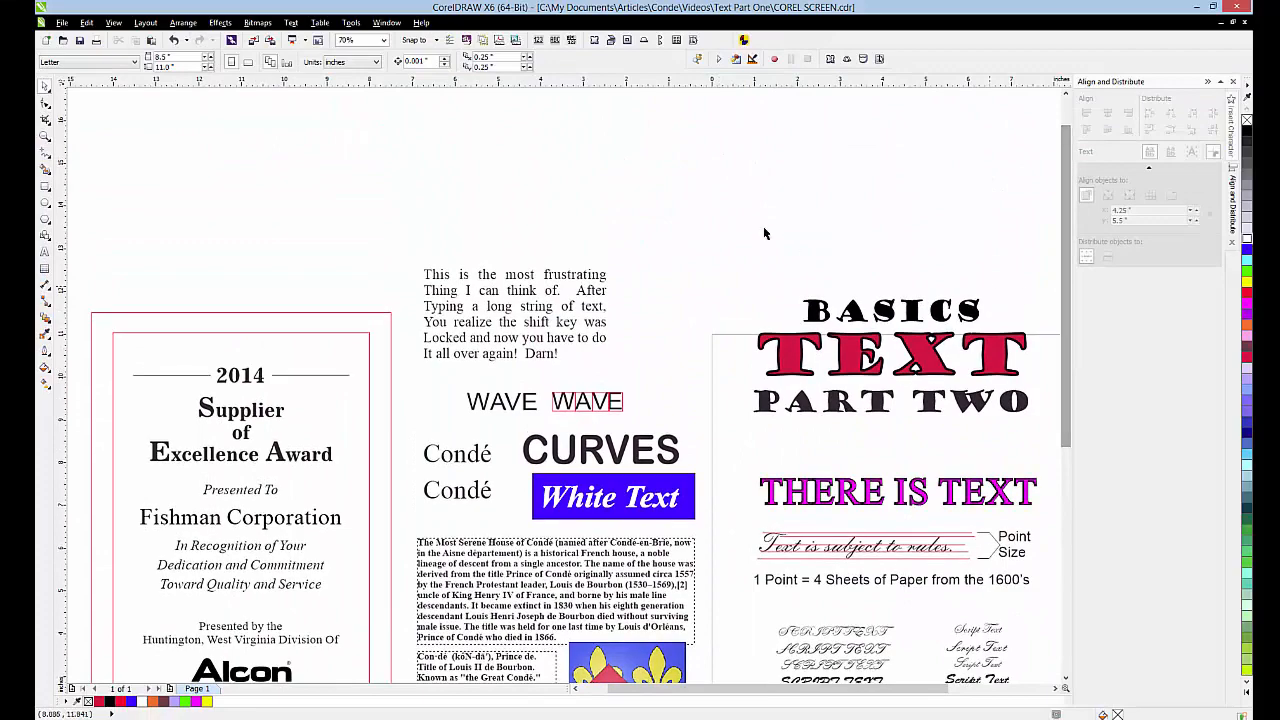
click(44, 253)
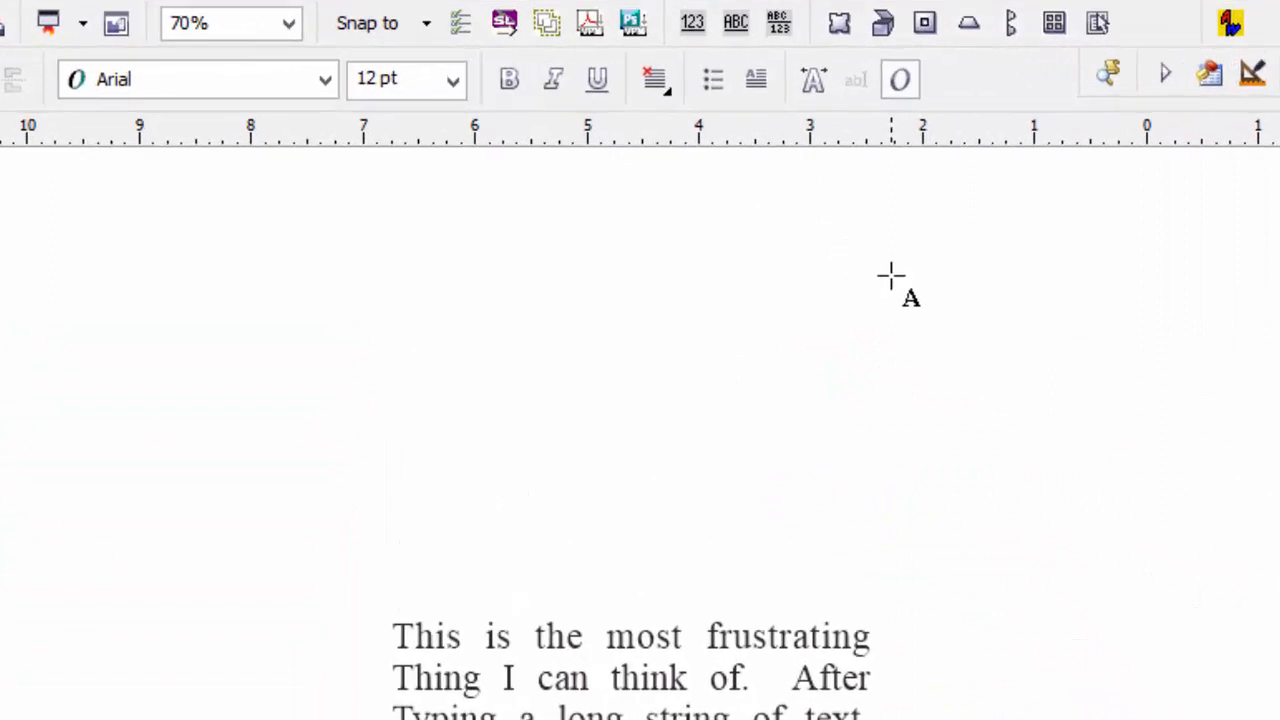
drag(890, 277, 1279, 592)
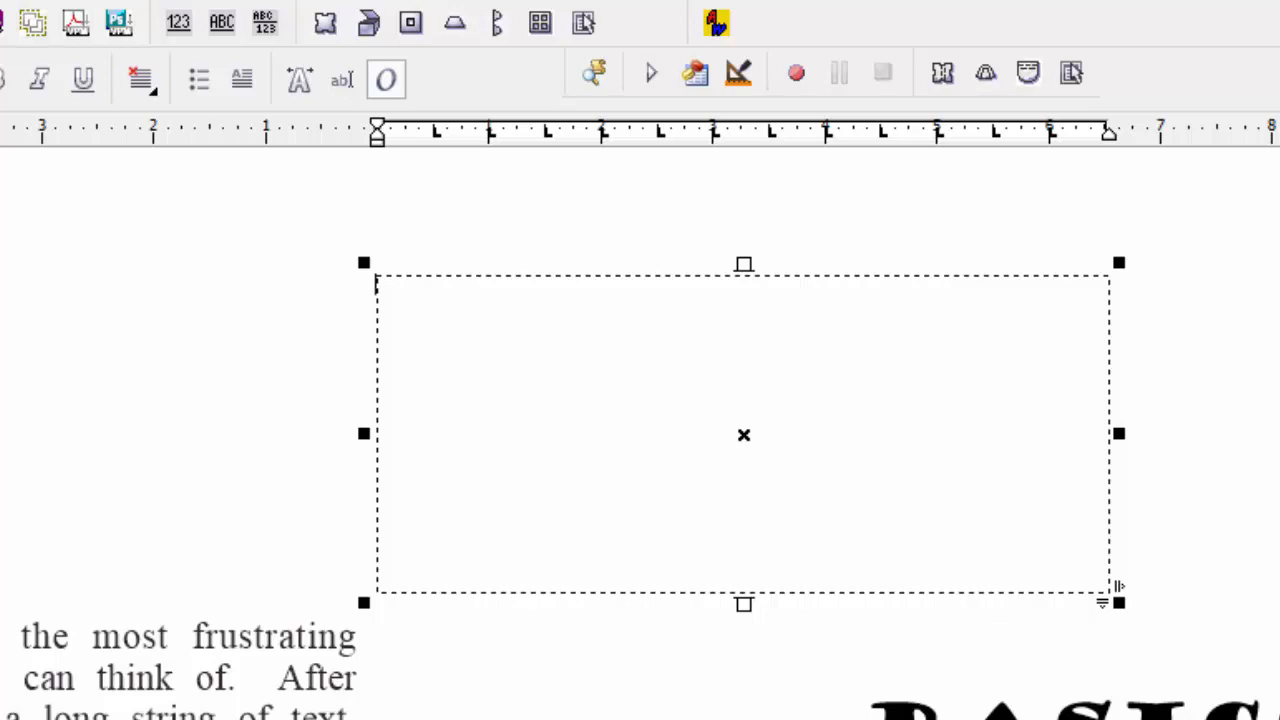
key(ctrl+v)
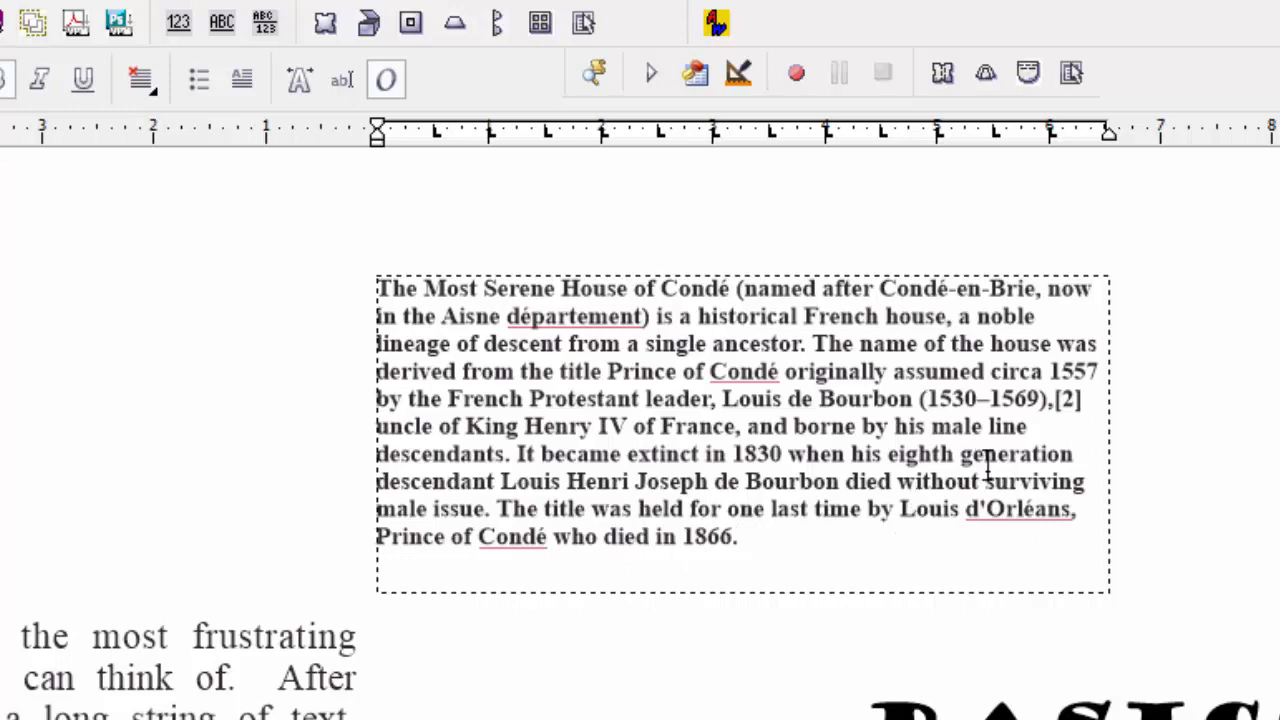
click(1061, 398)
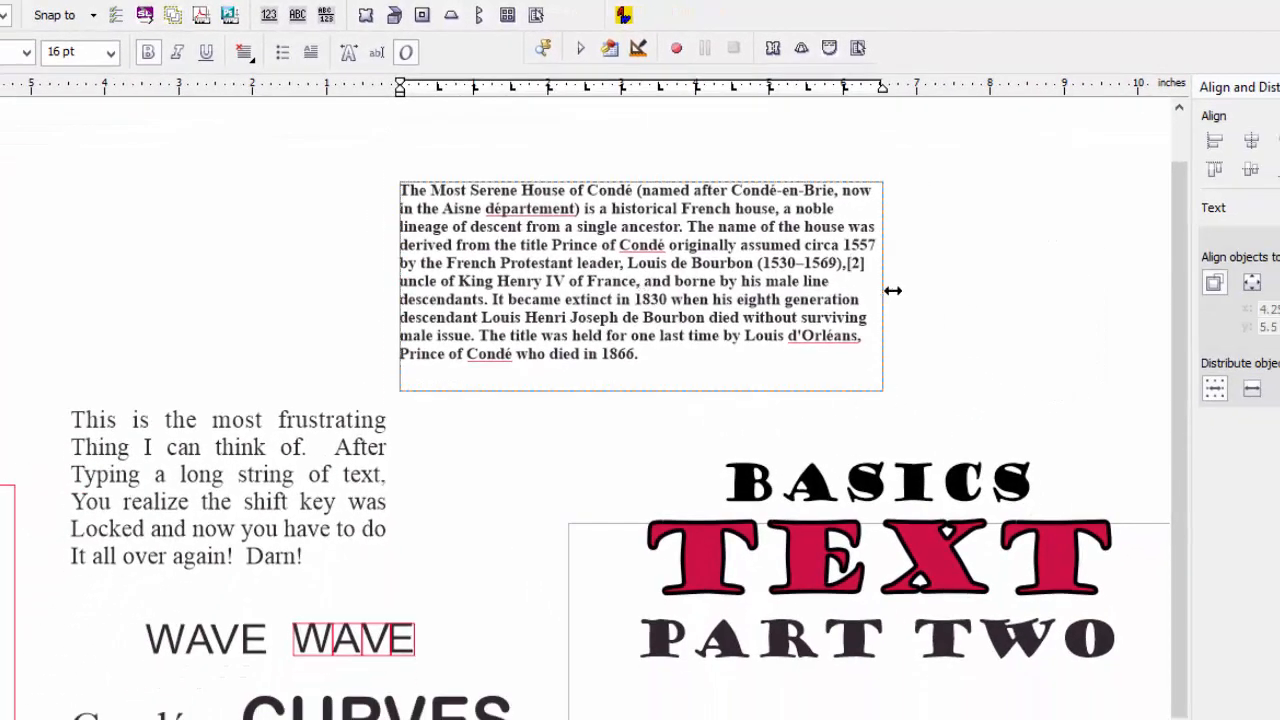
- Reflow the pasted paragraph by making its frame taller and about 5.9 inches wide
drag(1071, 400, 1196, 400)
drag(977, 288, 678, 288)
drag(537, 397, 503, 594)
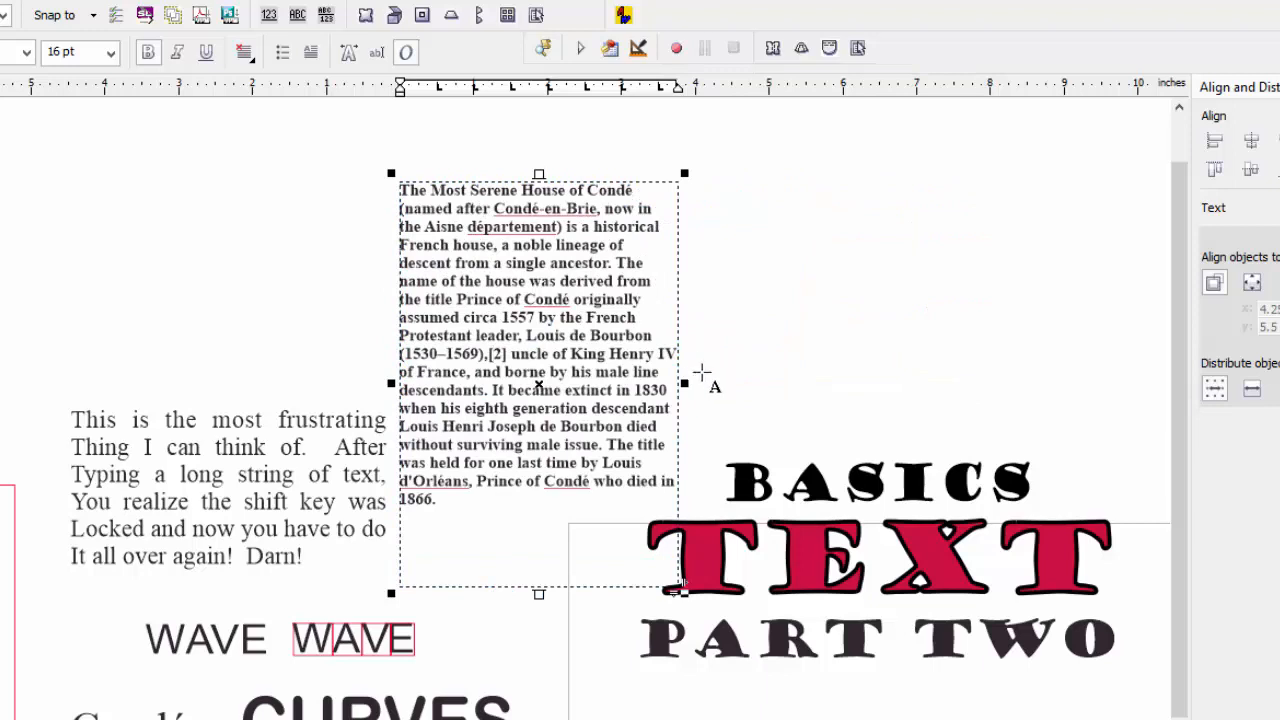
drag(689, 384, 836, 392)
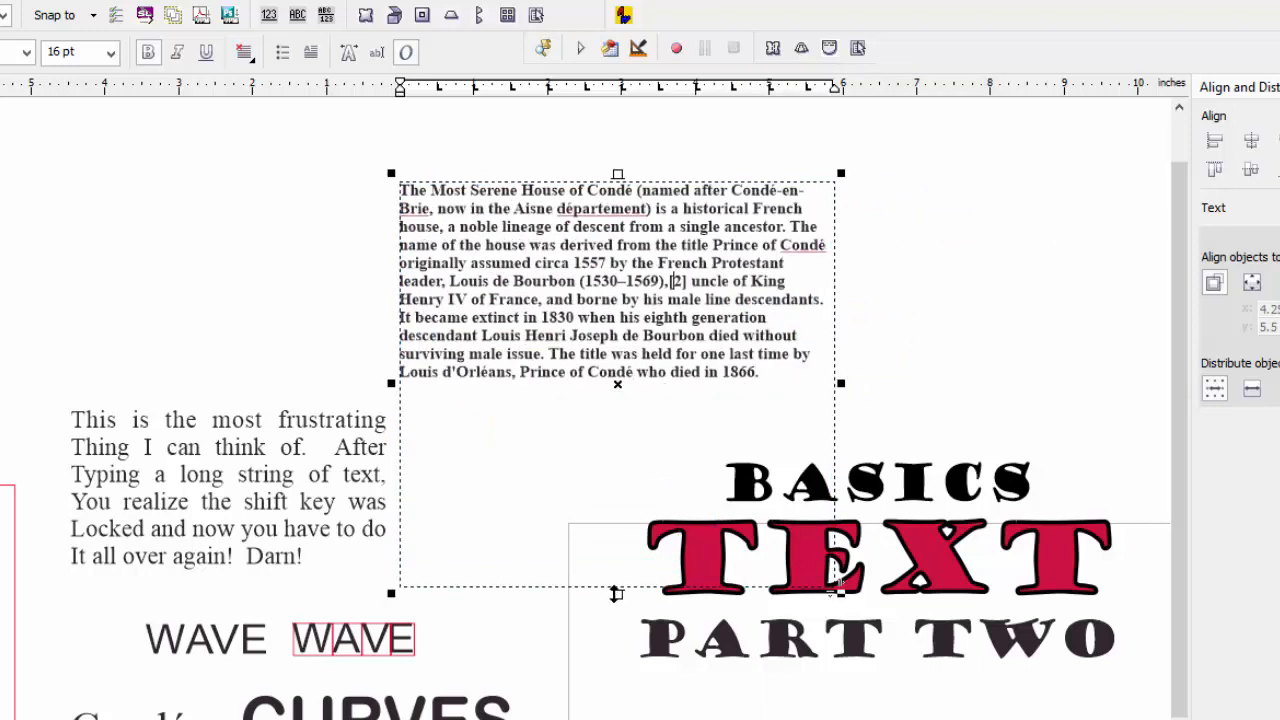
click(111, 52)
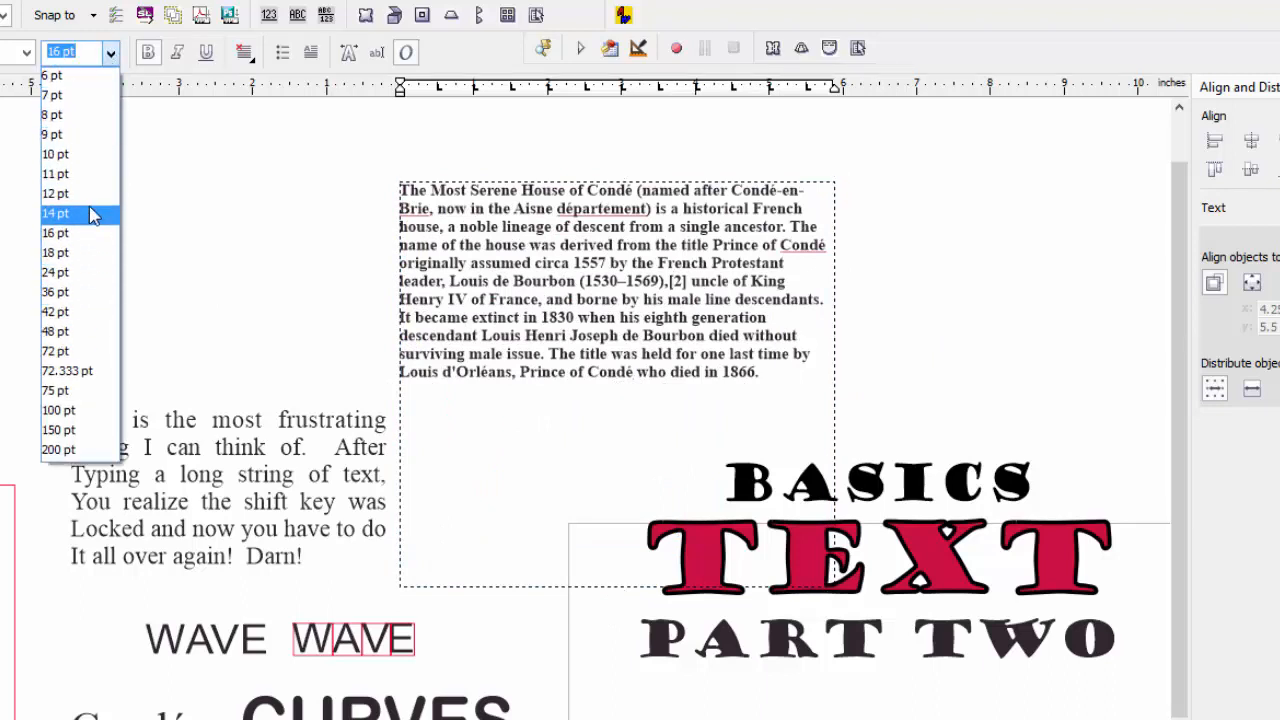
key(Escape)
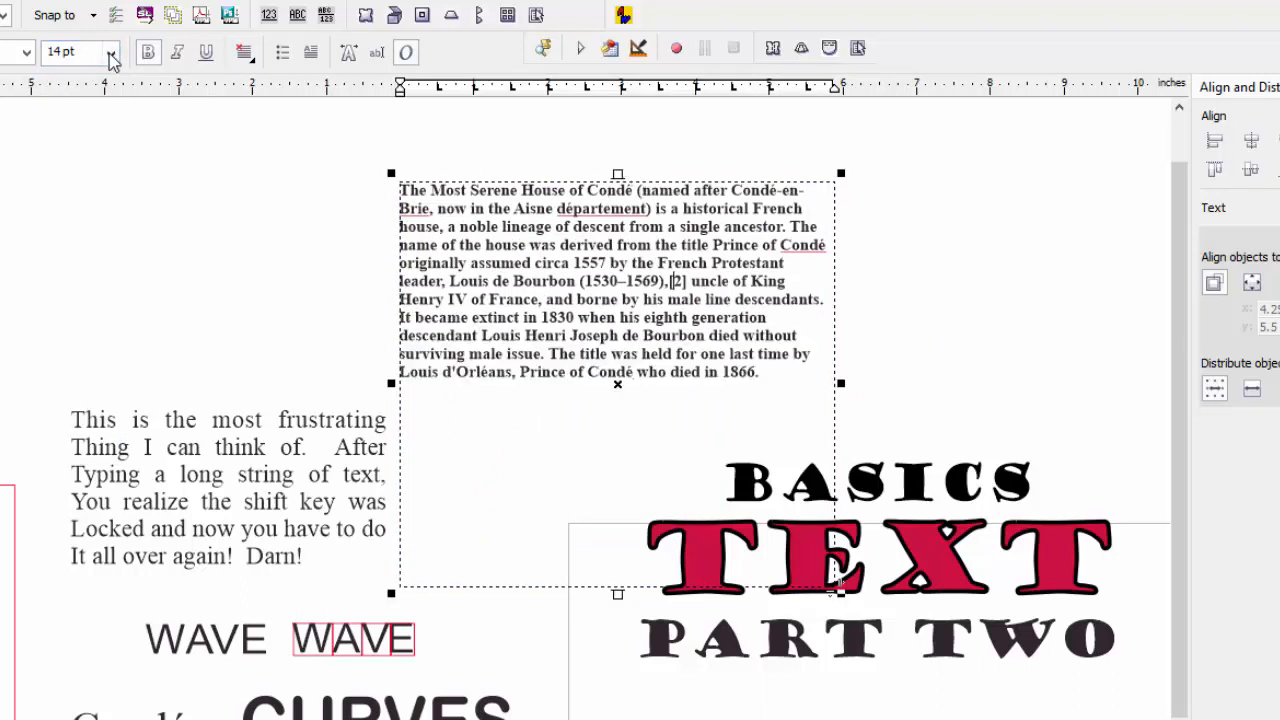
click(111, 52)
click(100, 331)
key(Escape)
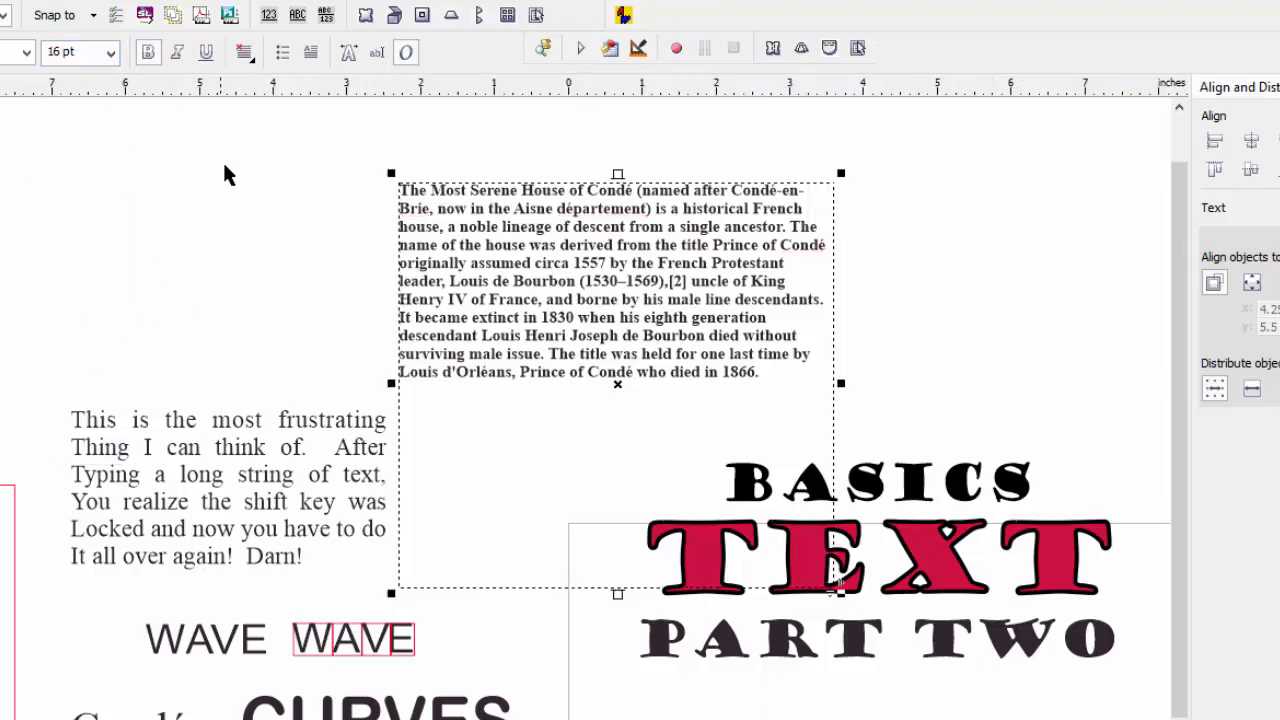
- Set the whole paragraph's font size to 48 pt, and reduce it to 14 pt
click(111, 57)
click(100, 330)
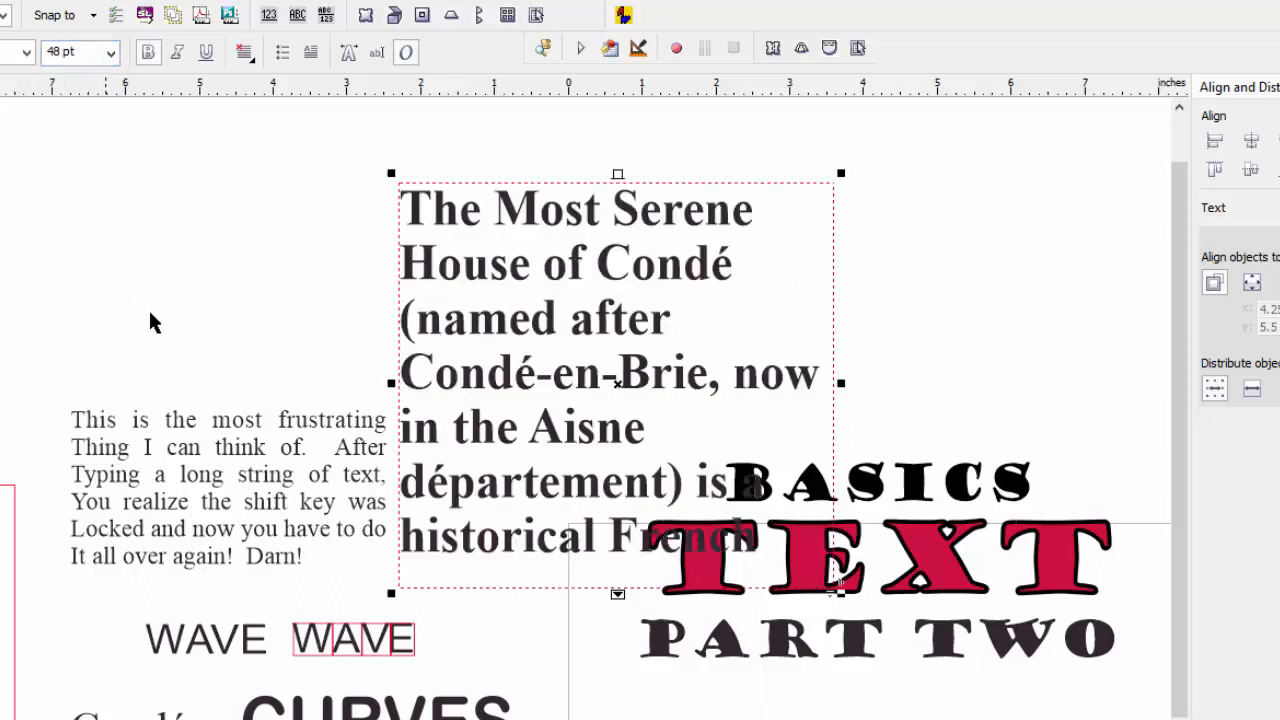
click(111, 52)
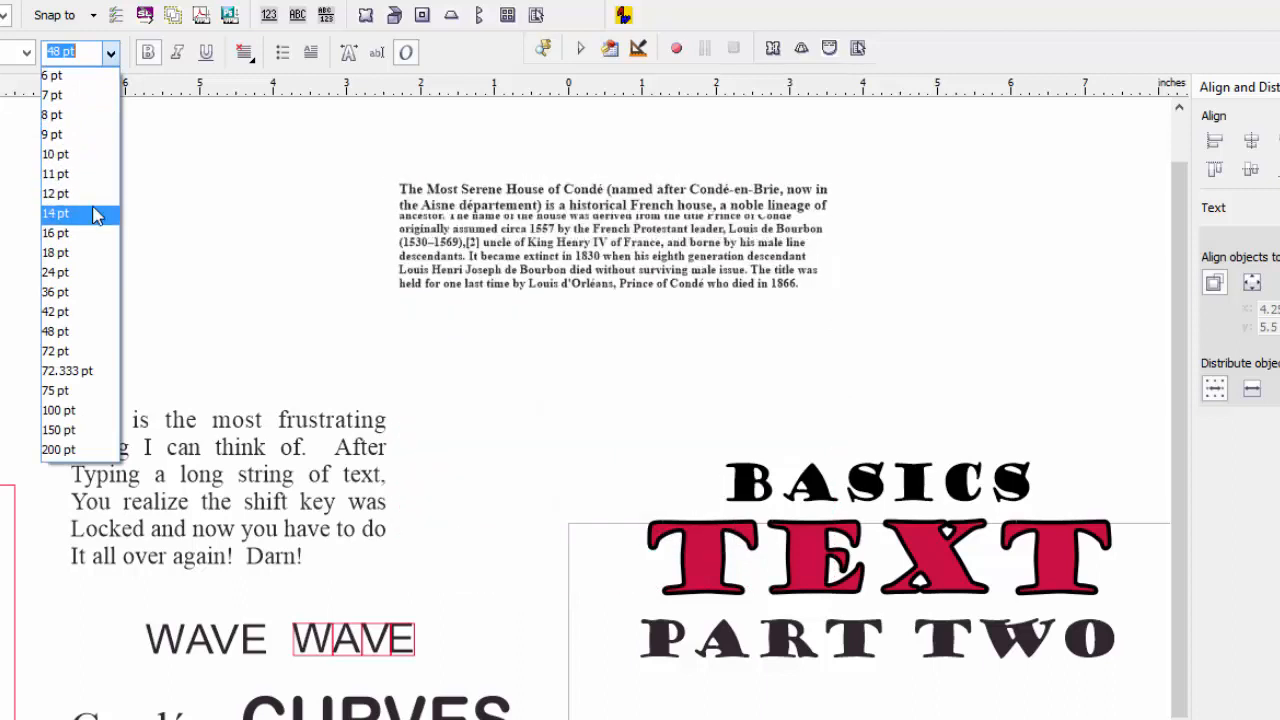
click(94, 211)
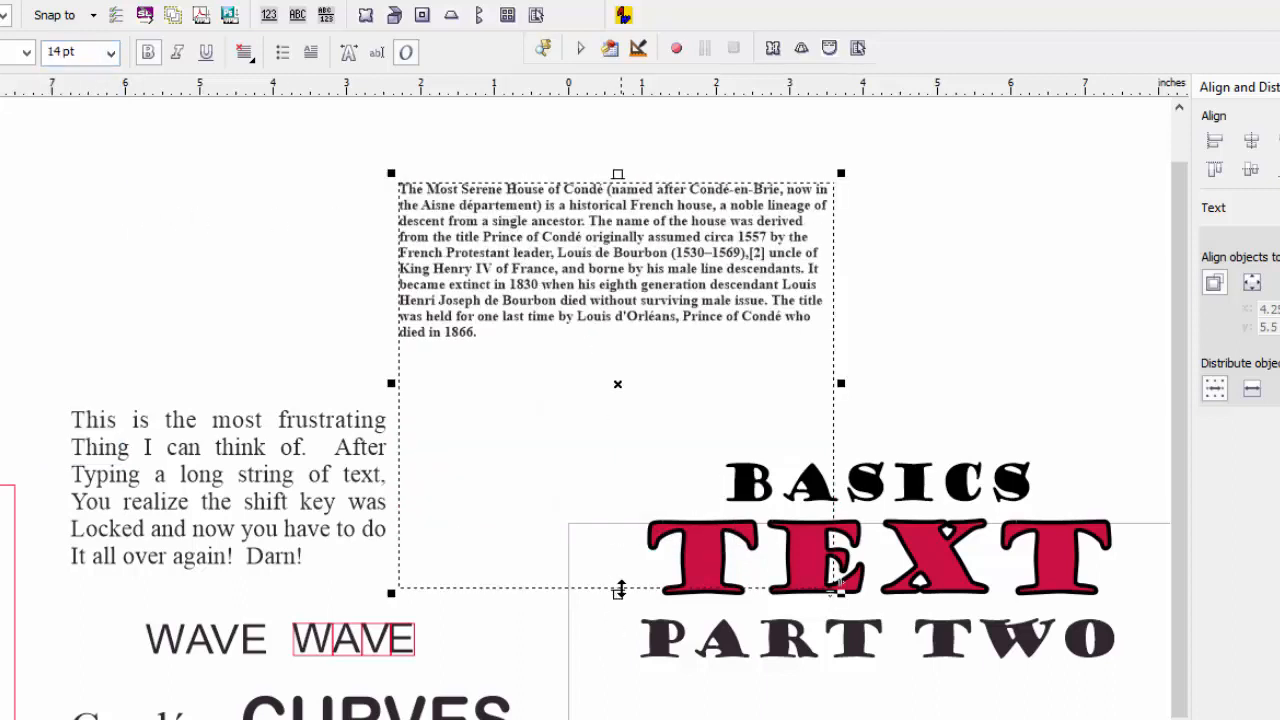
- Resize the paragraph frame to about 6.2 inches wide and 2.9 inches tall
drag(618, 592, 616, 370)
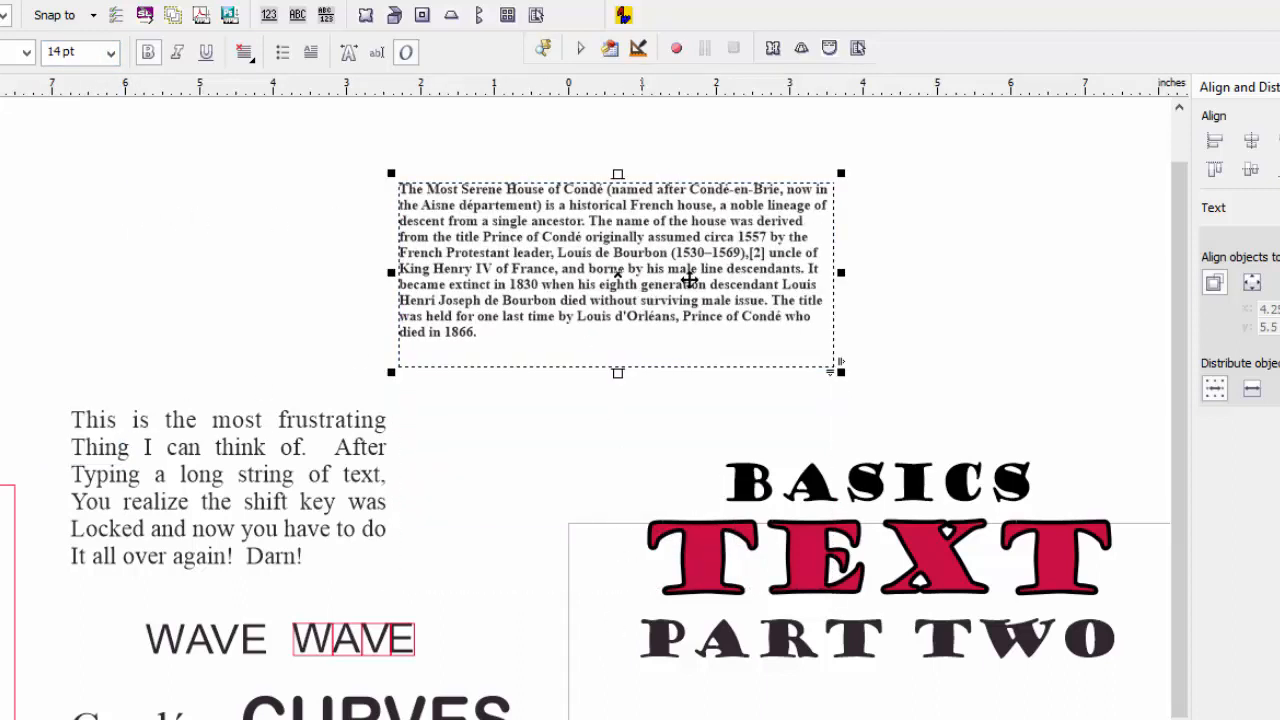
drag(840, 271, 888, 268)
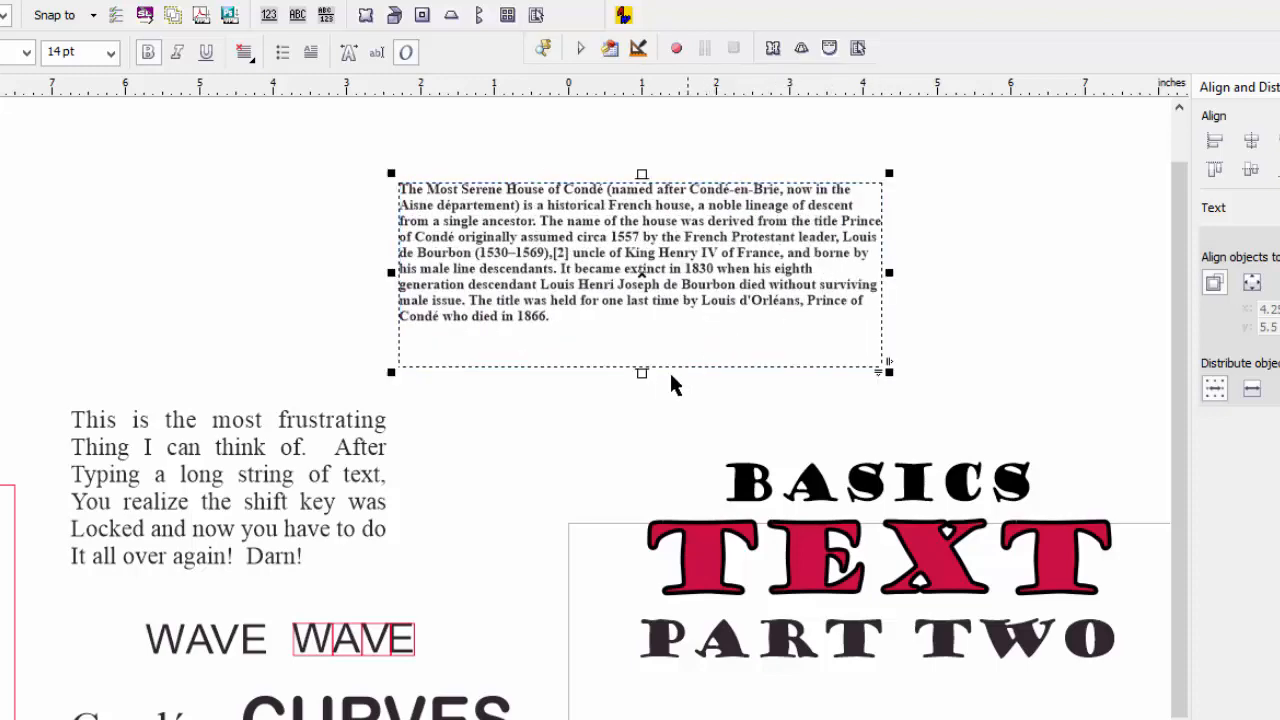
drag(642, 370, 643, 401)
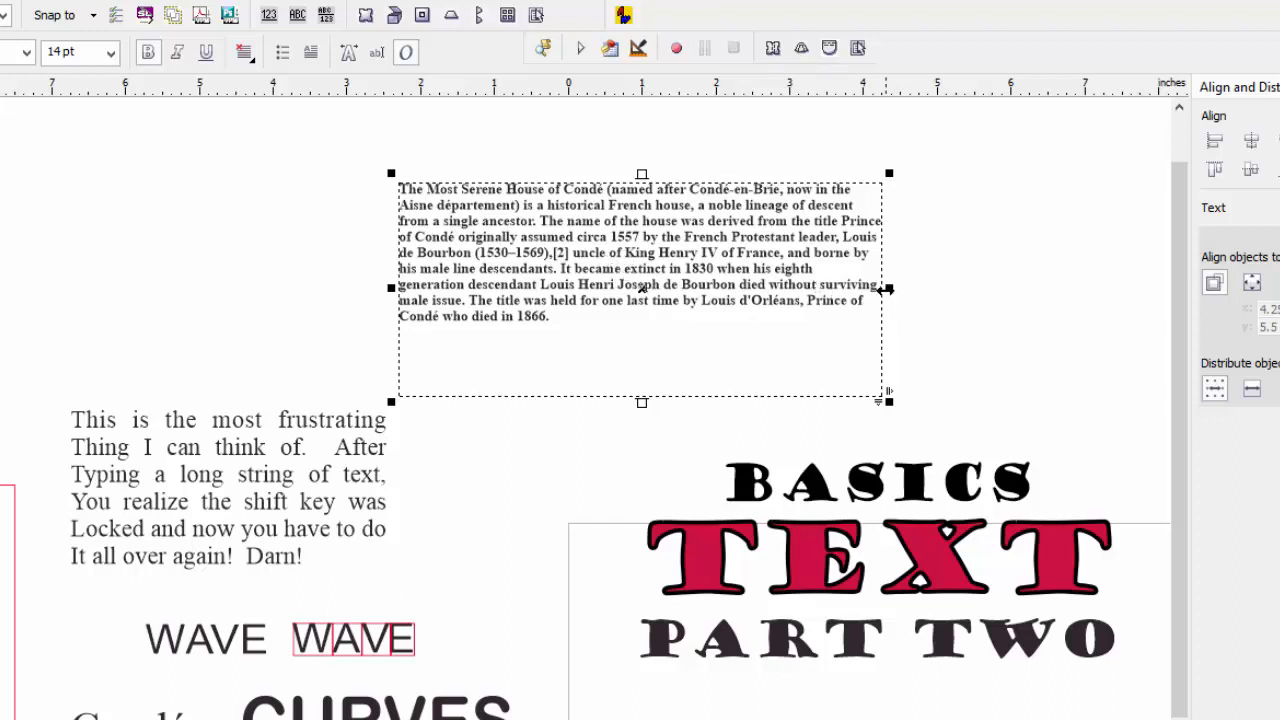
drag(885, 289, 860, 290)
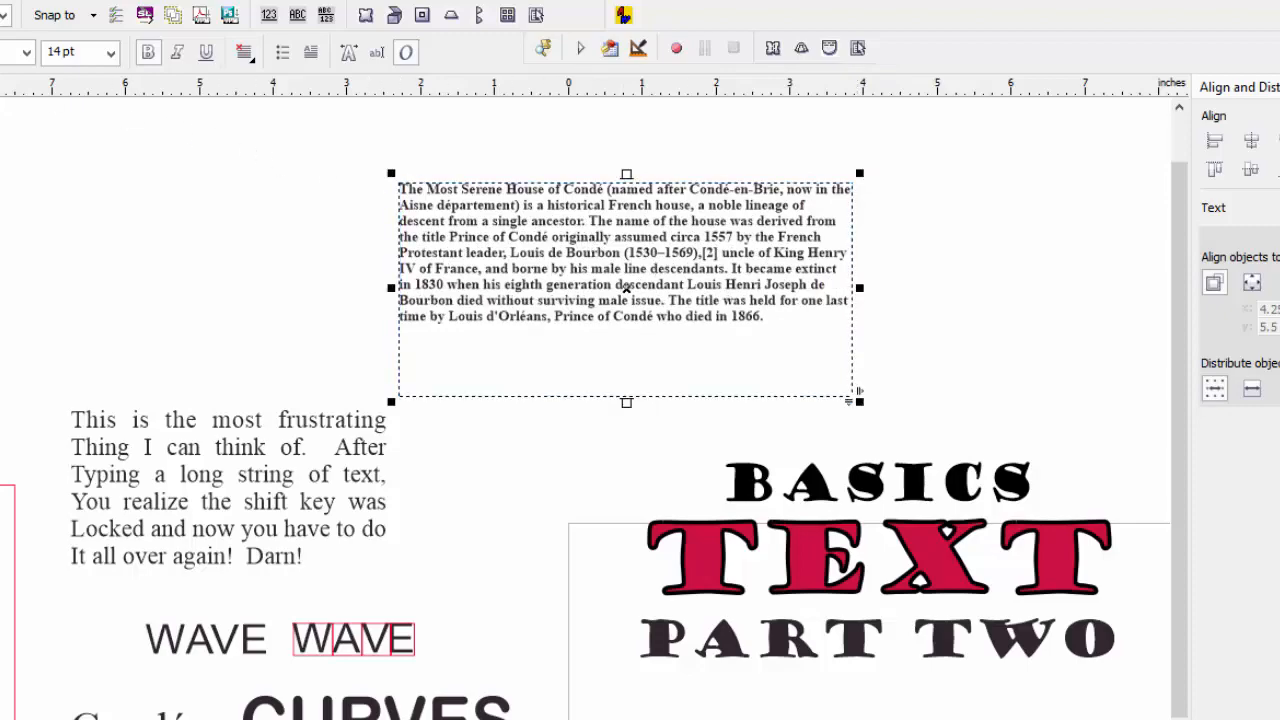
- Convert the paragraph to artistic text and enlarge it proportionally to about 15 pt
click(2, 2)
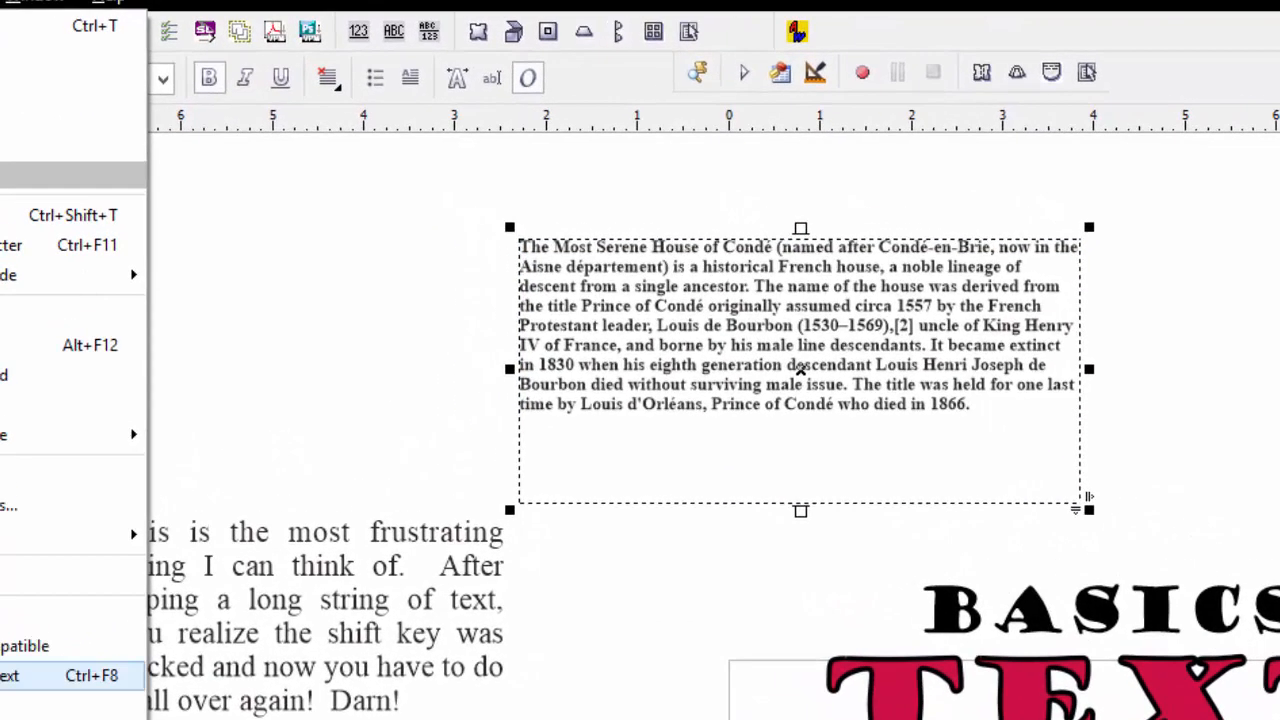
click(60, 675)
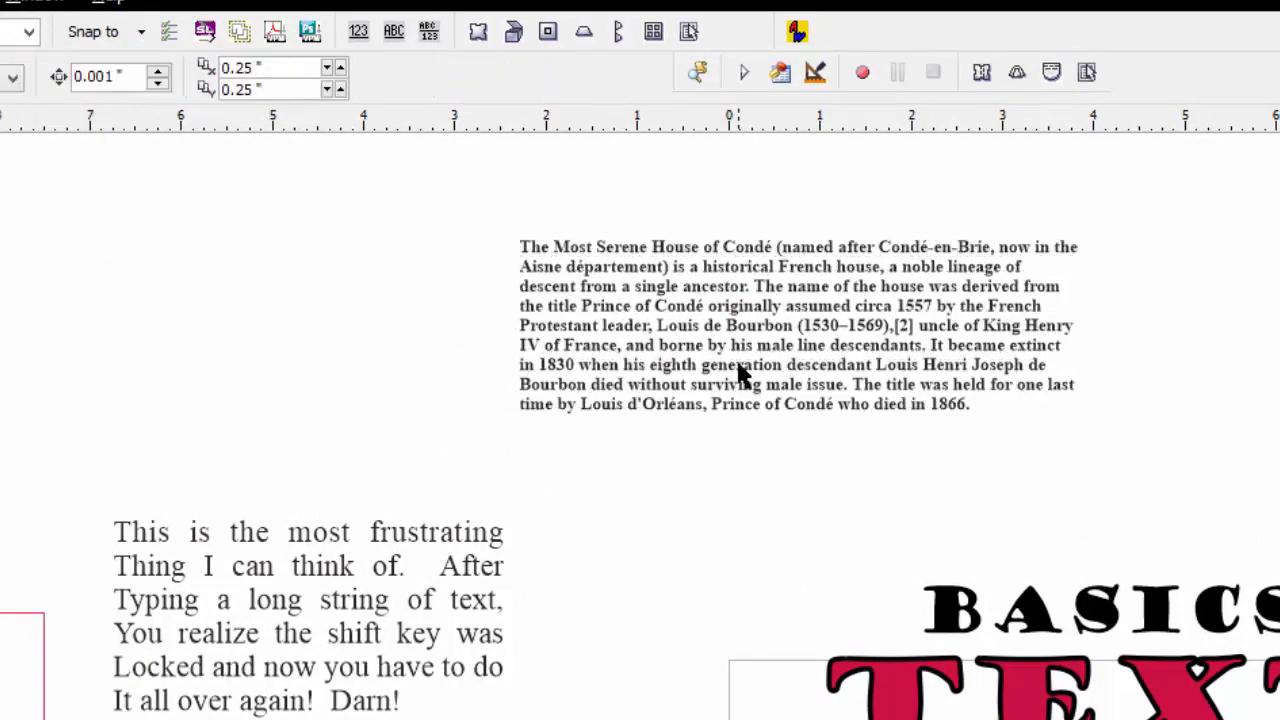
click(771, 410)
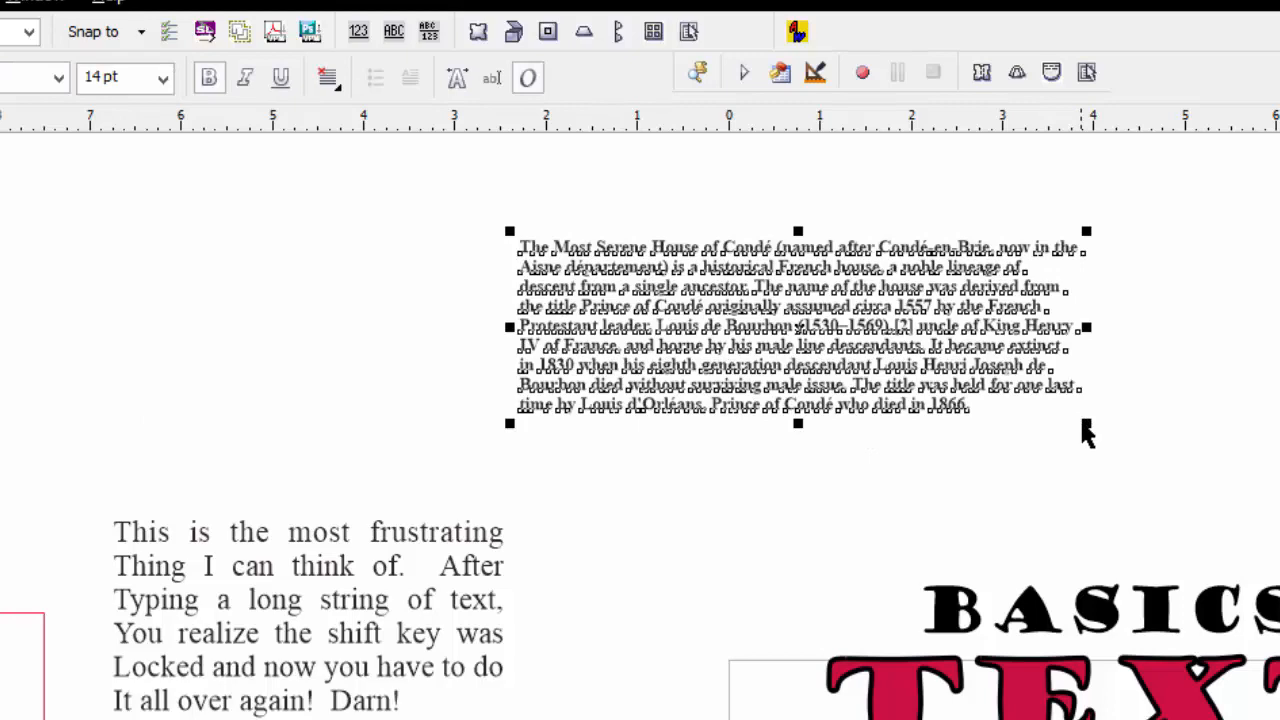
drag(1086, 426, 1128, 440)
click(634, 329)
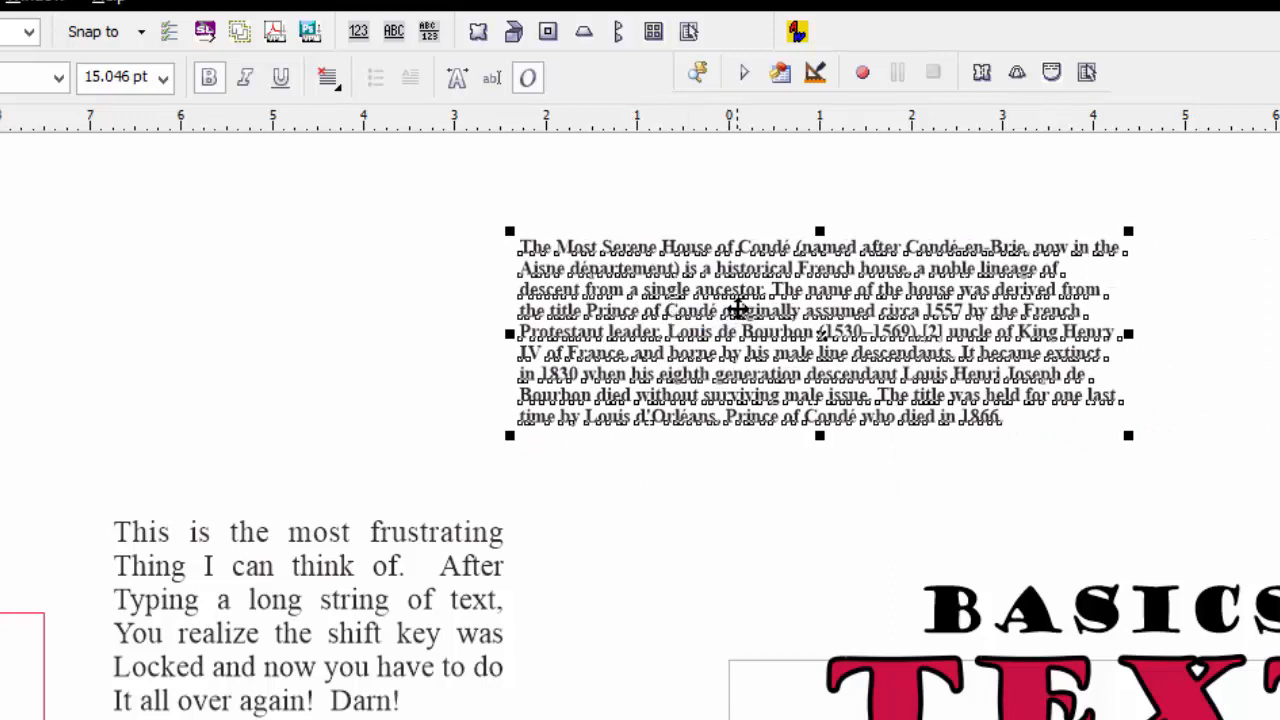
click(654, 180)
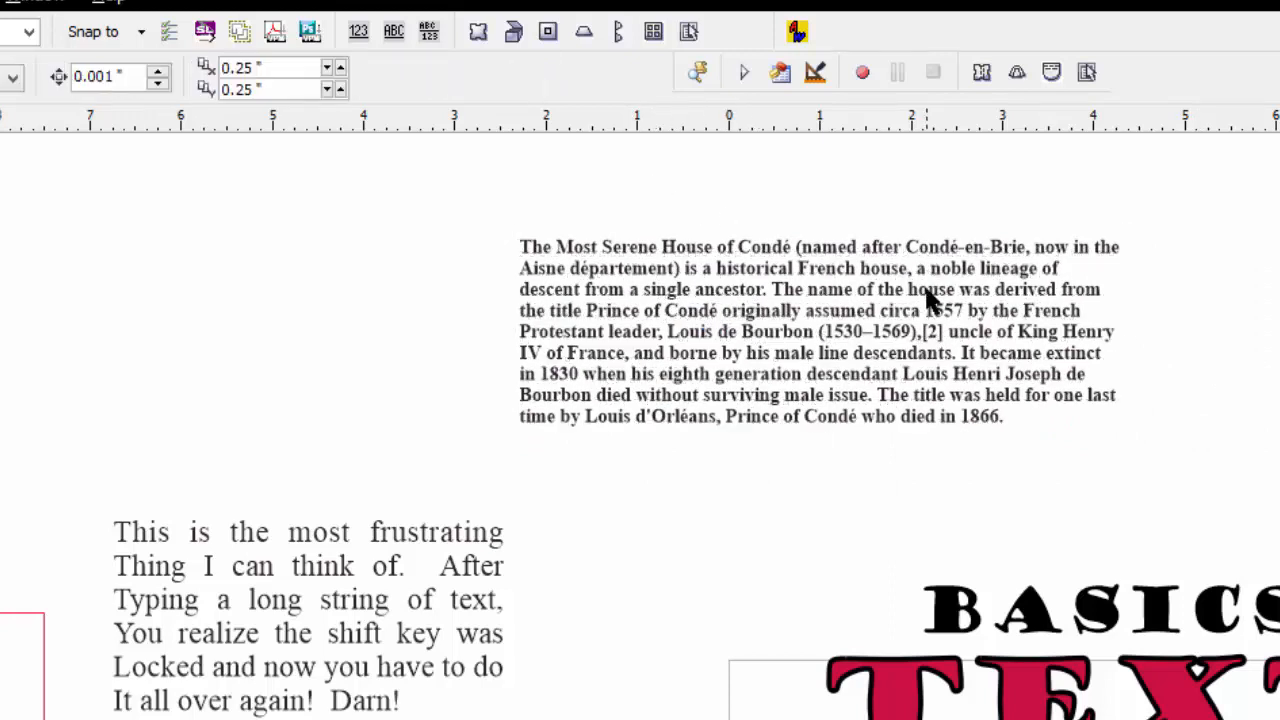
- Narrow the artistic text block slightly and stretch it vertically to about 17.9 pt, and delete the block
click(1125, 335)
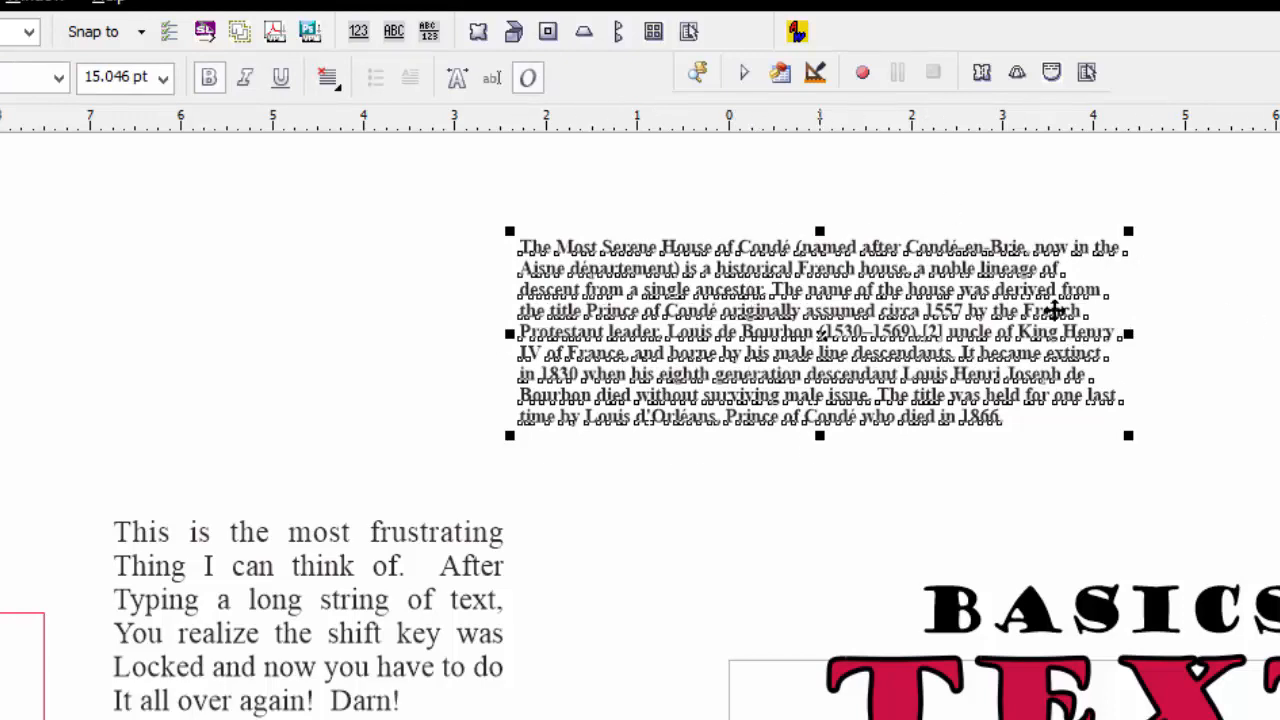
mouse_move(1133, 335)
mouse_down()
mouse_move(1279, 333)
mouse_move(1116, 335)
mouse_up()
drag(810, 445, 814, 551)
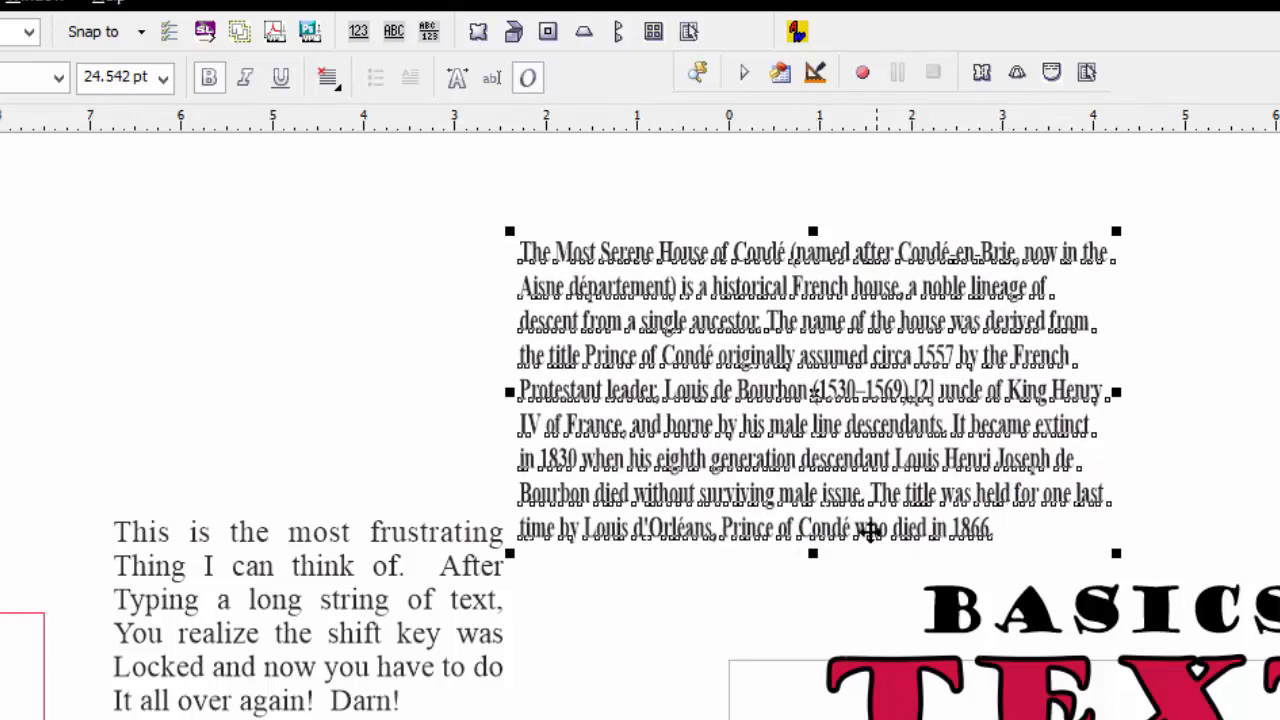
drag(815, 553, 815, 471)
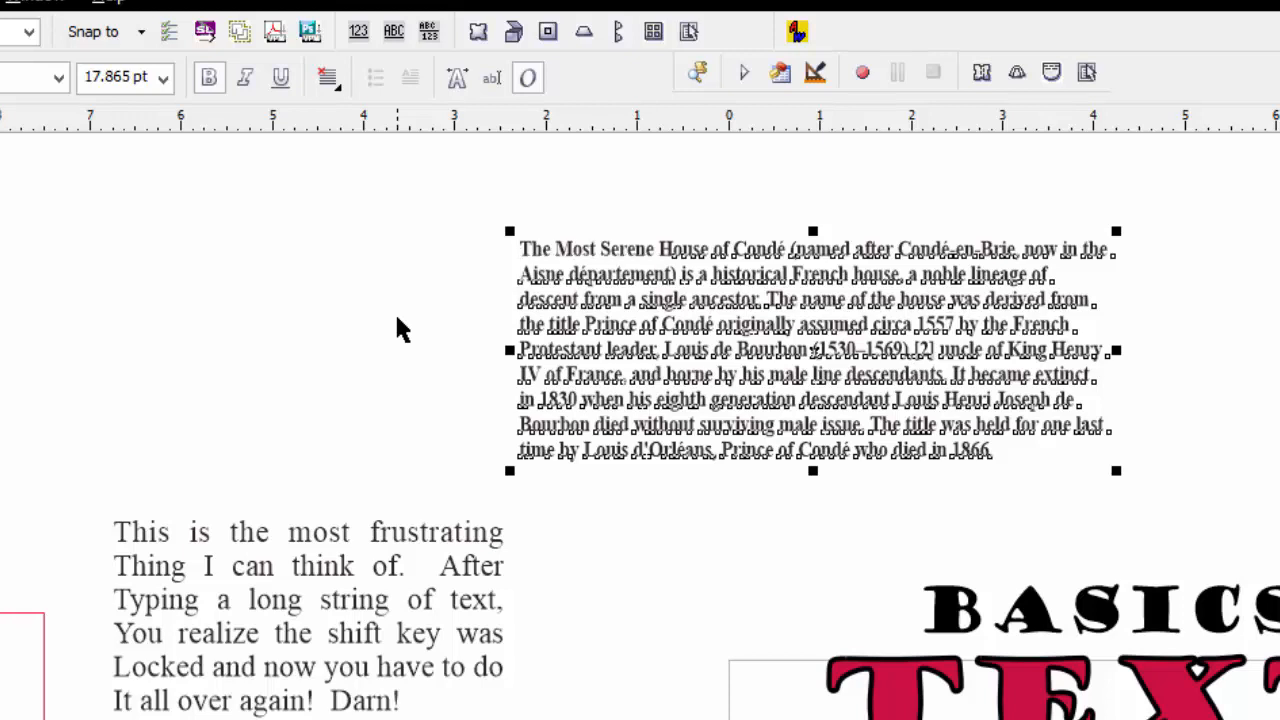
key(Delete)
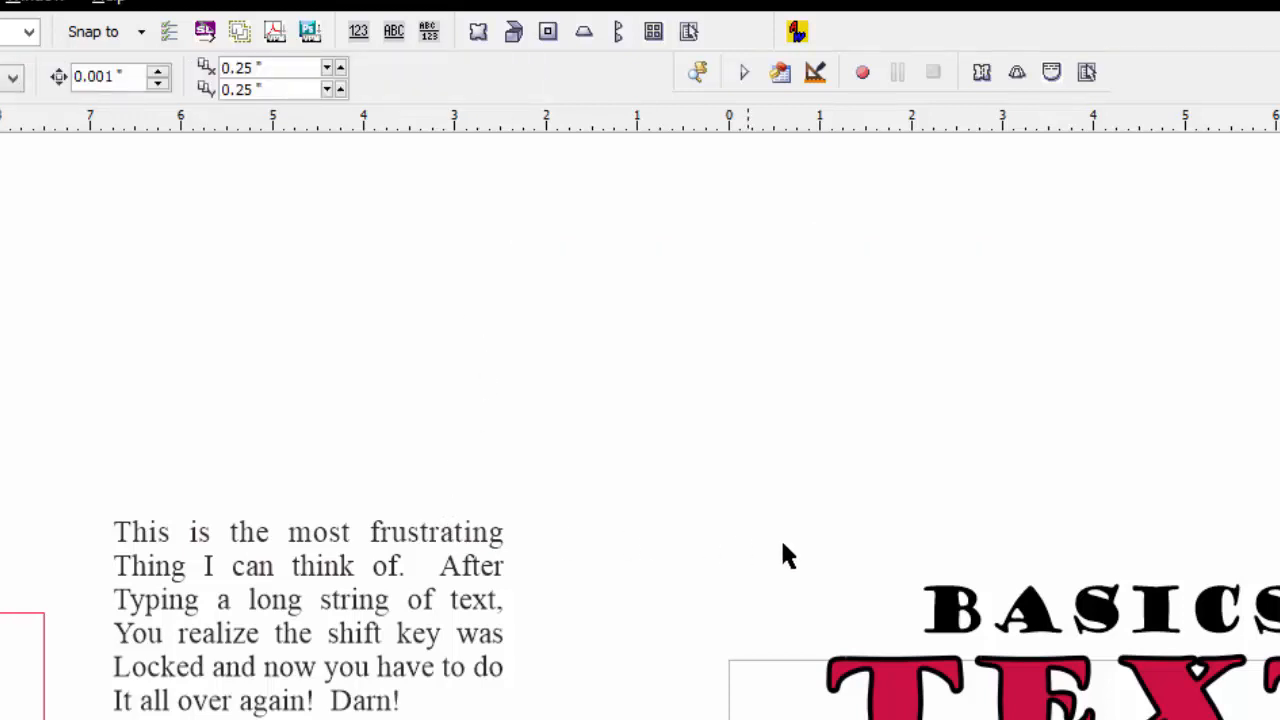
- Convert the CURVES artistic text to curves
scroll(640, 510, down, 5)
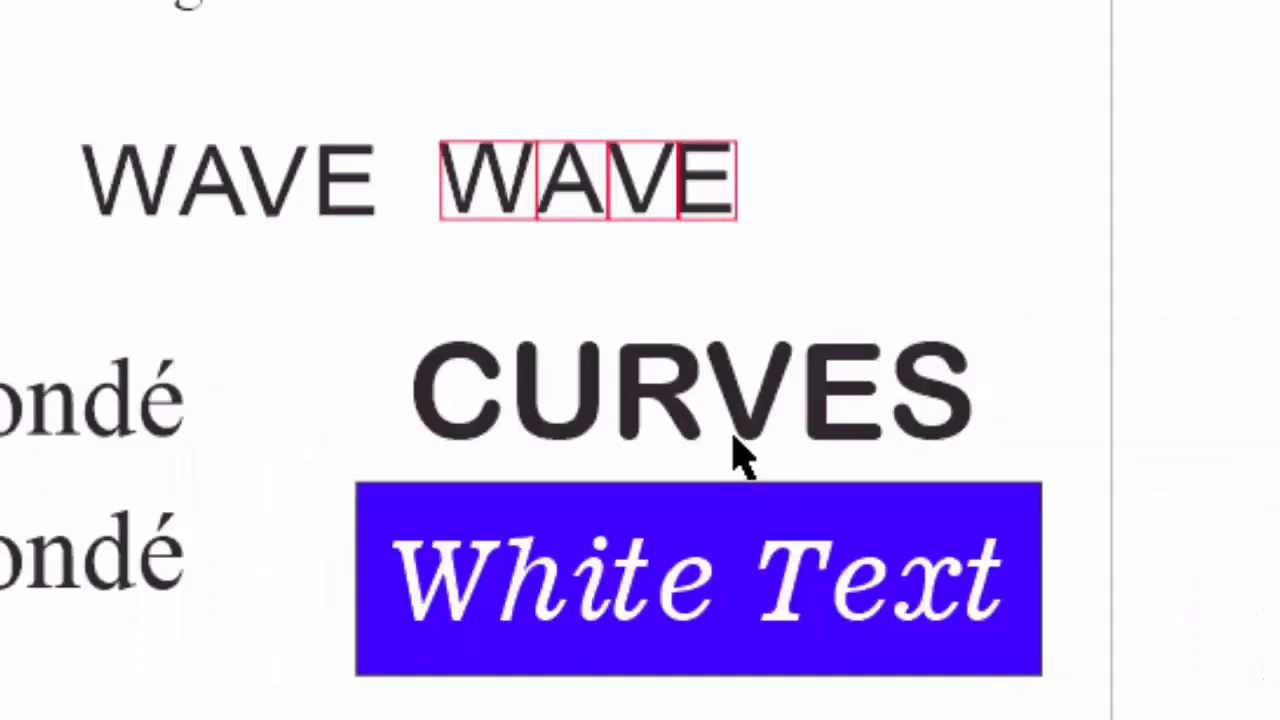
click(757, 427)
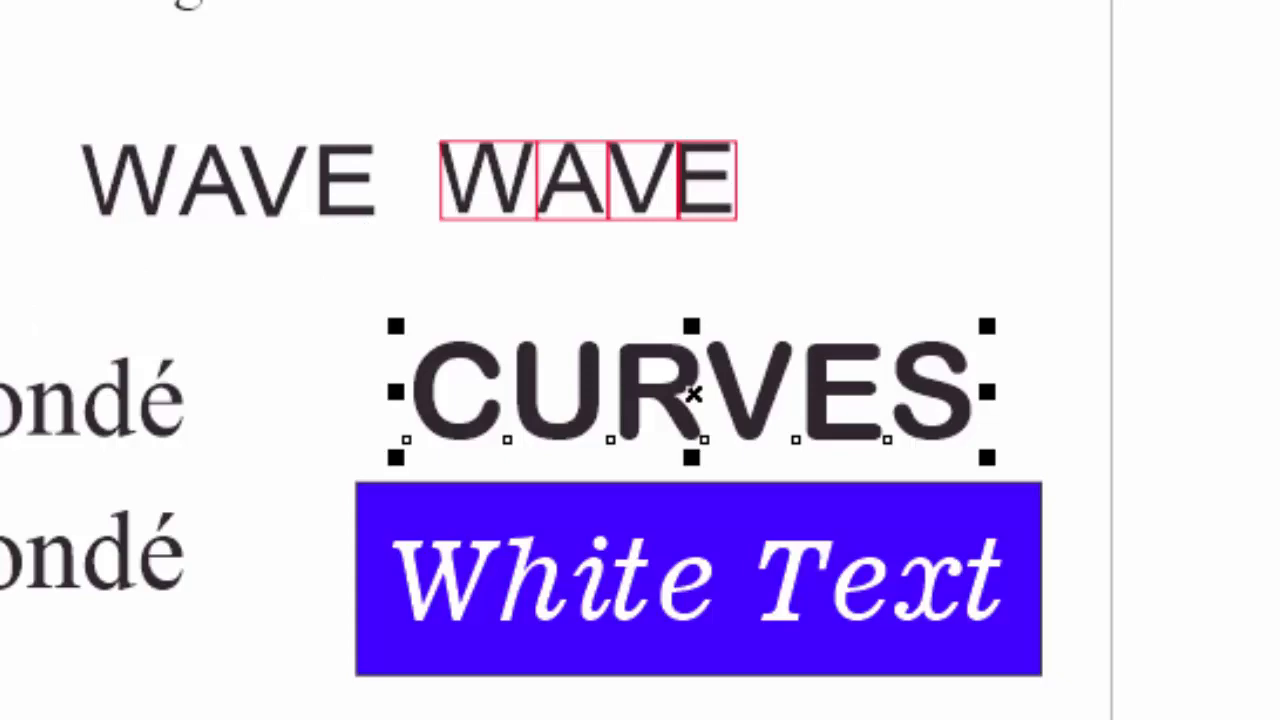
key(z)
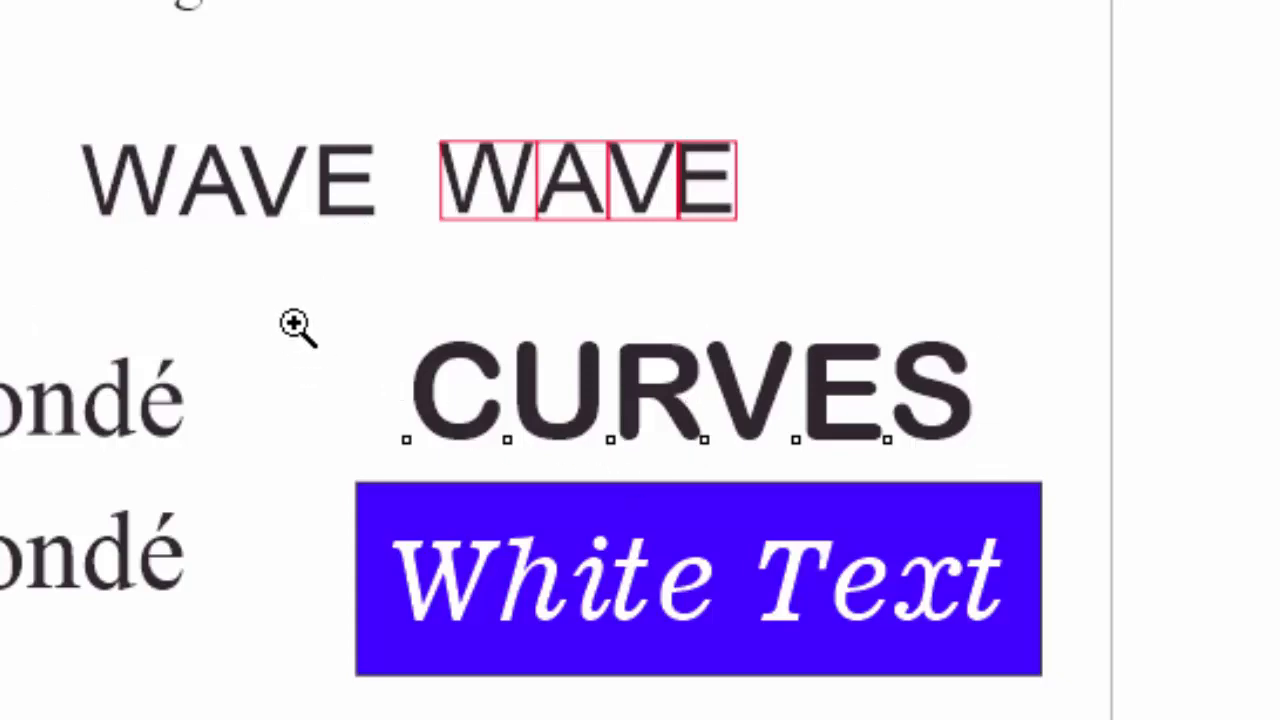
drag(297, 326, 1065, 476)
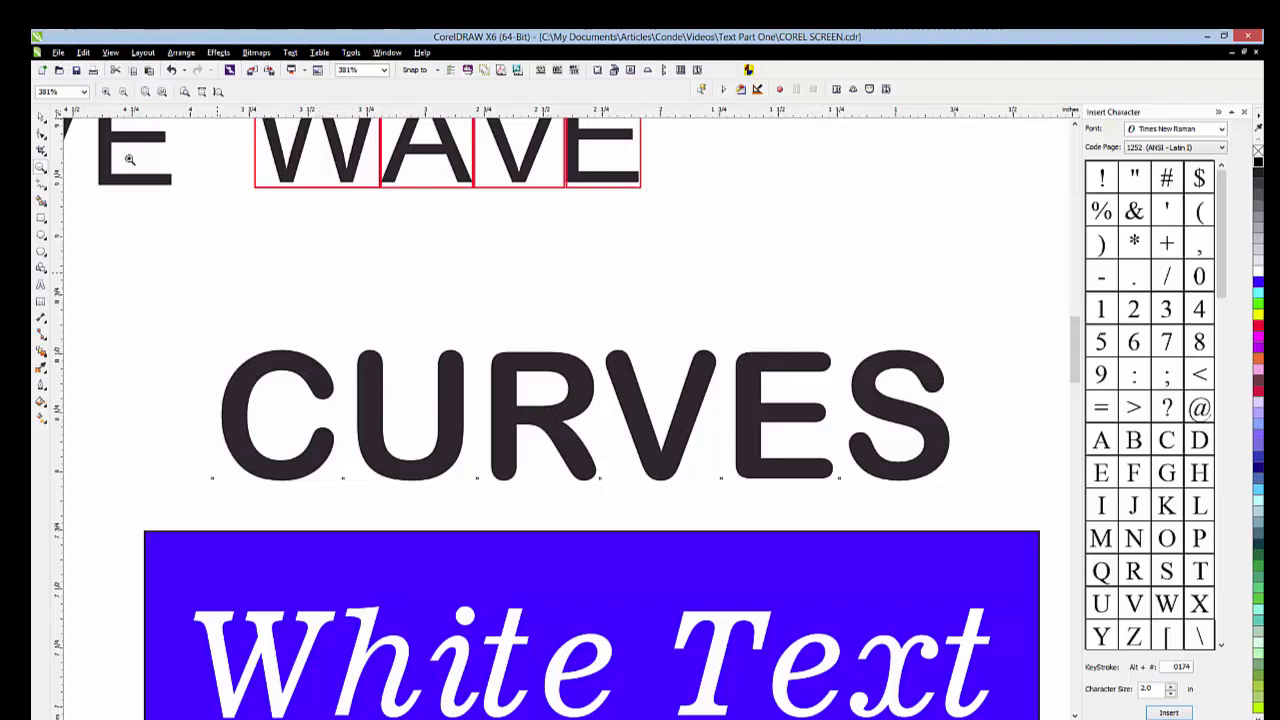
click(41, 117)
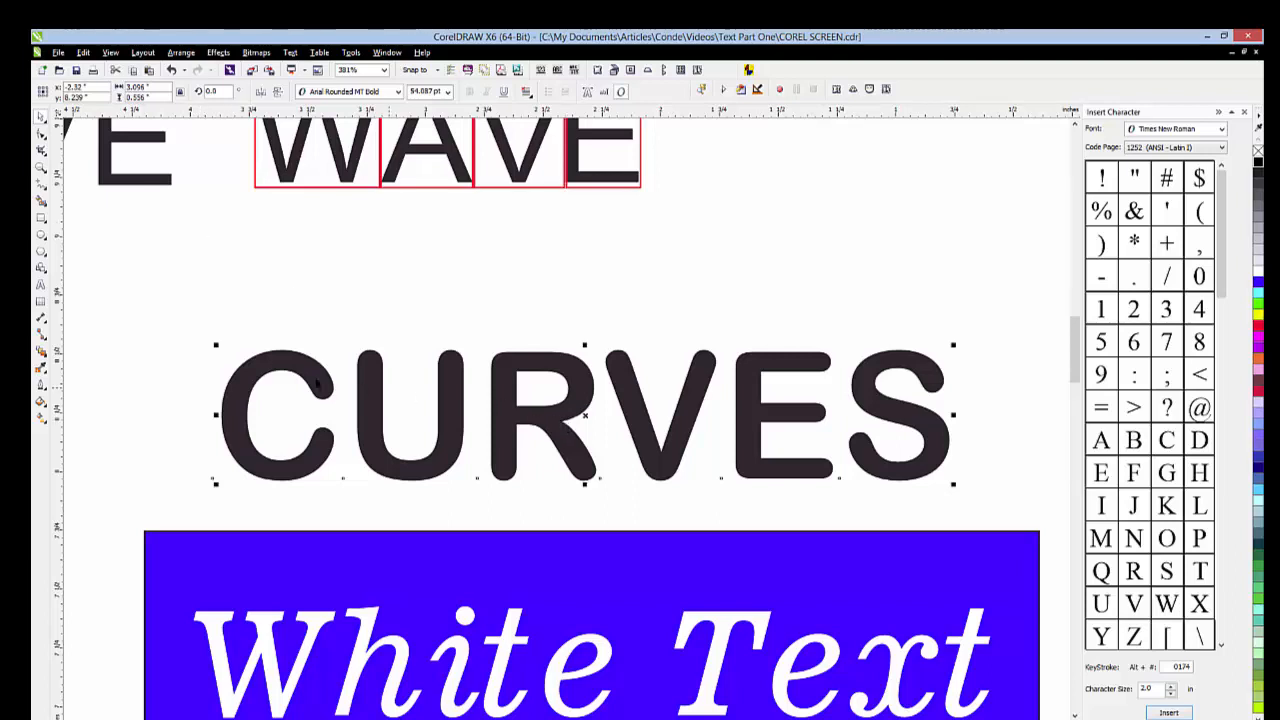
click(183, 53)
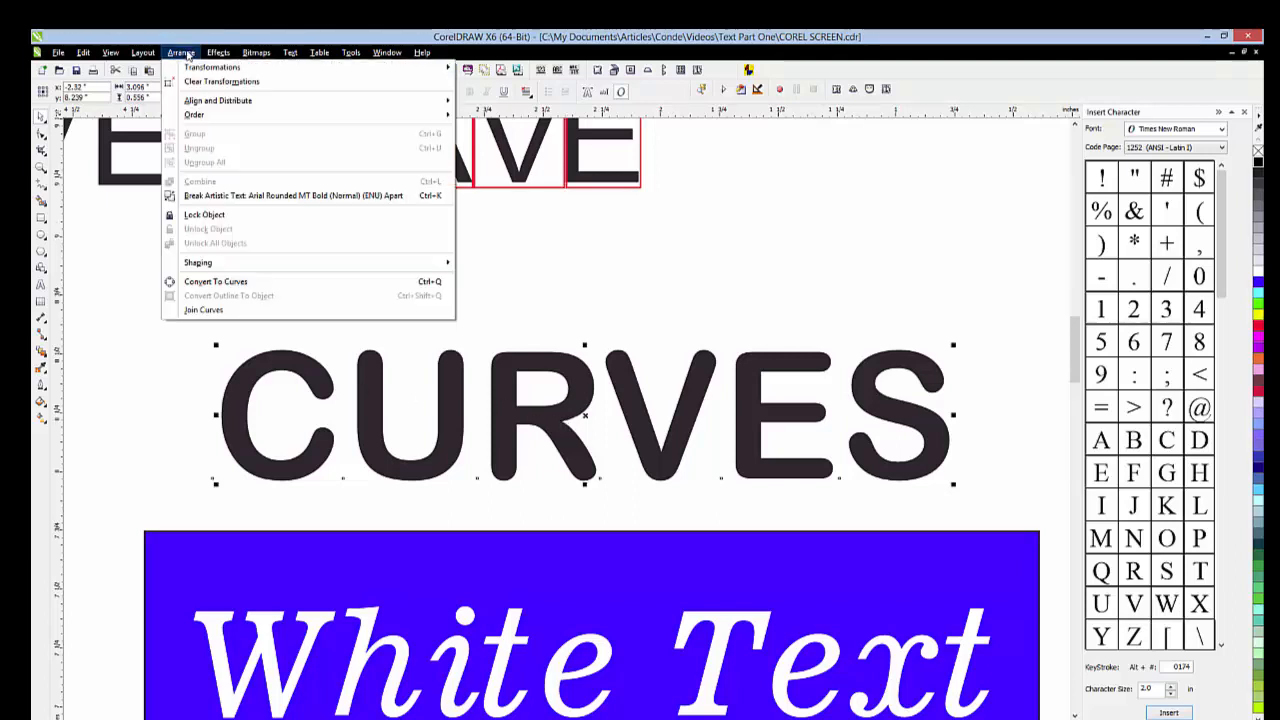
click(239, 283)
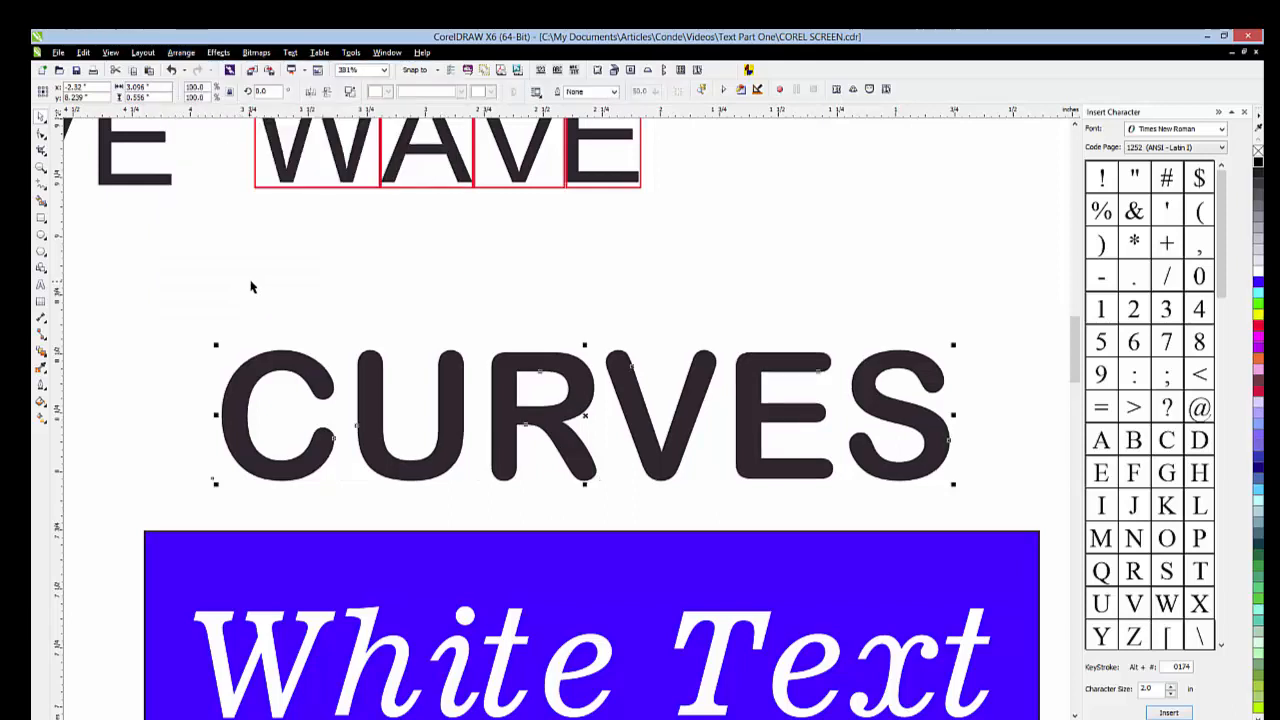
click(251, 287)
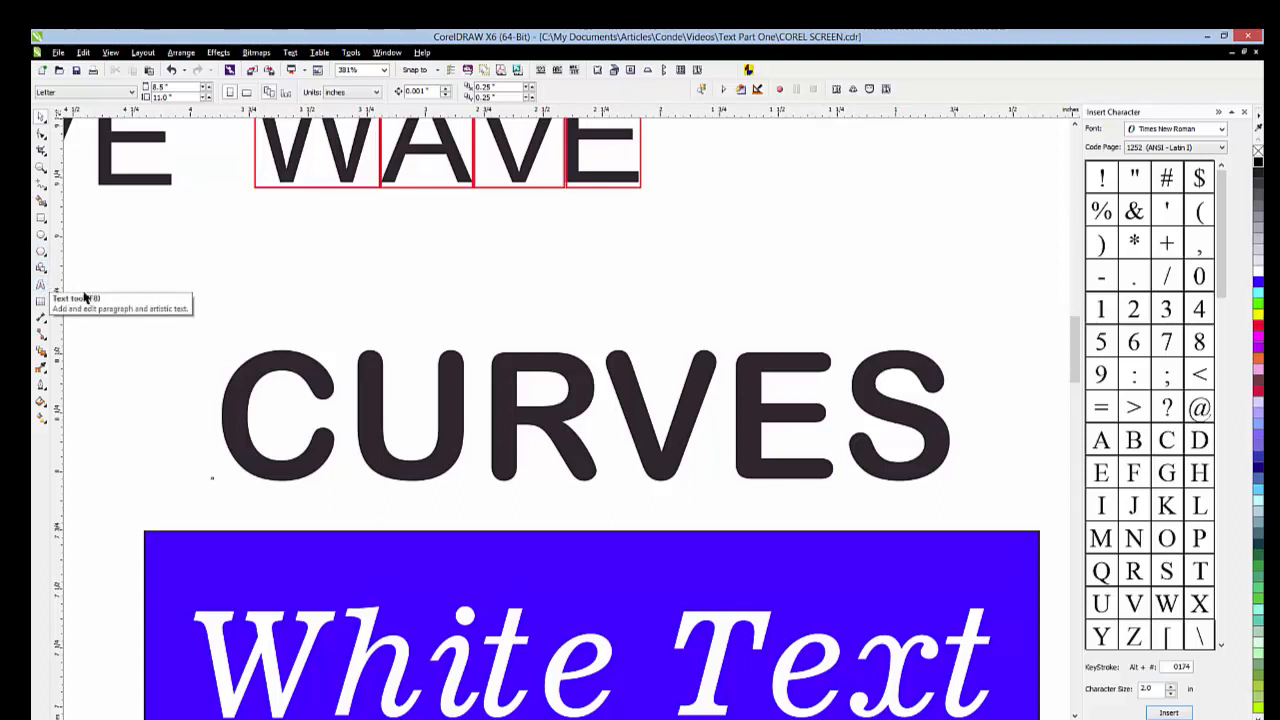
- Enlarge the CURVES lettering proportionally to about 3.64 inches wide, and stretch it vertically to about 0.7 inches tall
click(266, 378)
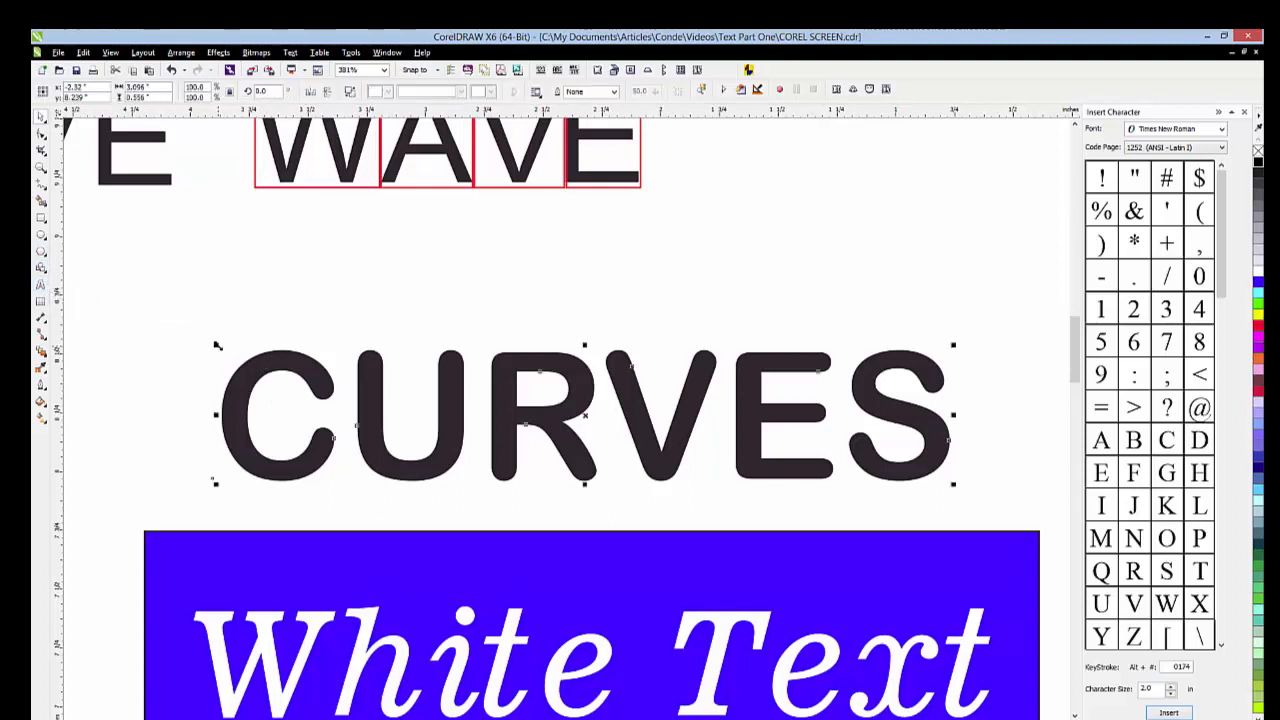
drag(216, 345, 89, 321)
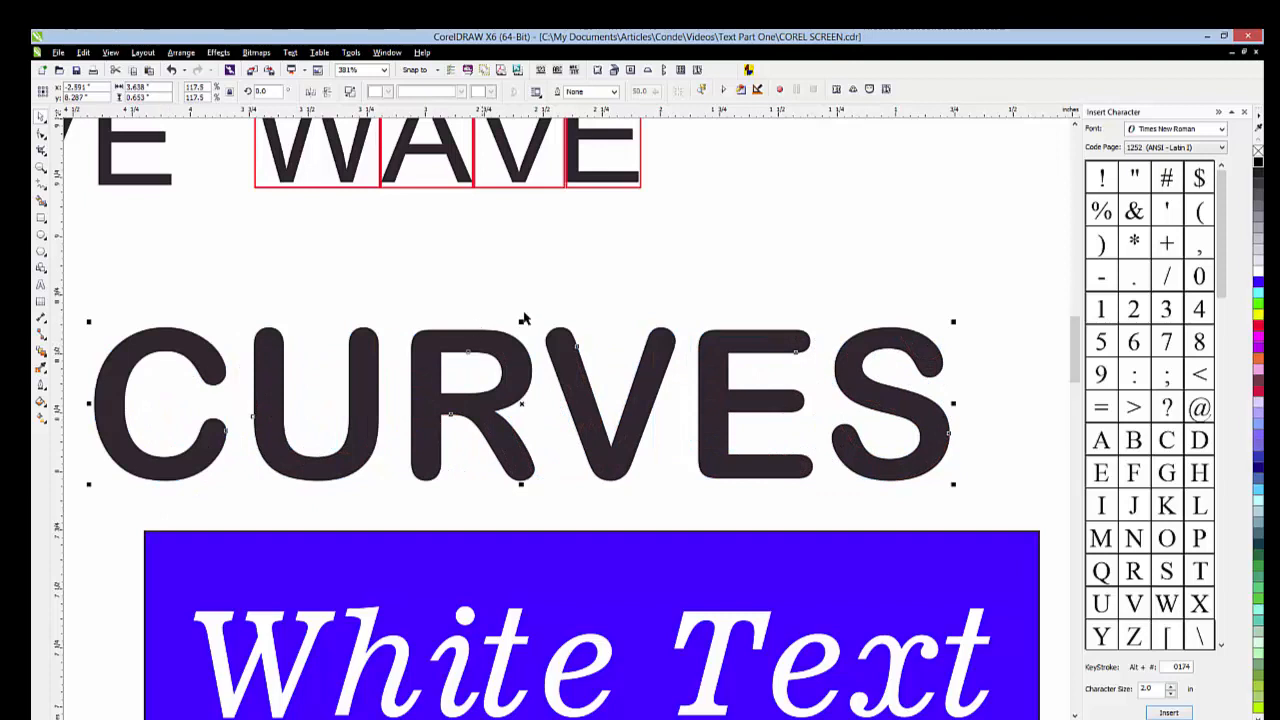
mouse_move(521, 321)
mouse_down()
mouse_move(500, 262)
mouse_move(520, 312)
mouse_up()
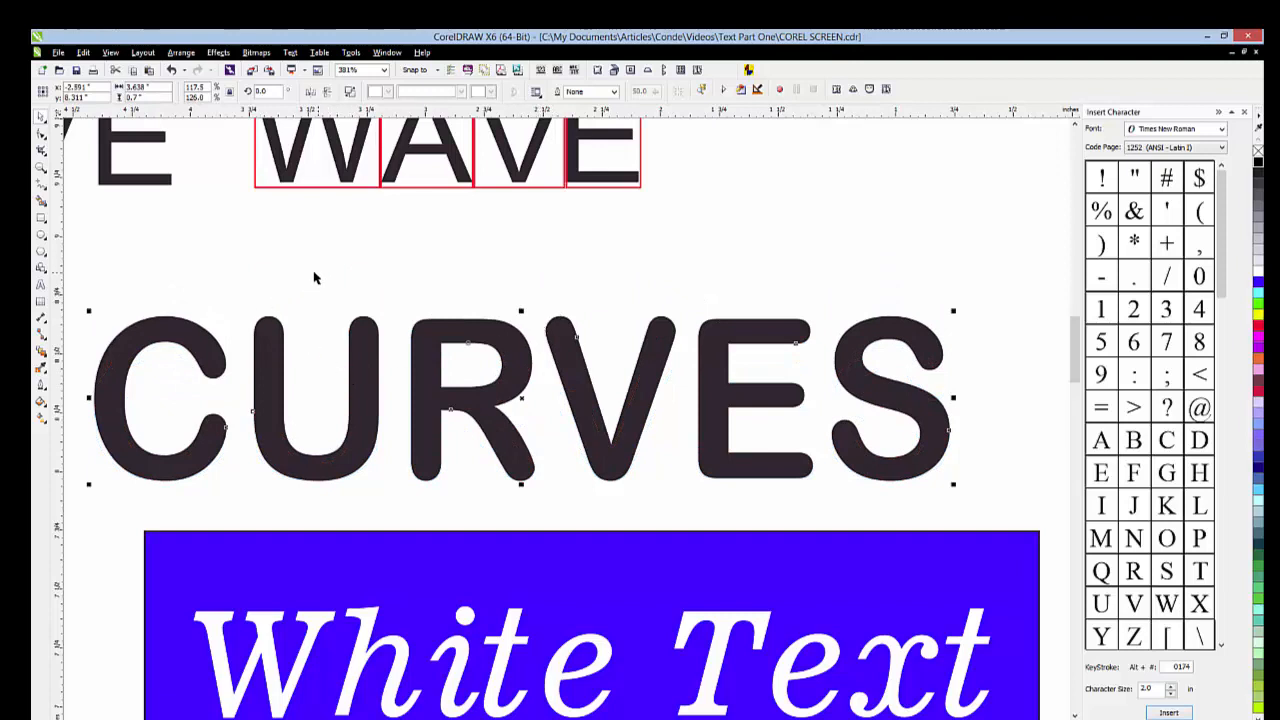
- Try to edit the converted CURVES lettering with the Text tool
click(41, 285)
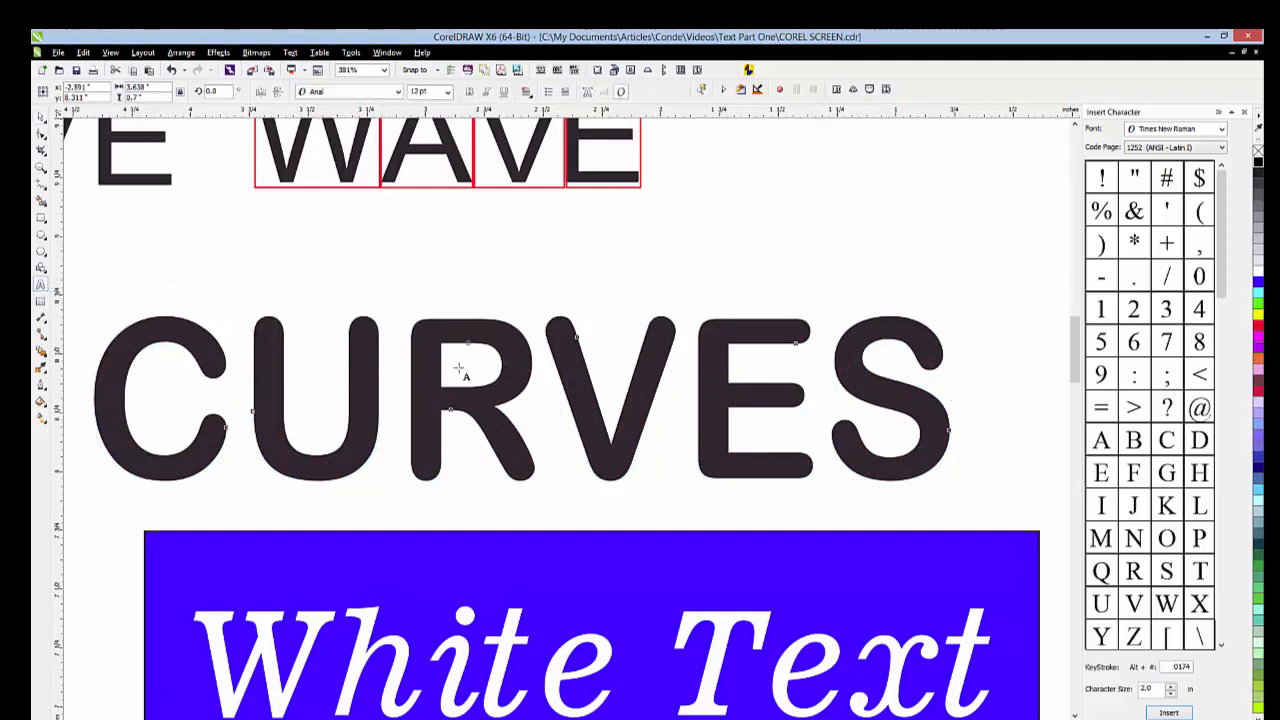
click(530, 396)
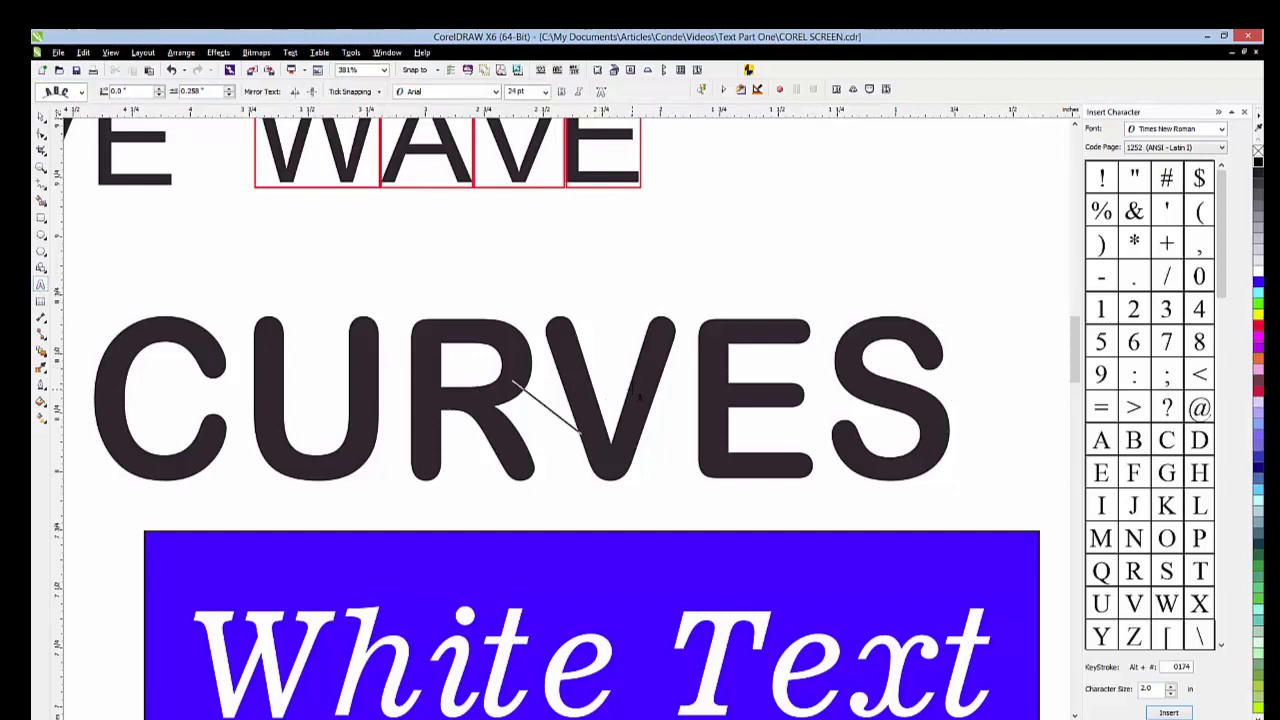
click(638, 395)
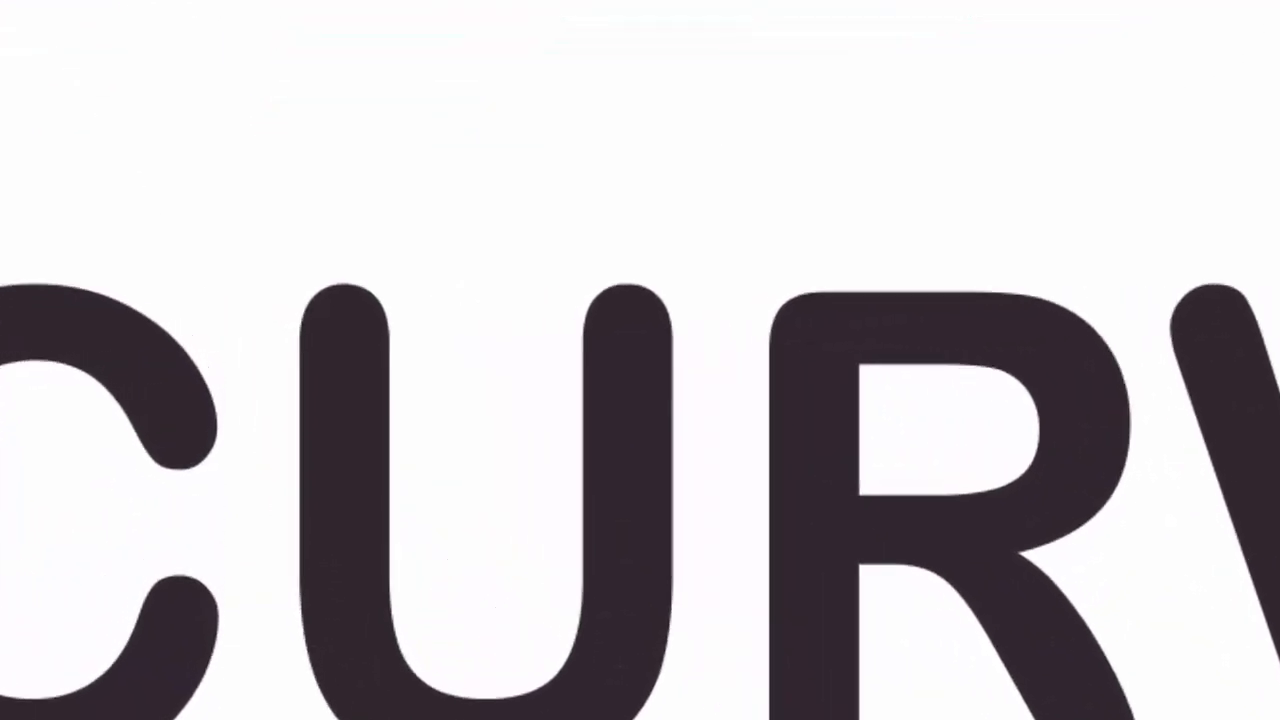
click(470, 0)
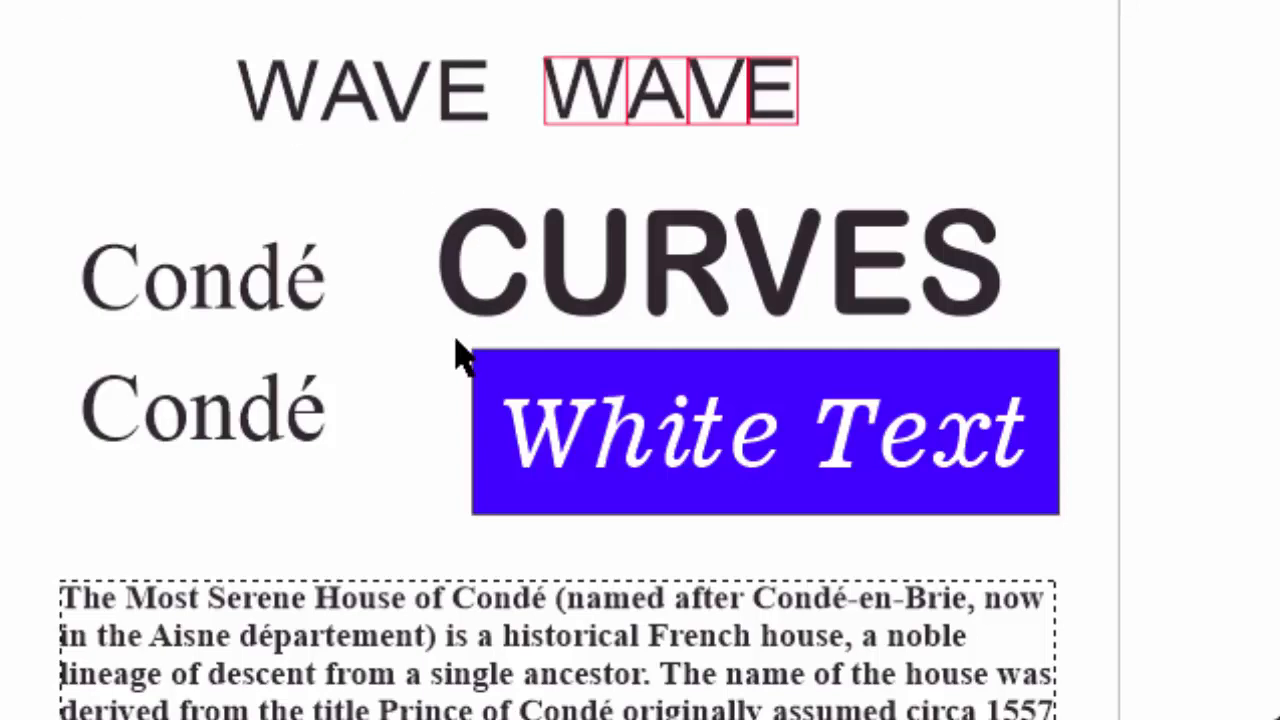
- Fill the White Text lettering on the blue rectangle with white and give it no outline
drag(457, 330, 1084, 580)
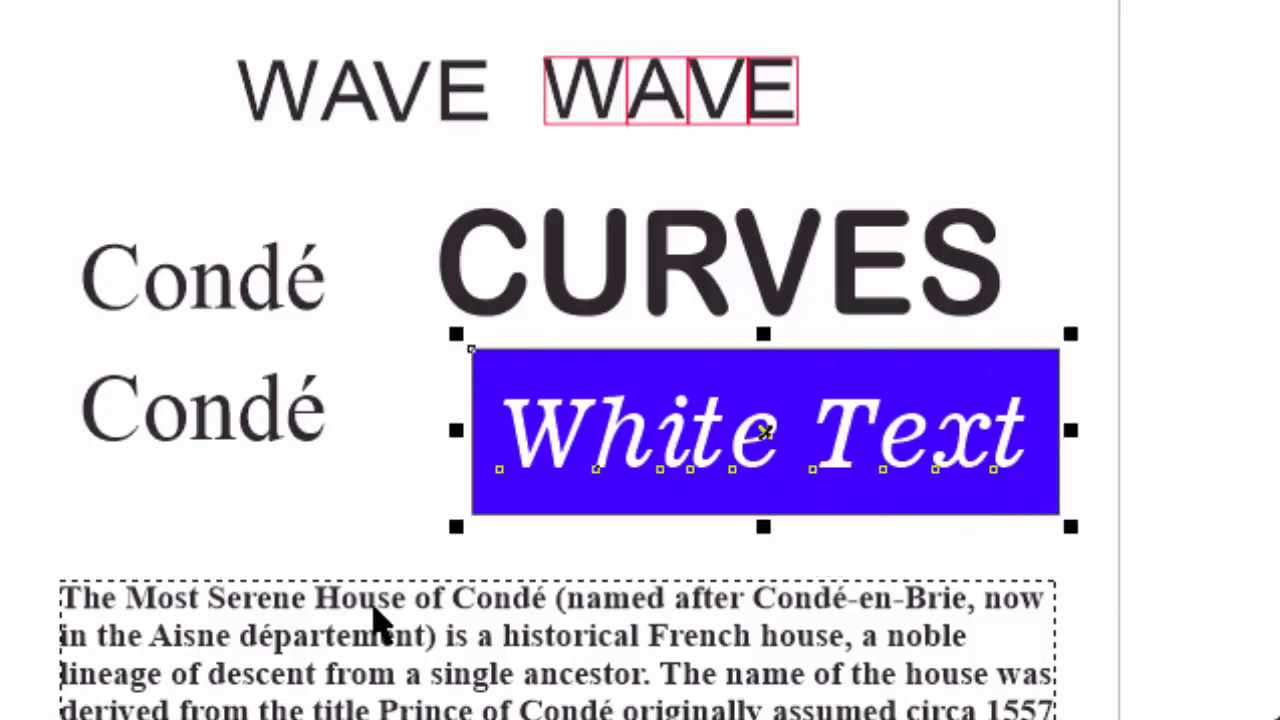
key(z)
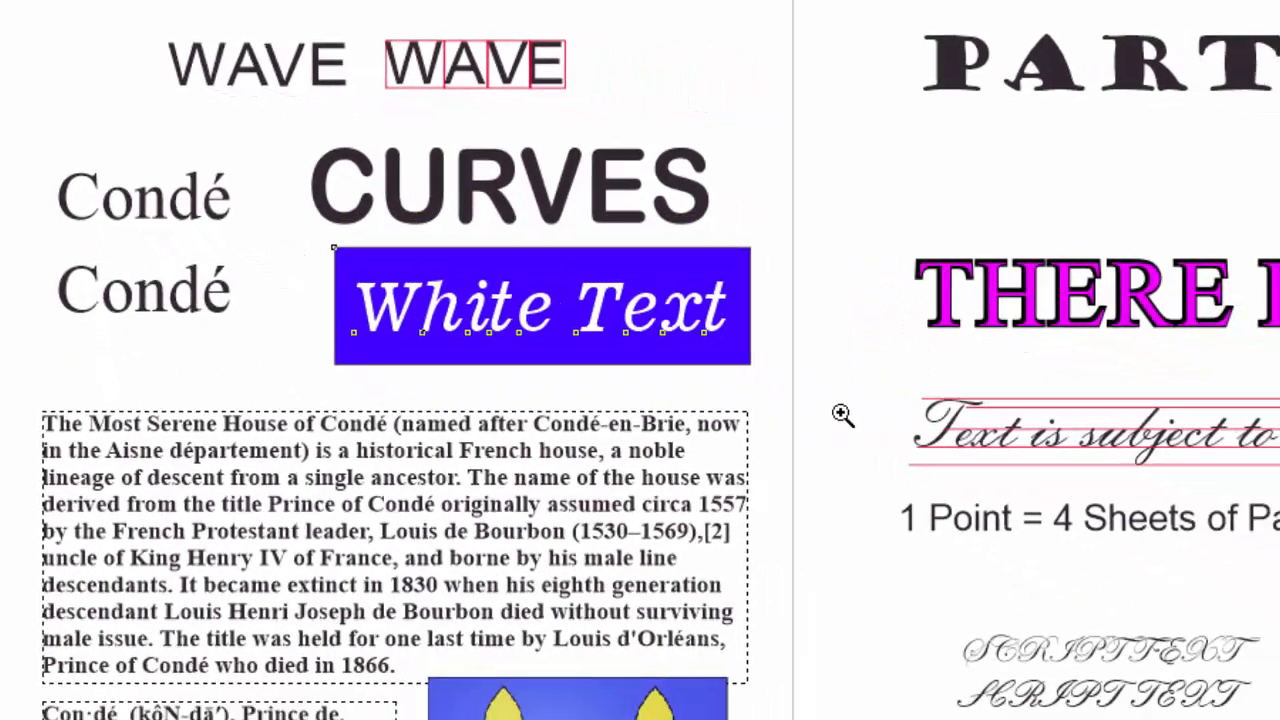
click(514, 307)
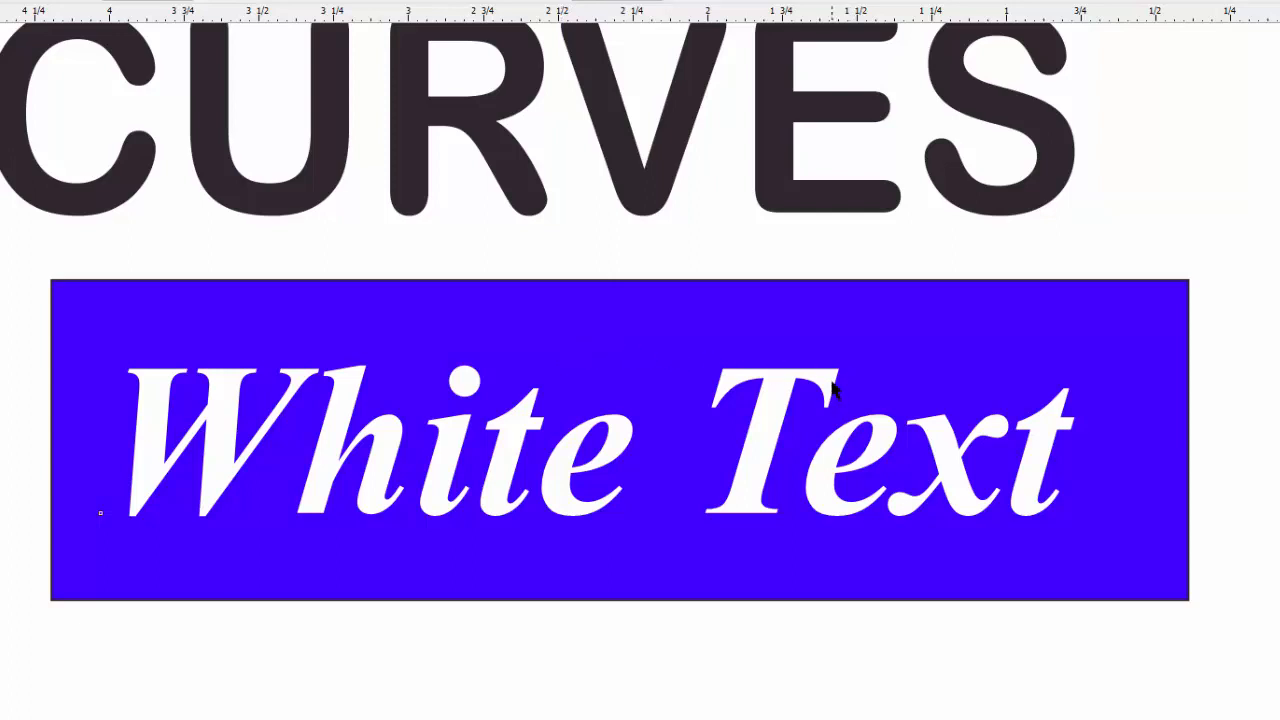
click(626, 437)
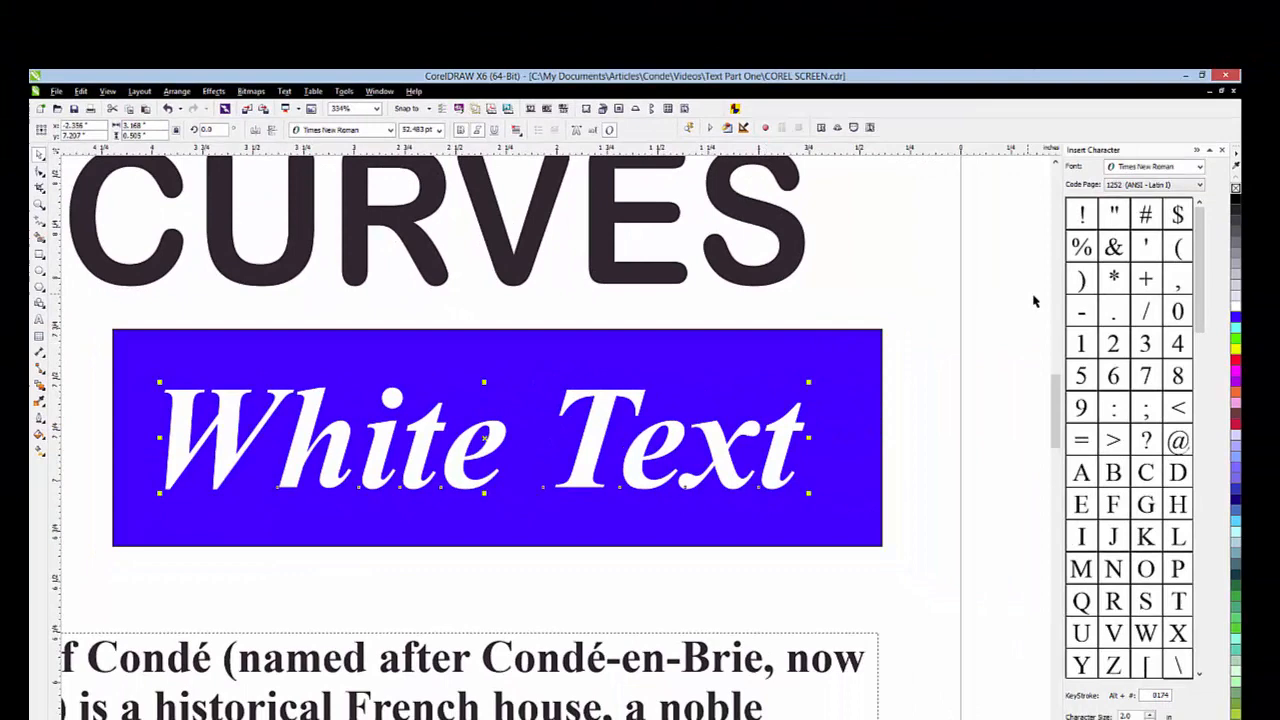
click(1236, 307)
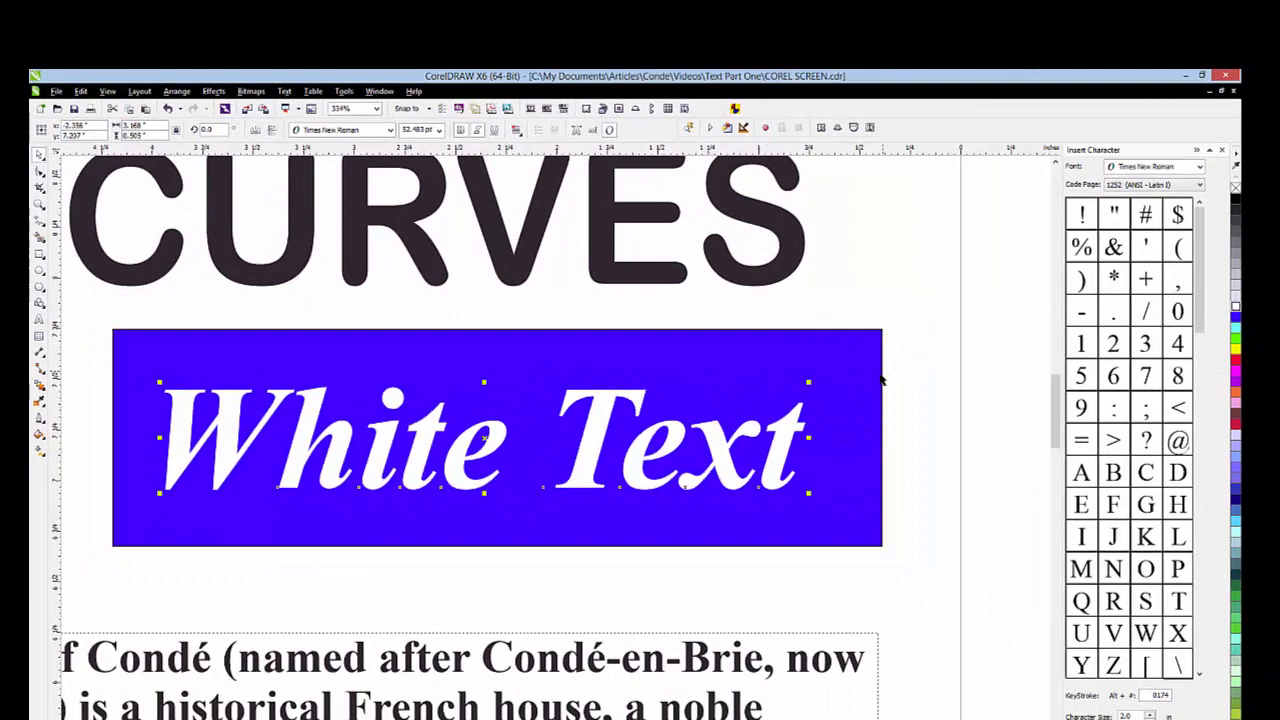
click(42, 419)
click(86, 479)
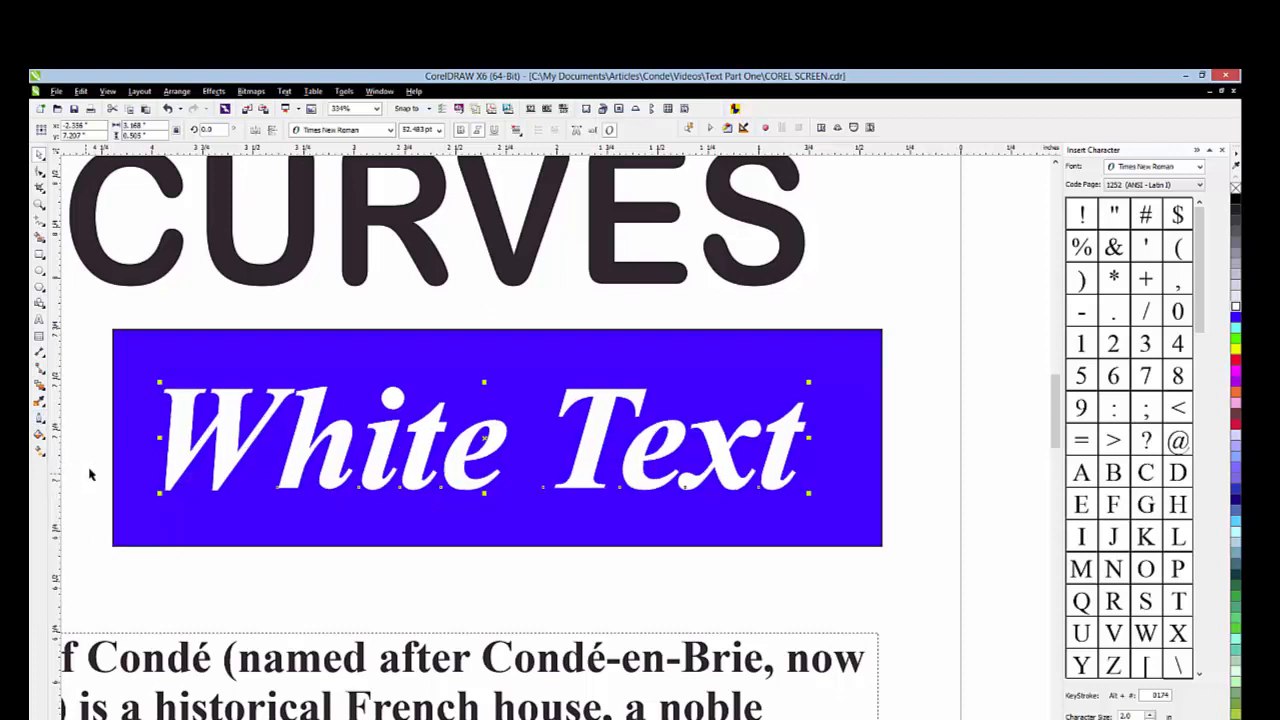
click(805, 317)
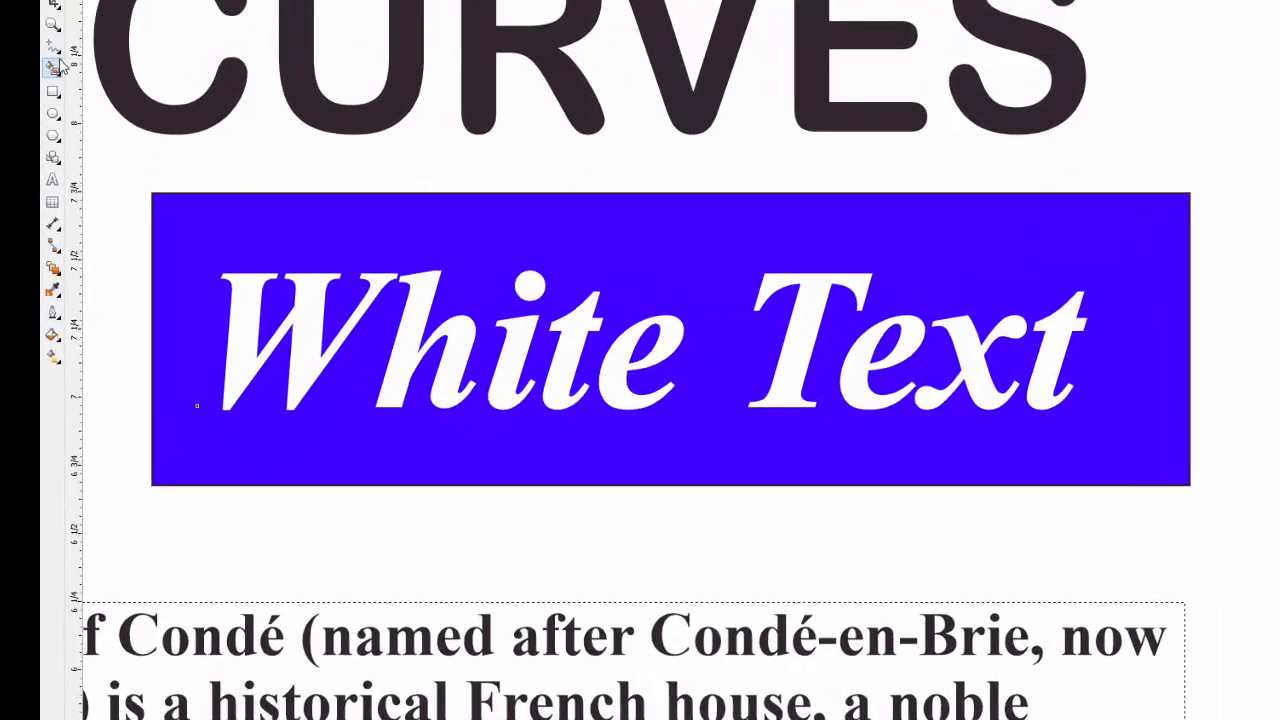
- Ungroup the 2014 Supplier of Excellence Award layout
scroll(516, 185, down, 3)
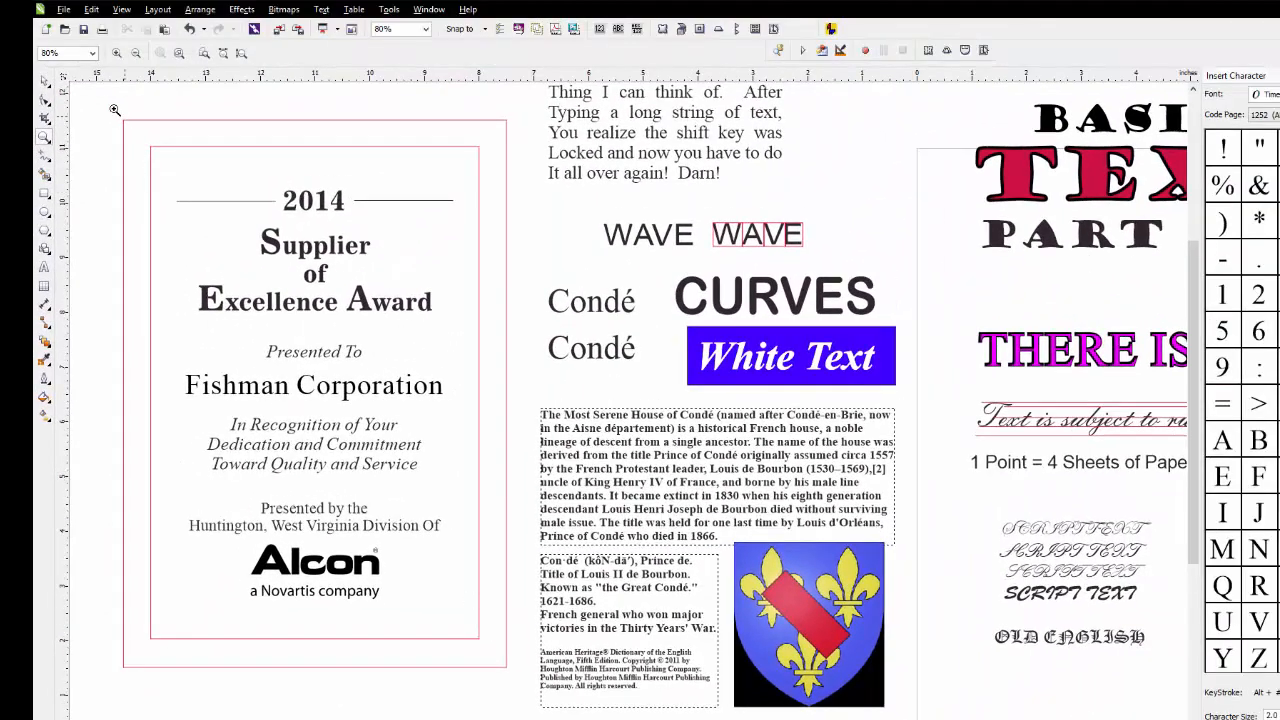
drag(102, 100, 505, 642)
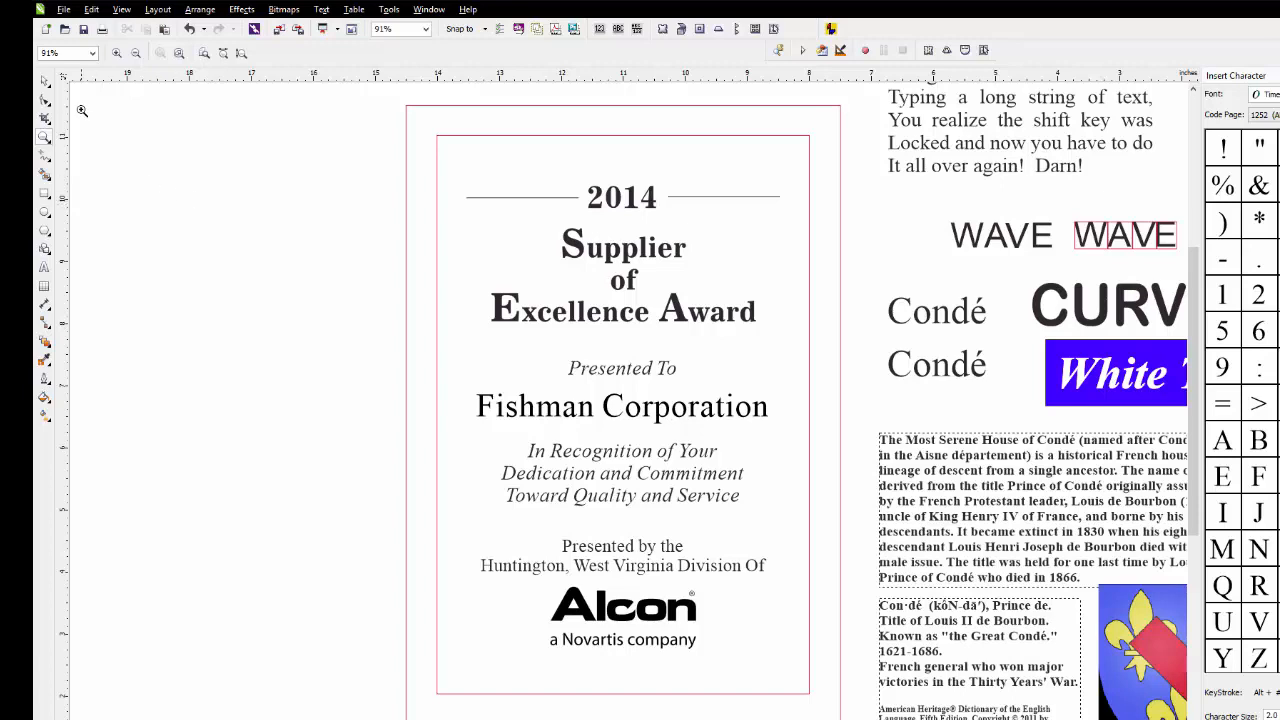
click(44, 80)
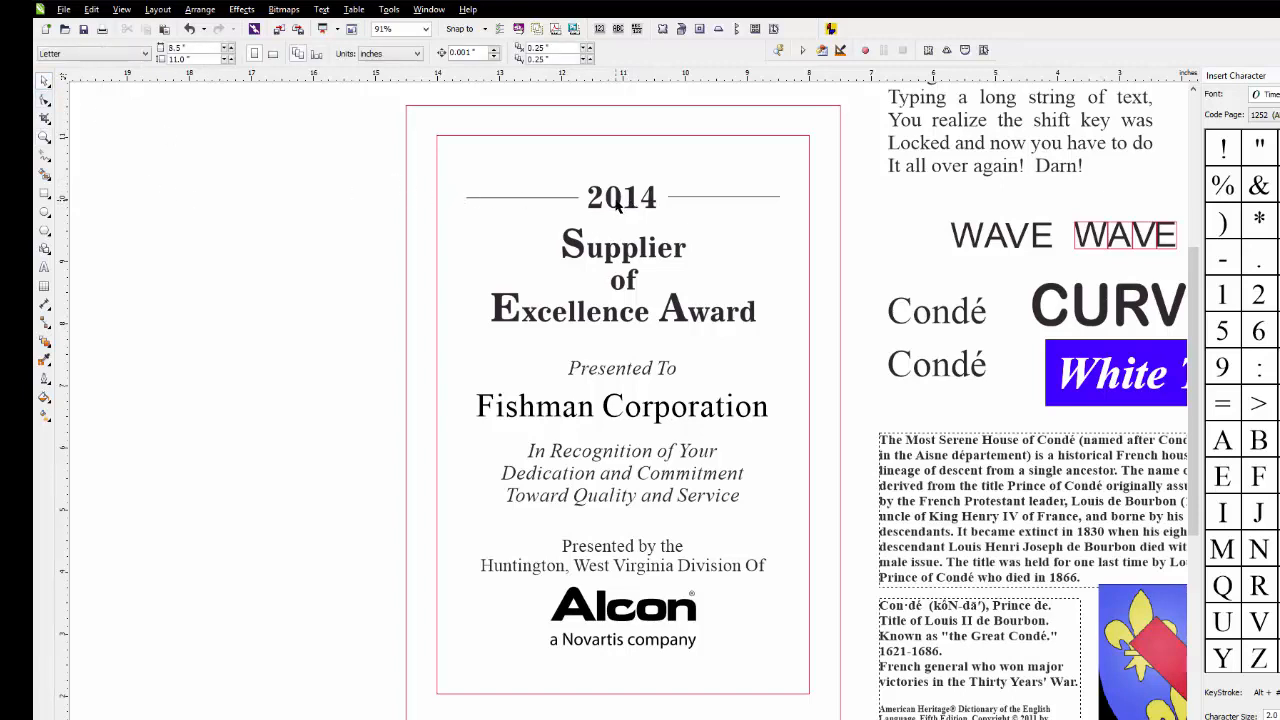
click(618, 205)
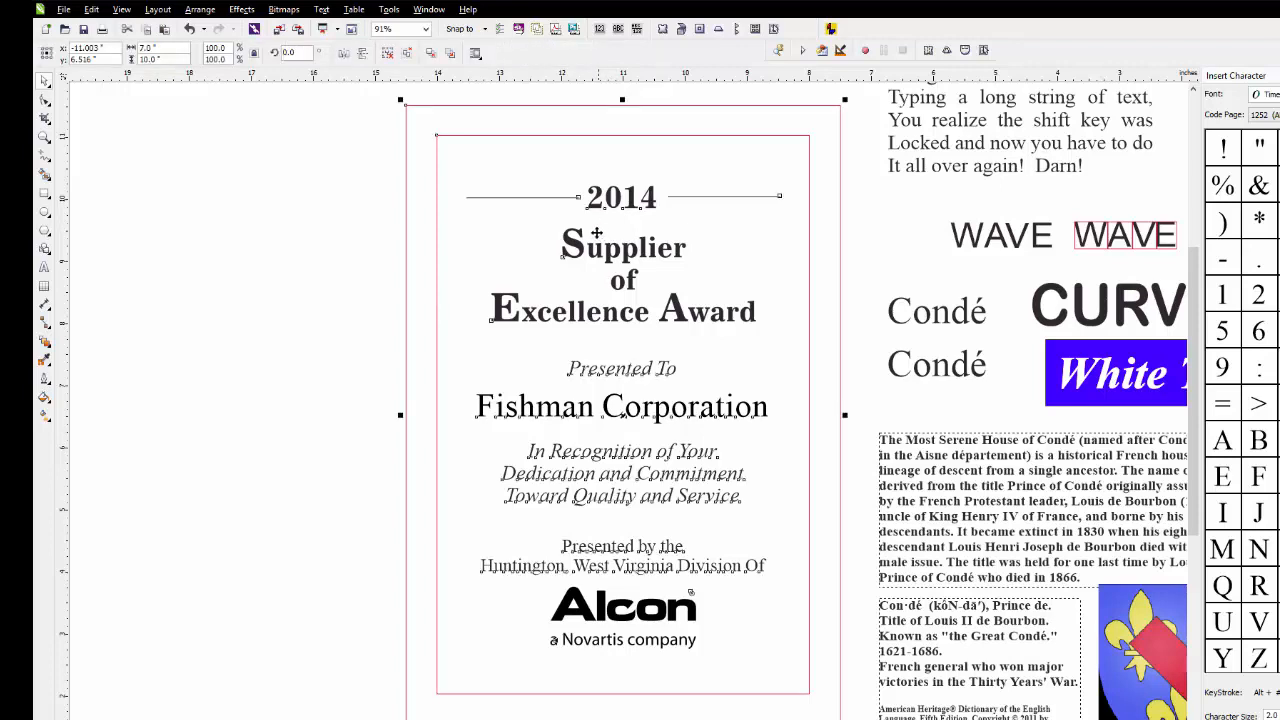
click(386, 52)
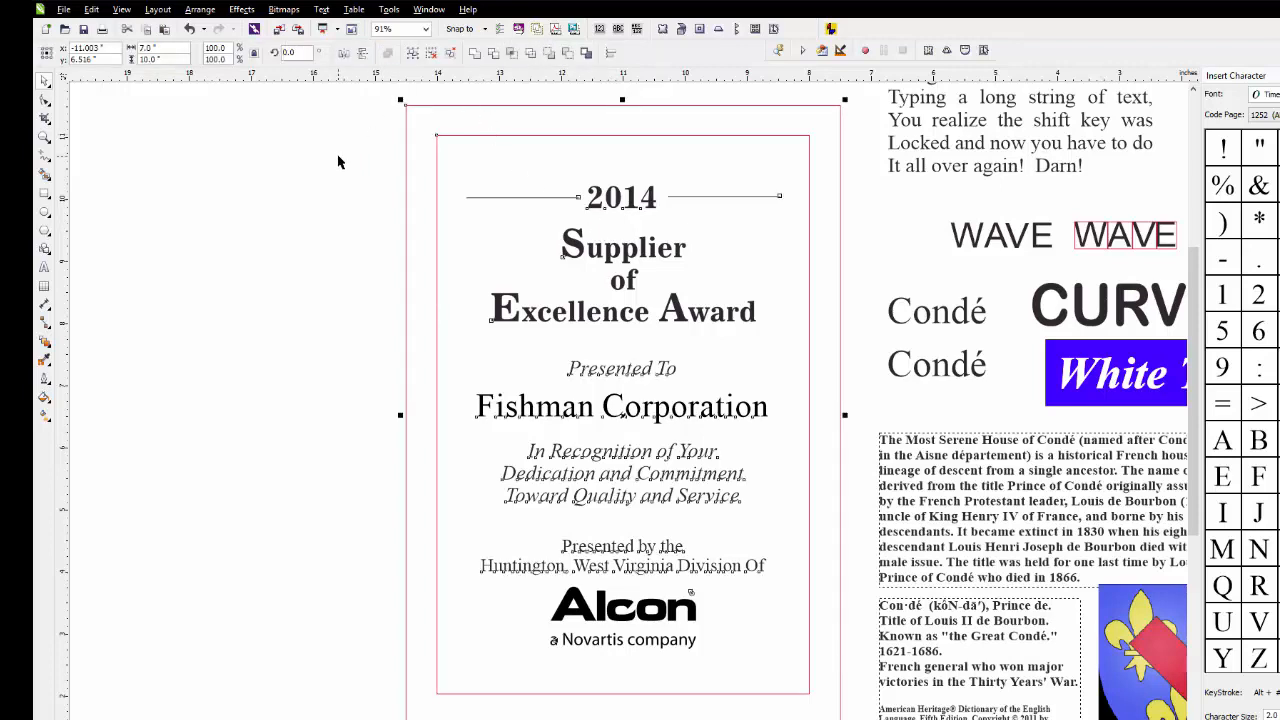
- Examine the award's separate elements one by one, from the 2014 heading with its lines down to the Alcon logo
click(648, 180)
click(628, 204)
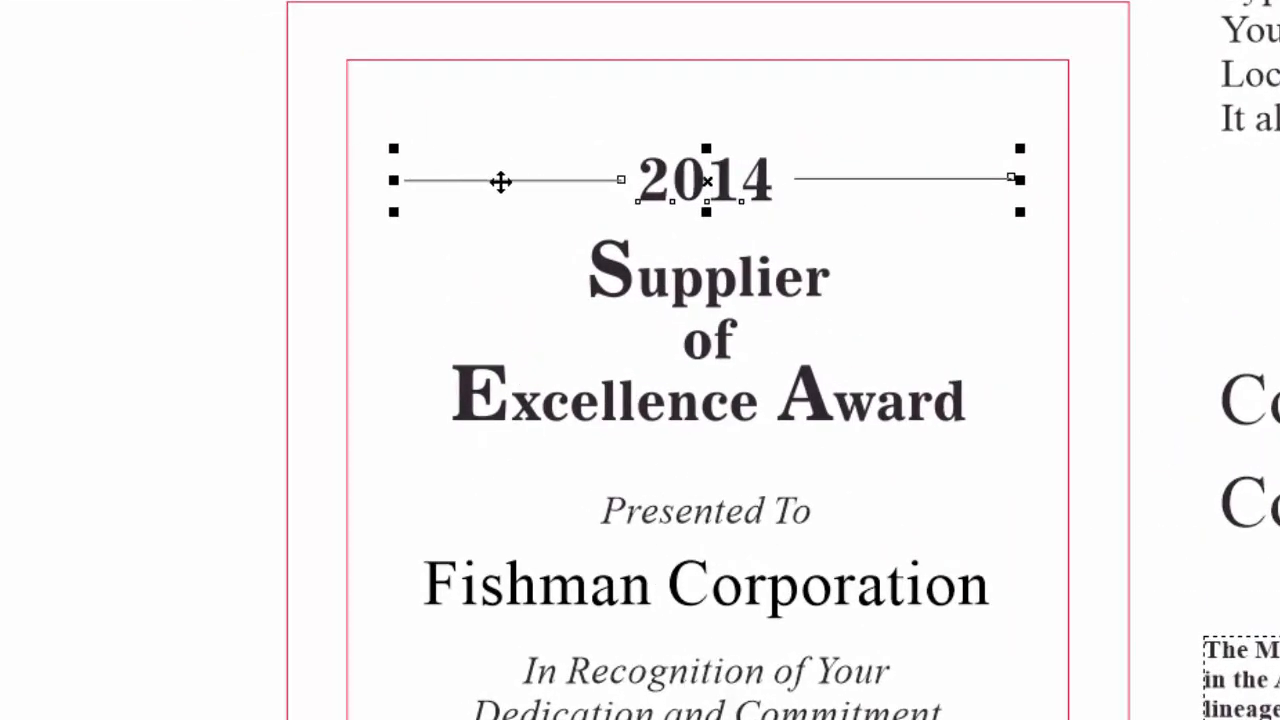
click(726, 297)
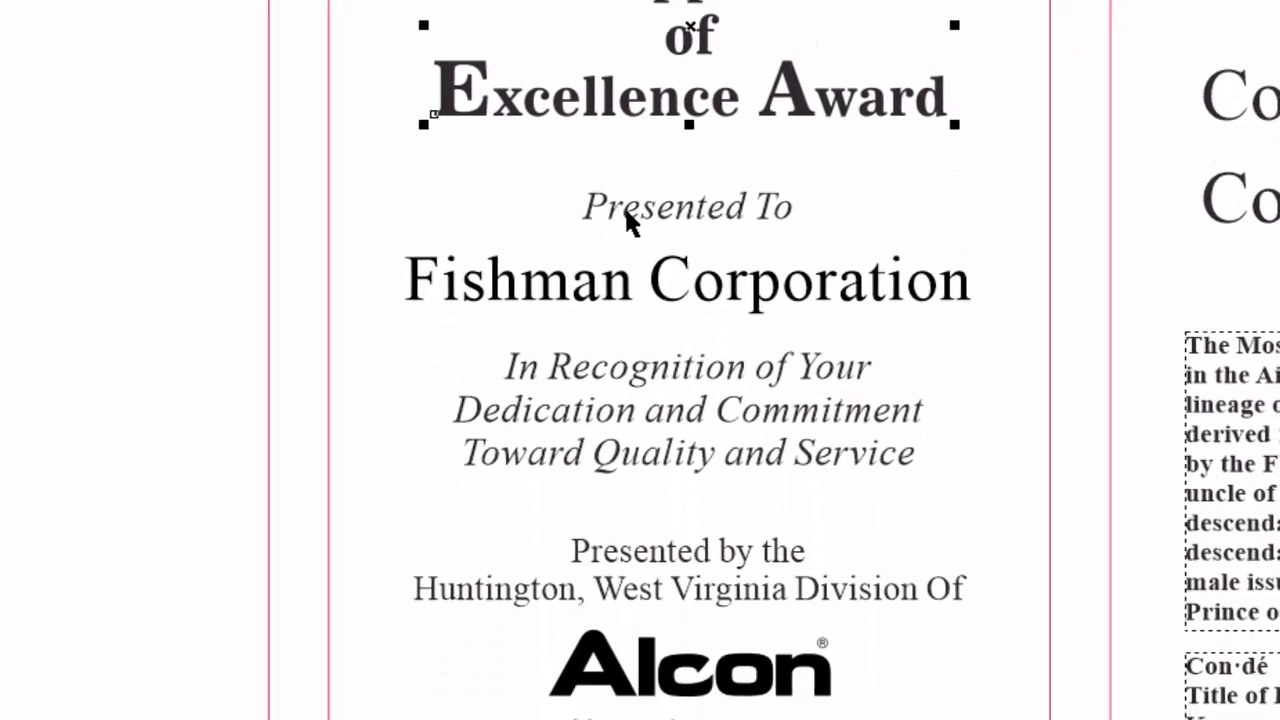
click(625, 212)
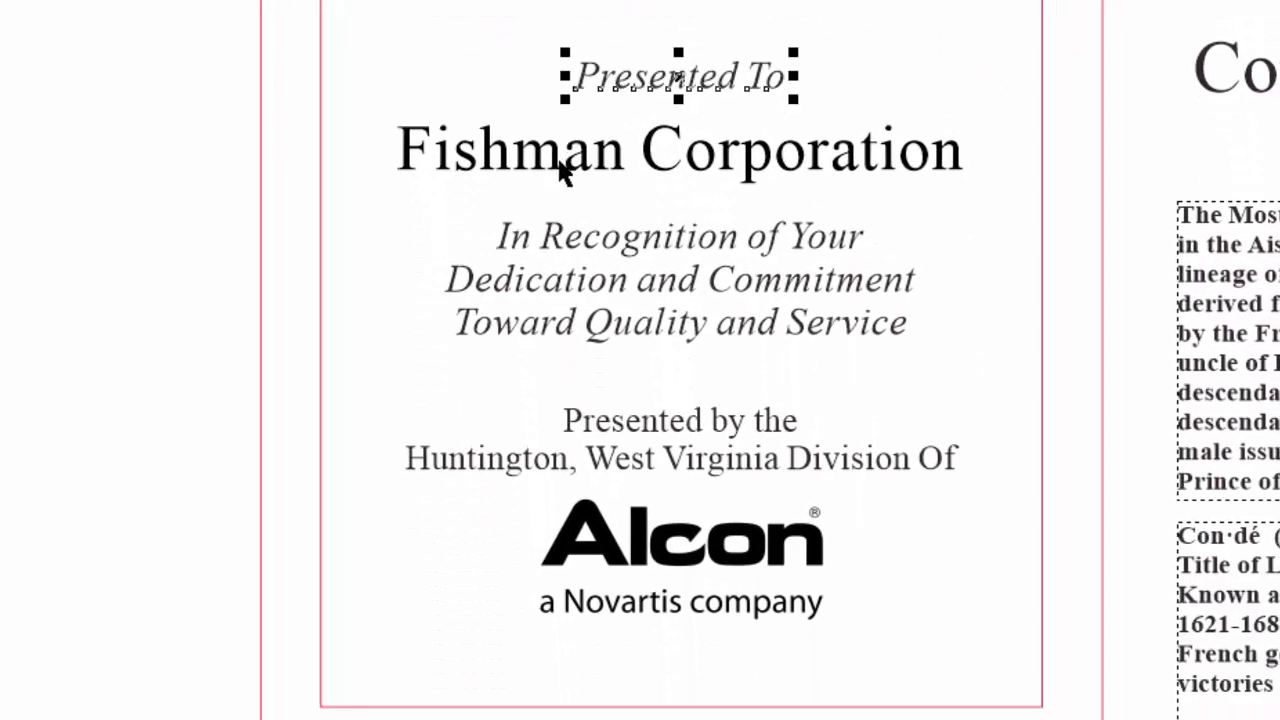
click(562, 172)
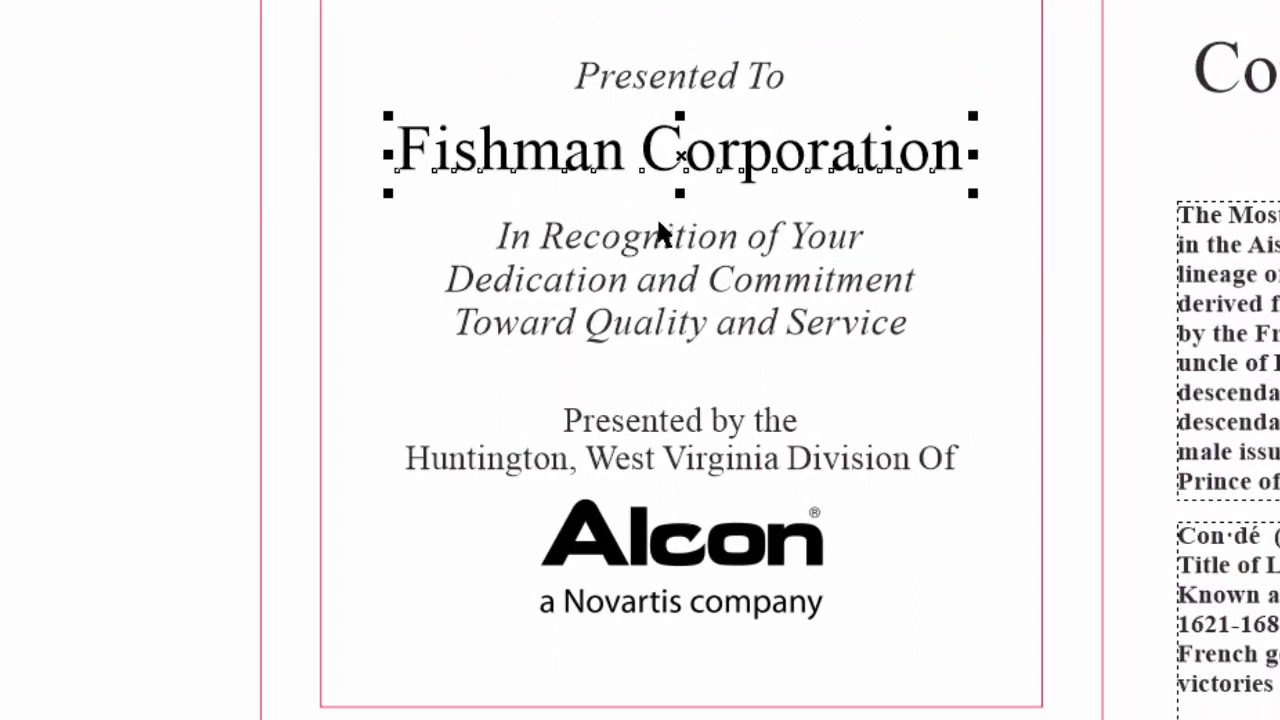
click(665, 243)
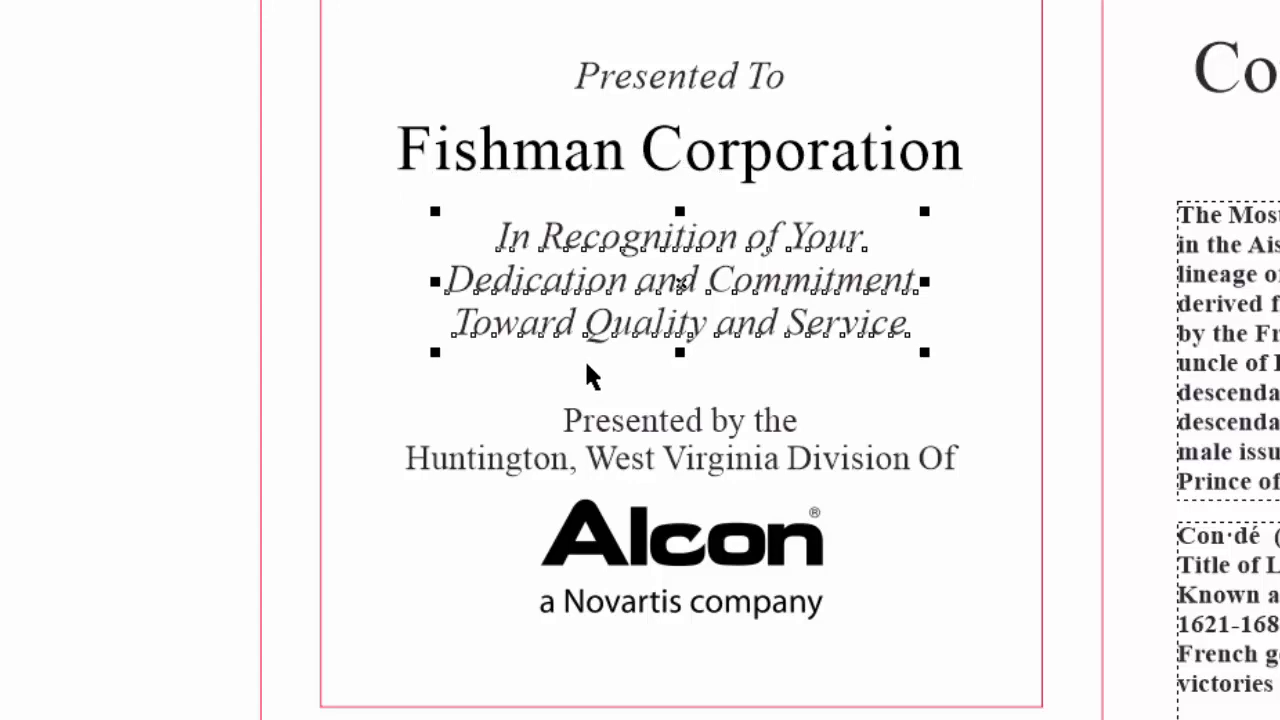
click(620, 429)
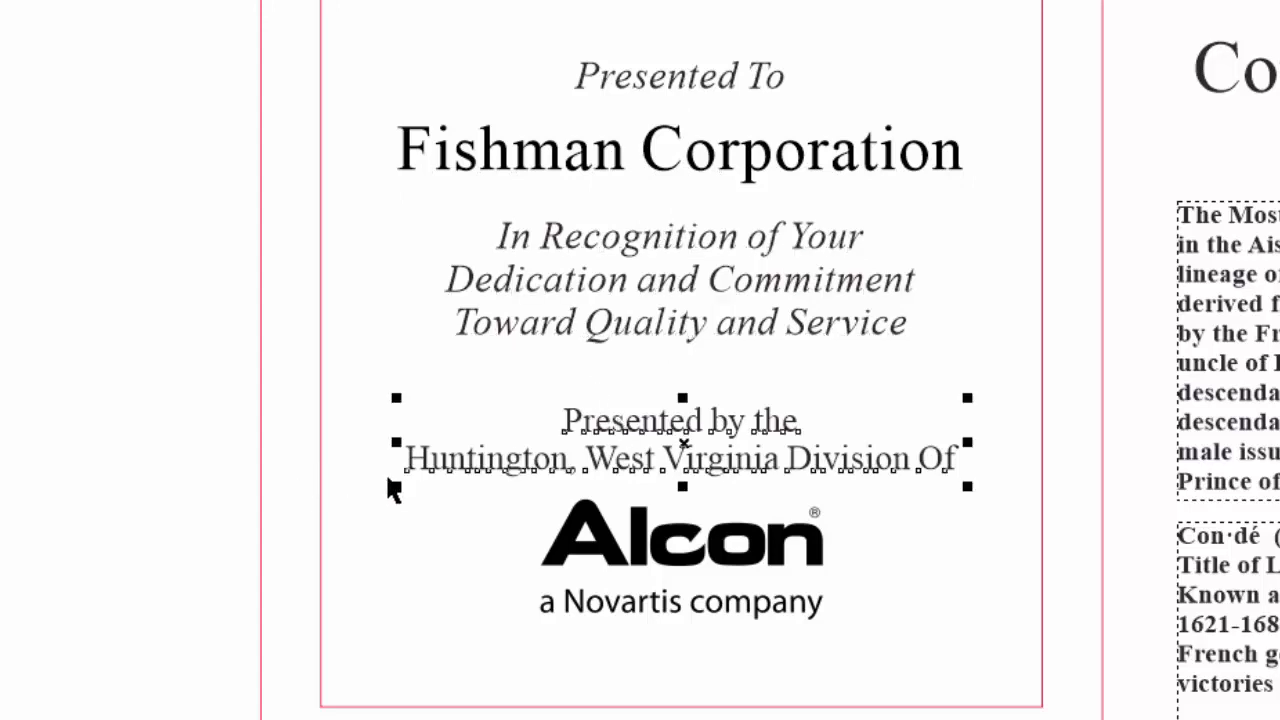
click(617, 571)
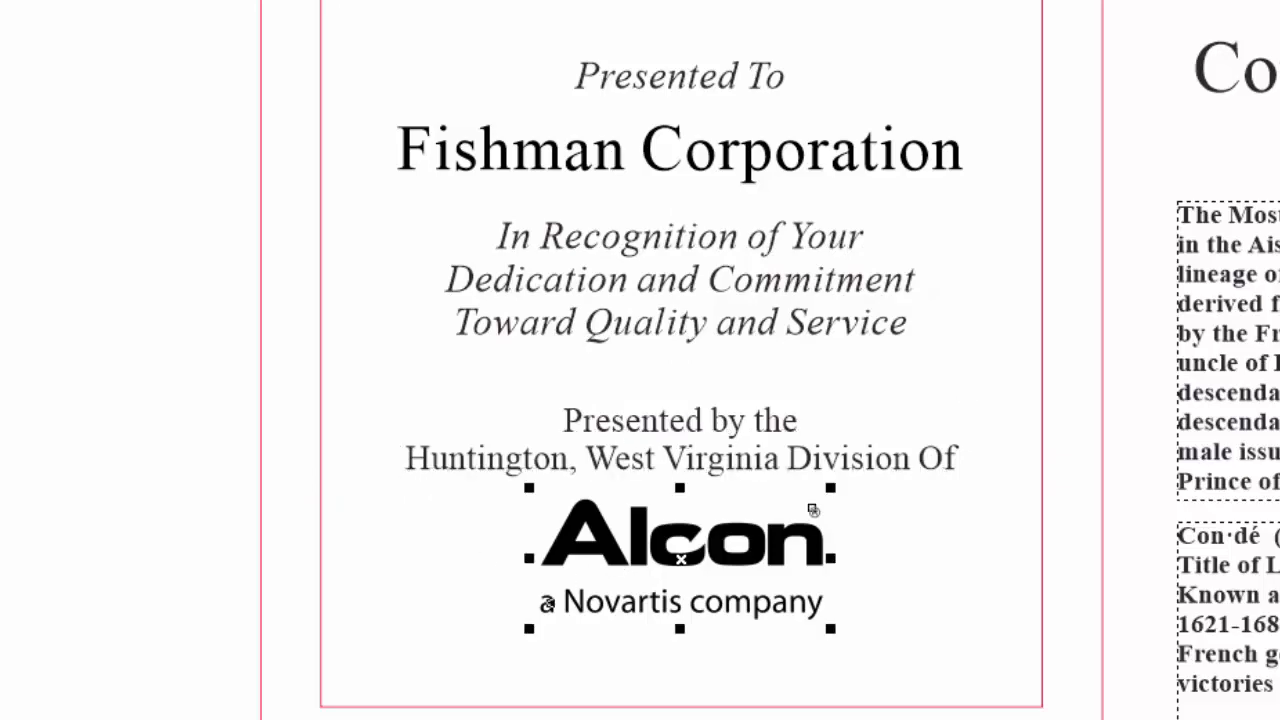
click(89, 508)
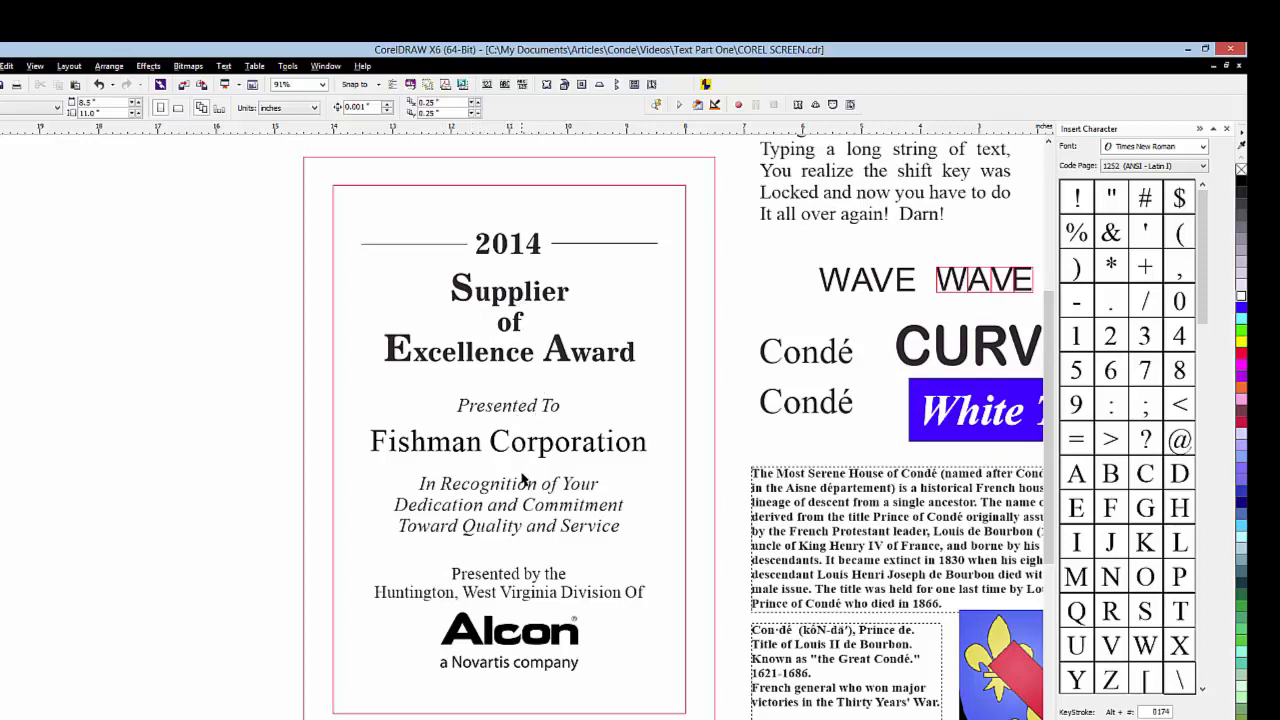
- Nudge Presented To, Fishman Corporation and the In Recognition text up slightly, and widen the line spacing of the In Recognition text
click(515, 405)
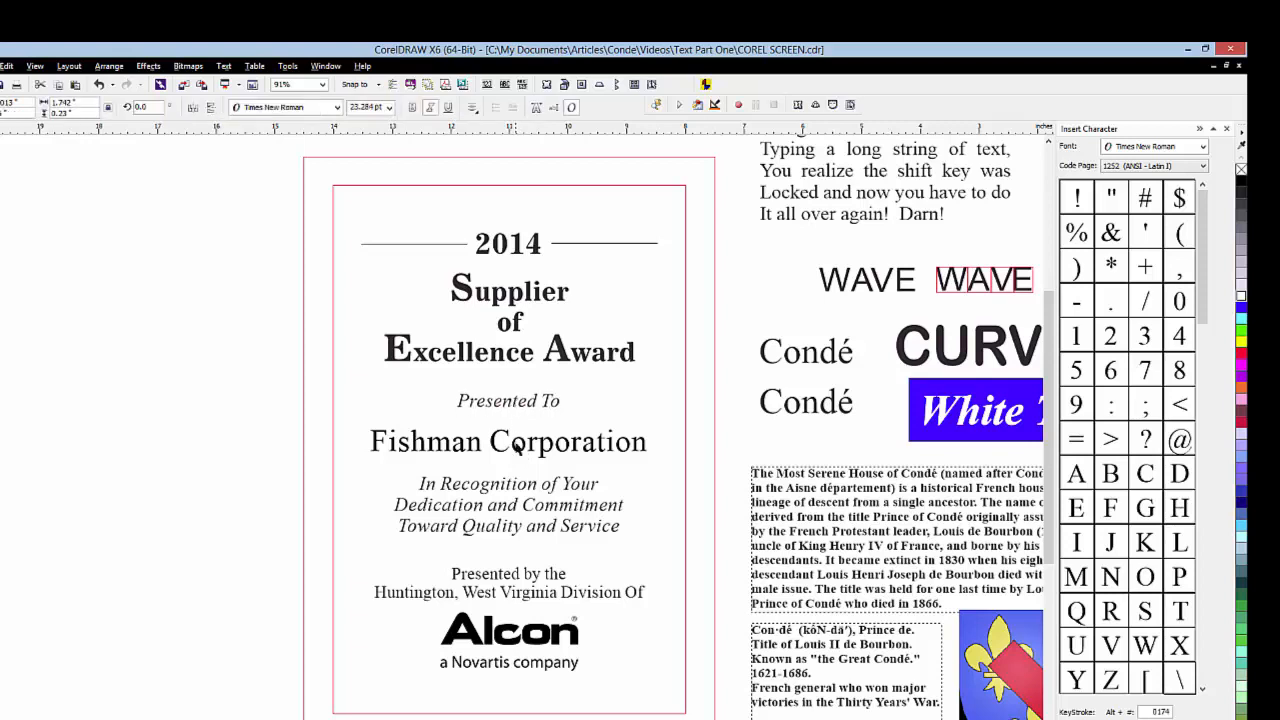
click(516, 450)
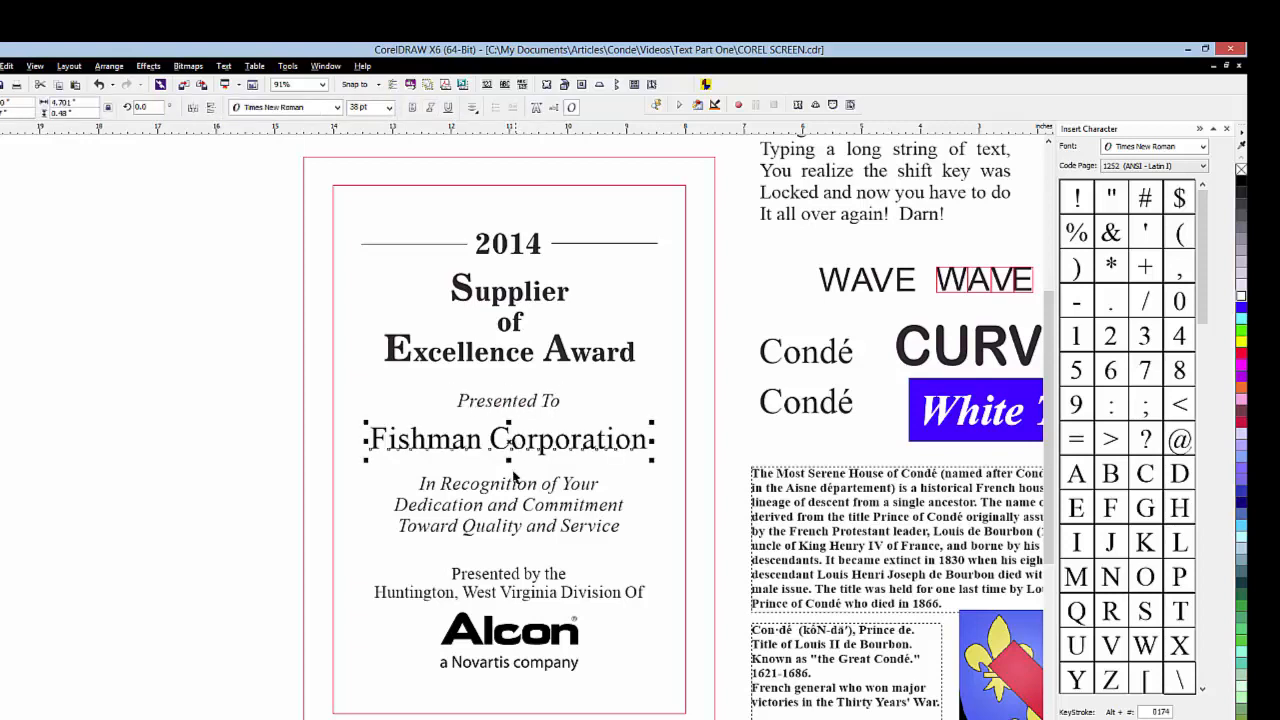
click(517, 488)
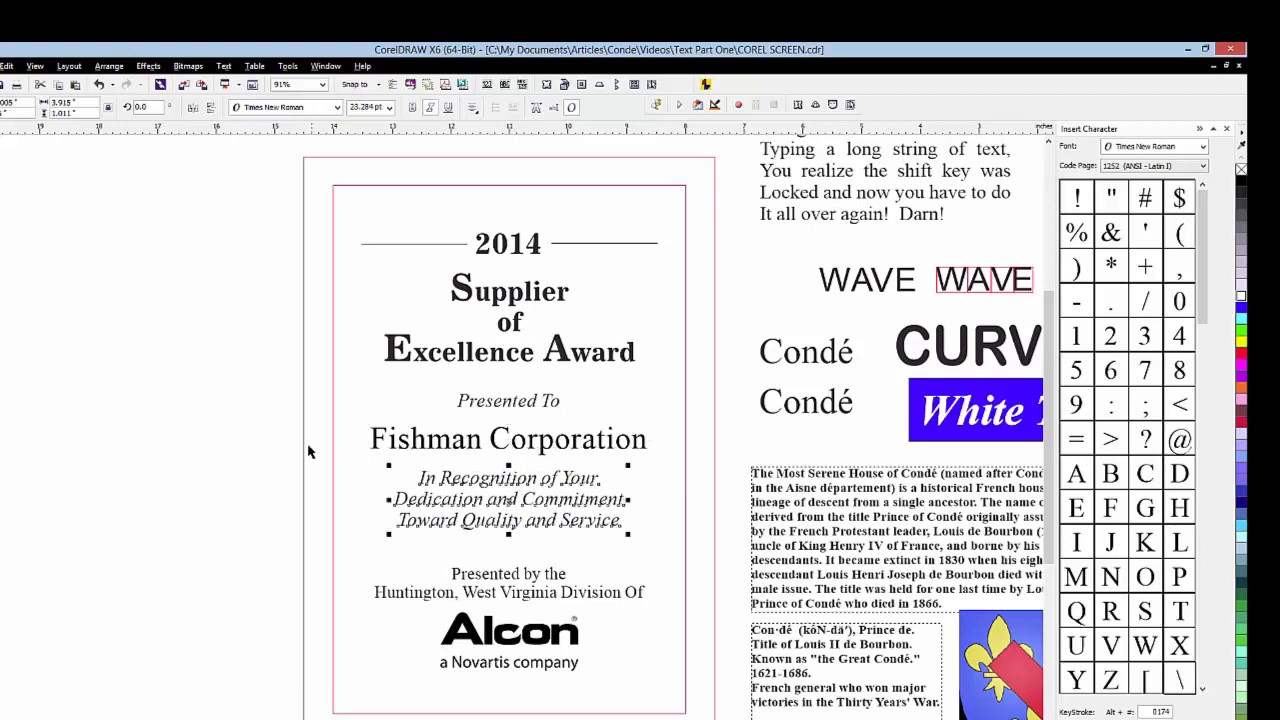
drag(388, 535, 387, 545)
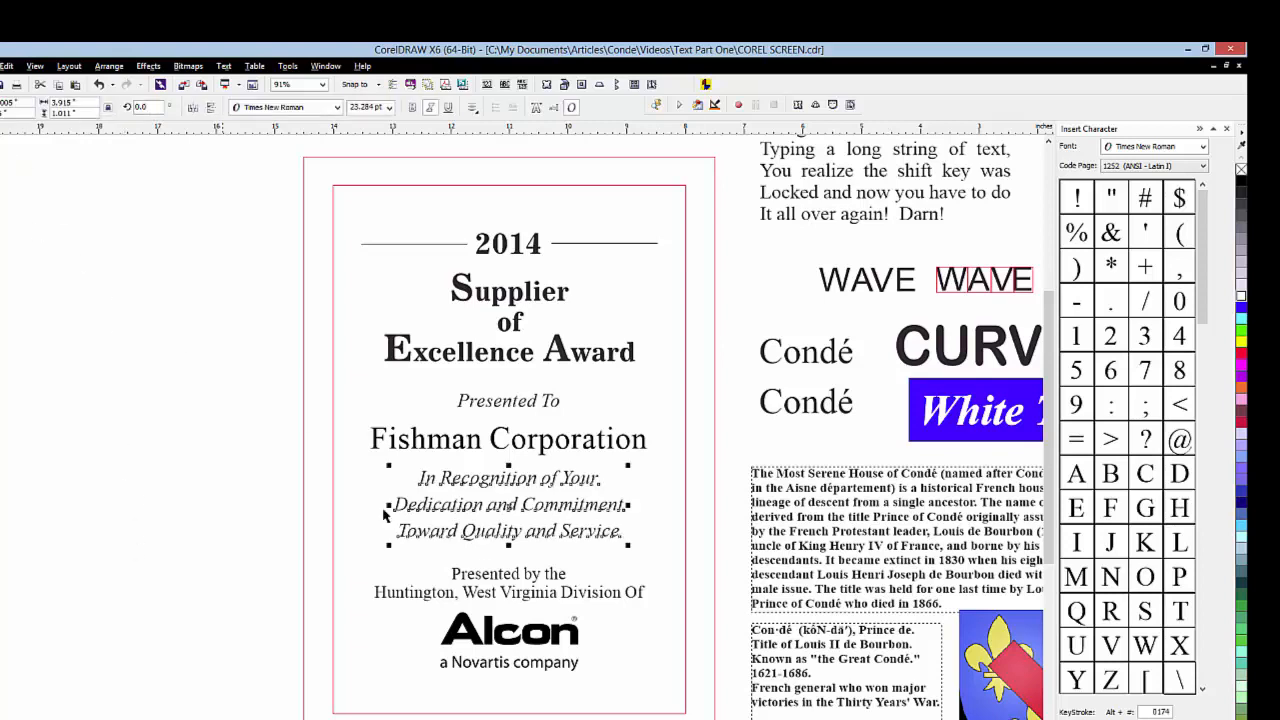
- Move the Presented by the Huntington, West Virginia Division Of text and the Alcon logo slightly lower, keeping the logo roughly centered under the text
click(465, 582)
drag(465, 582, 464, 596)
drag(506, 642, 589, 653)
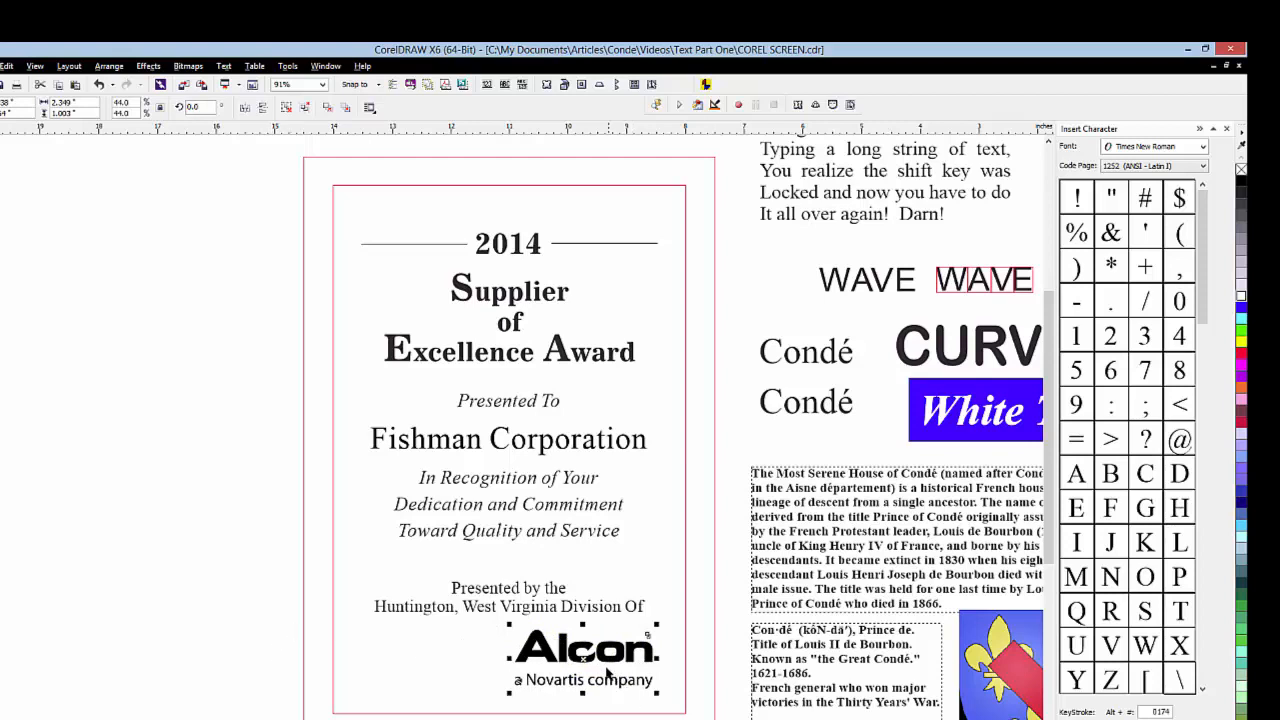
drag(584, 656, 514, 657)
click(212, 512)
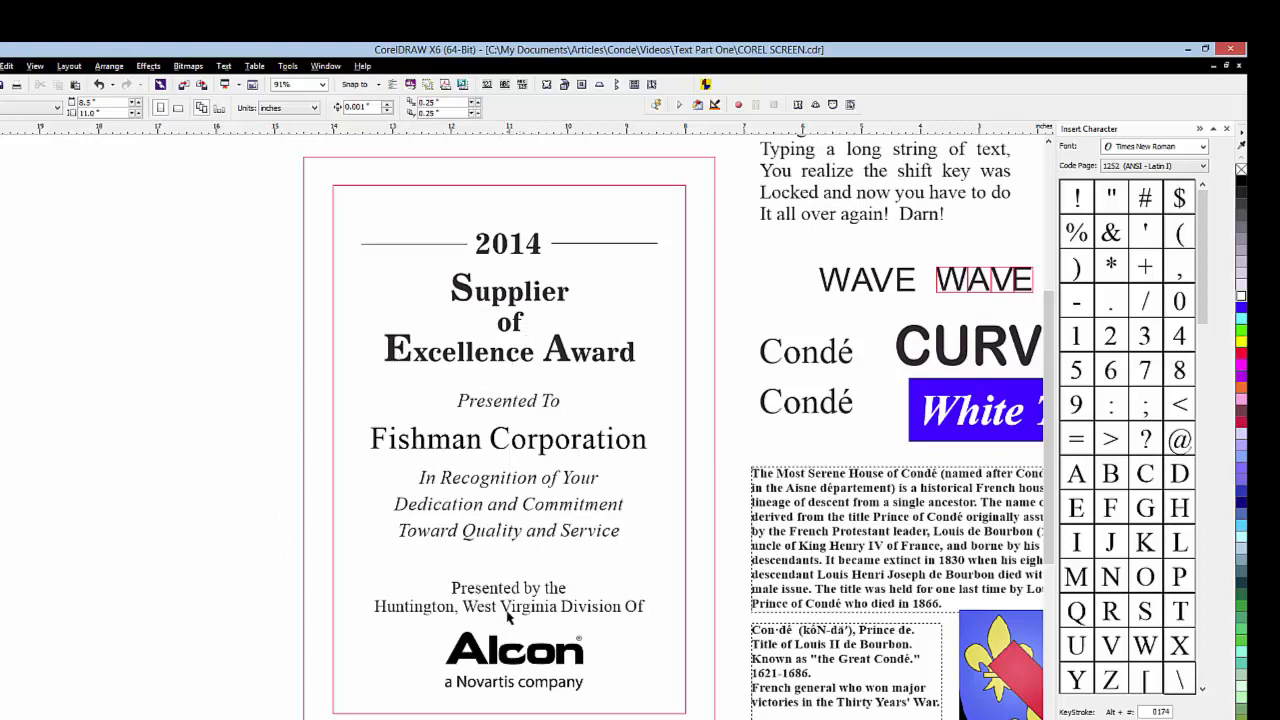
- Check the award's text blocks one by one, from the In Recognition text up to the Supplier of Excellence Award title
click(505, 537)
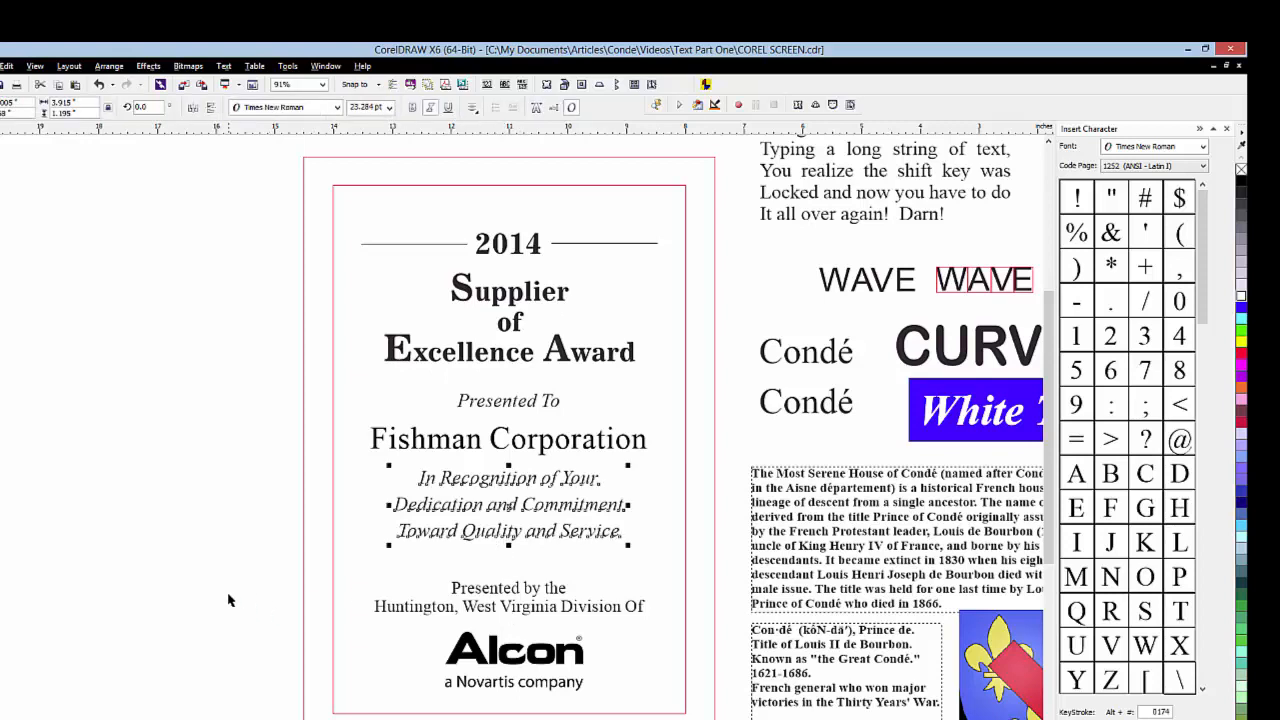
click(422, 445)
click(512, 407)
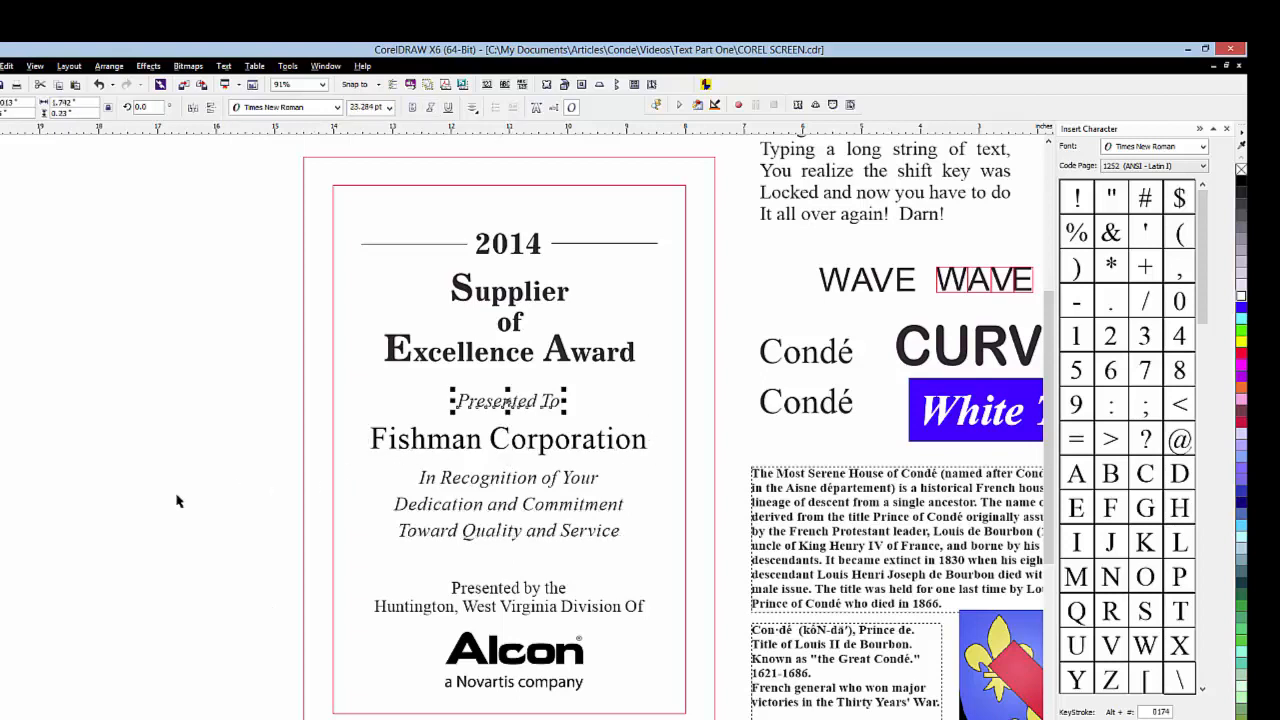
click(478, 362)
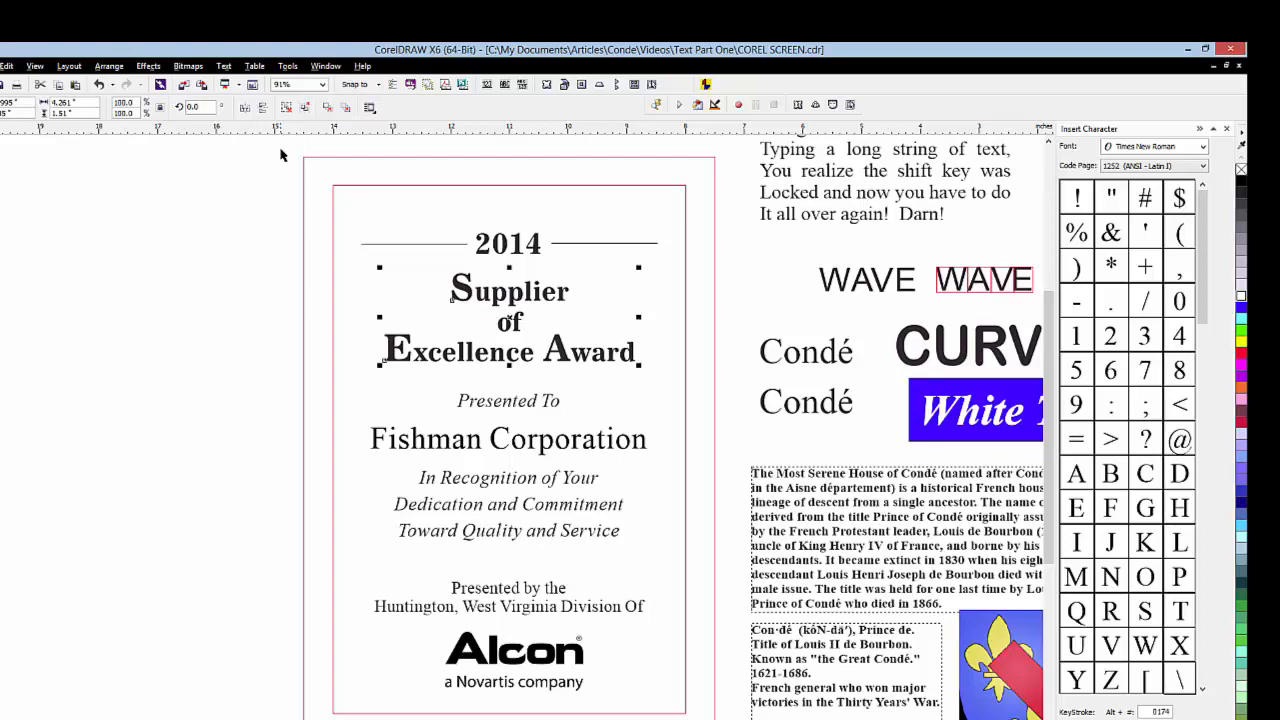
- Try to center all the award elements horizontally with Align and Distribute, and undo the alignment
drag(280, 150, 762, 719)
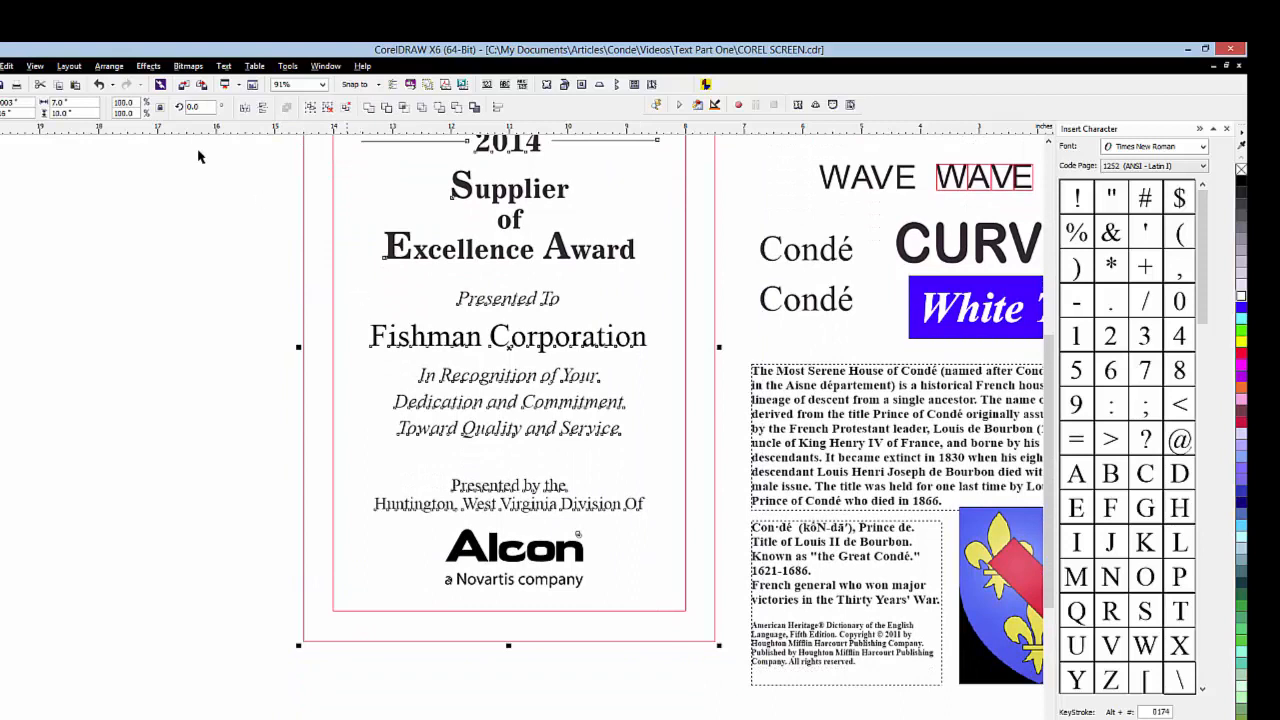
click(114, 68)
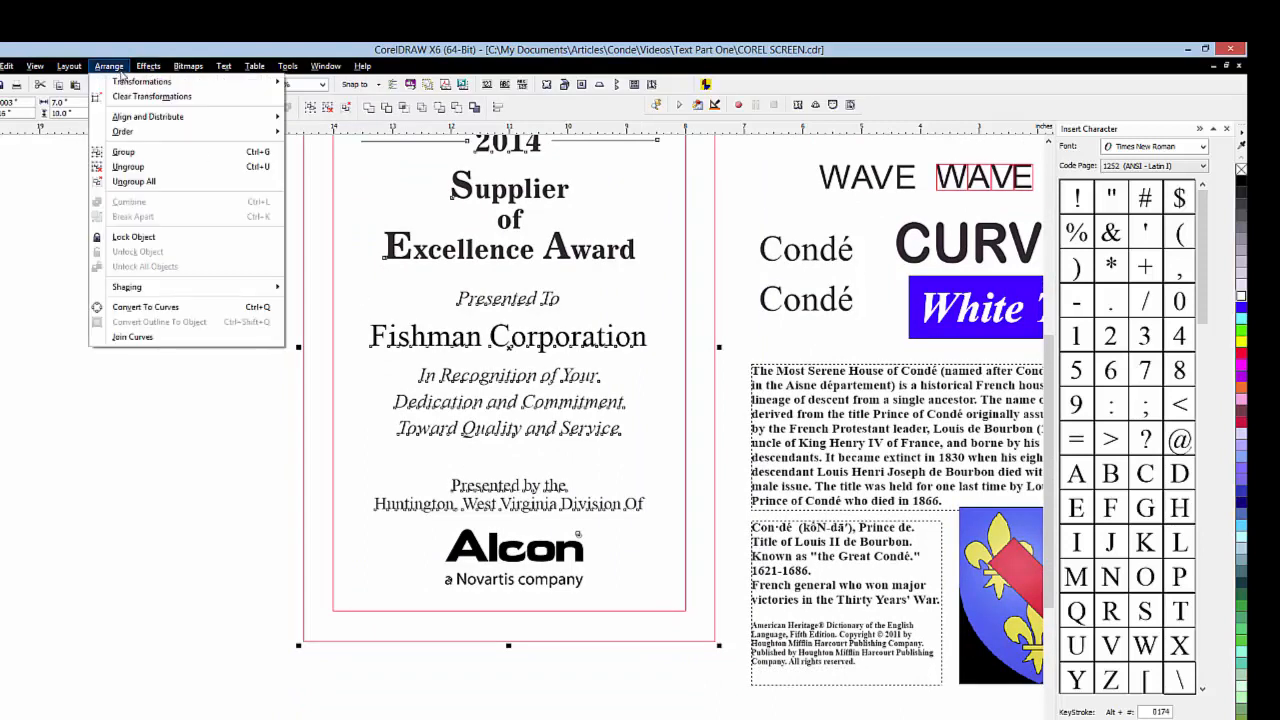
mouse_move(146, 120)
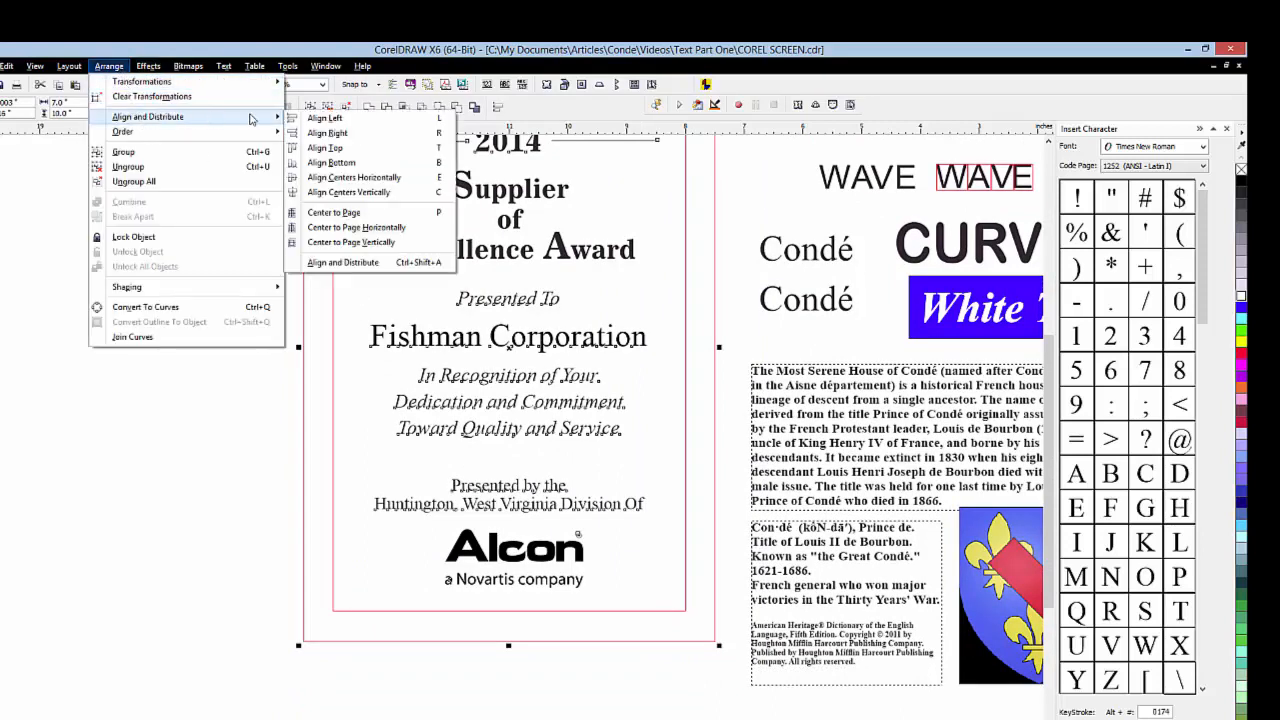
click(355, 262)
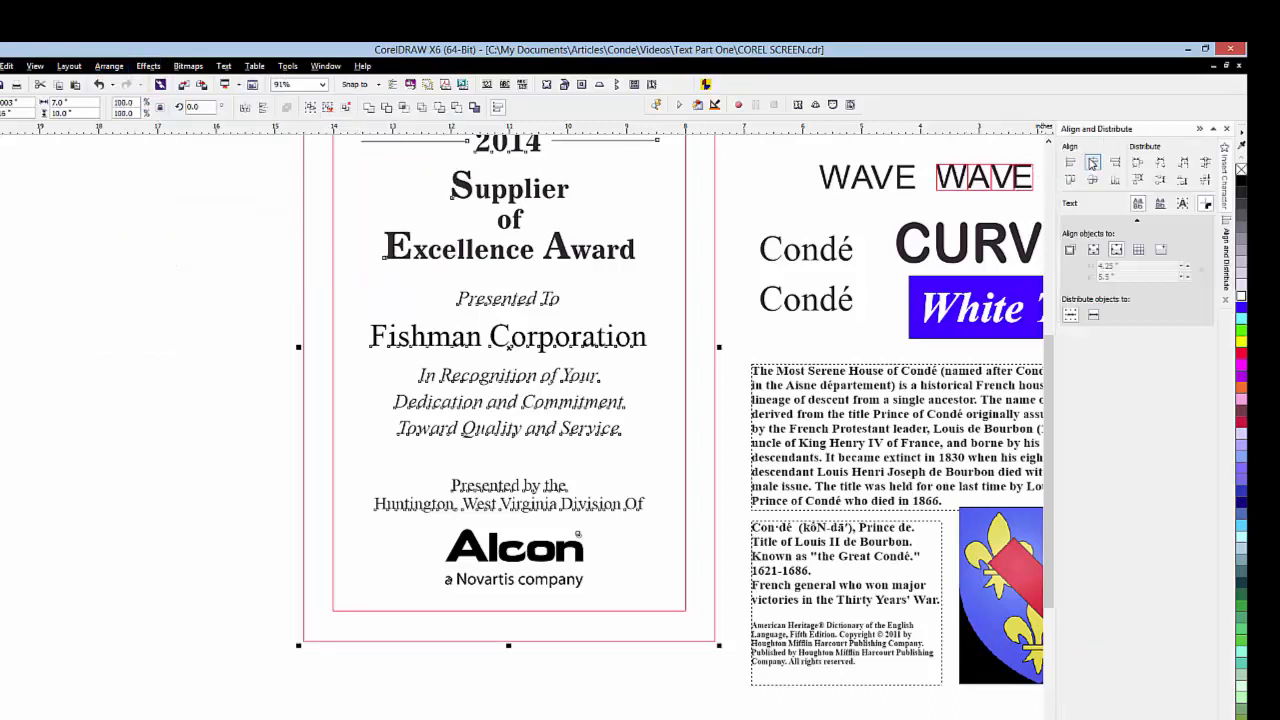
key(ctrl+z)
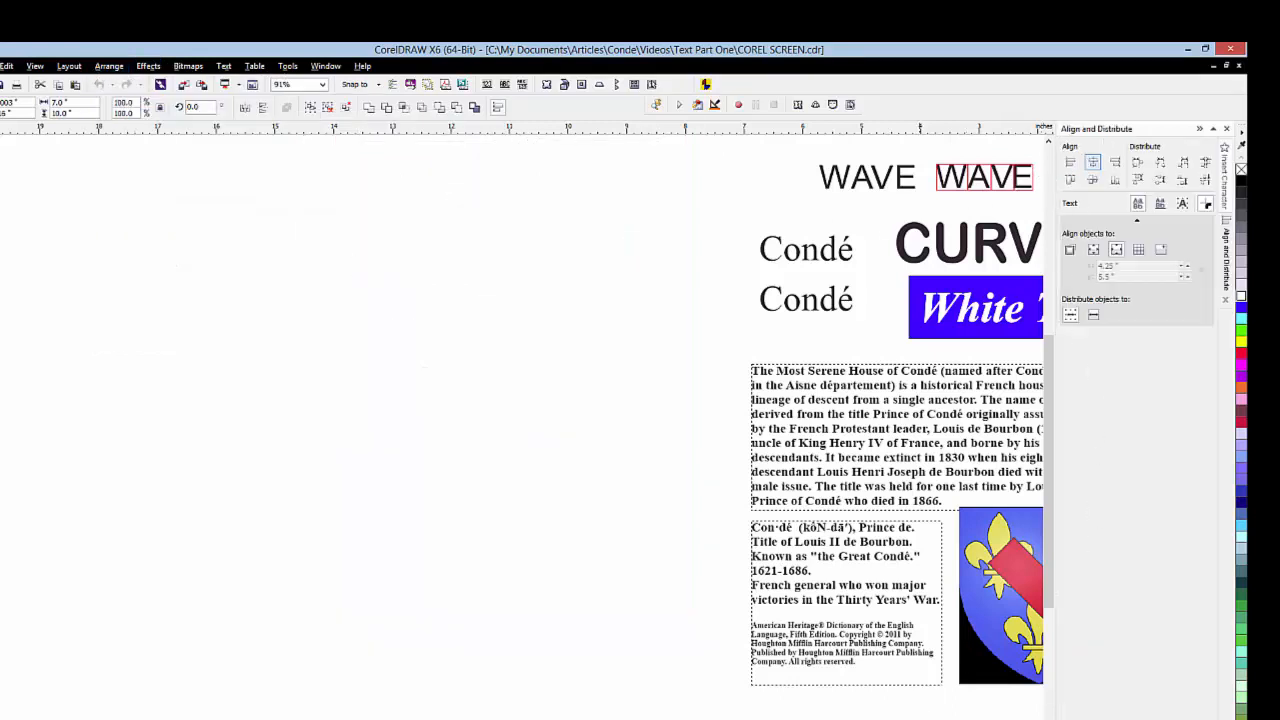